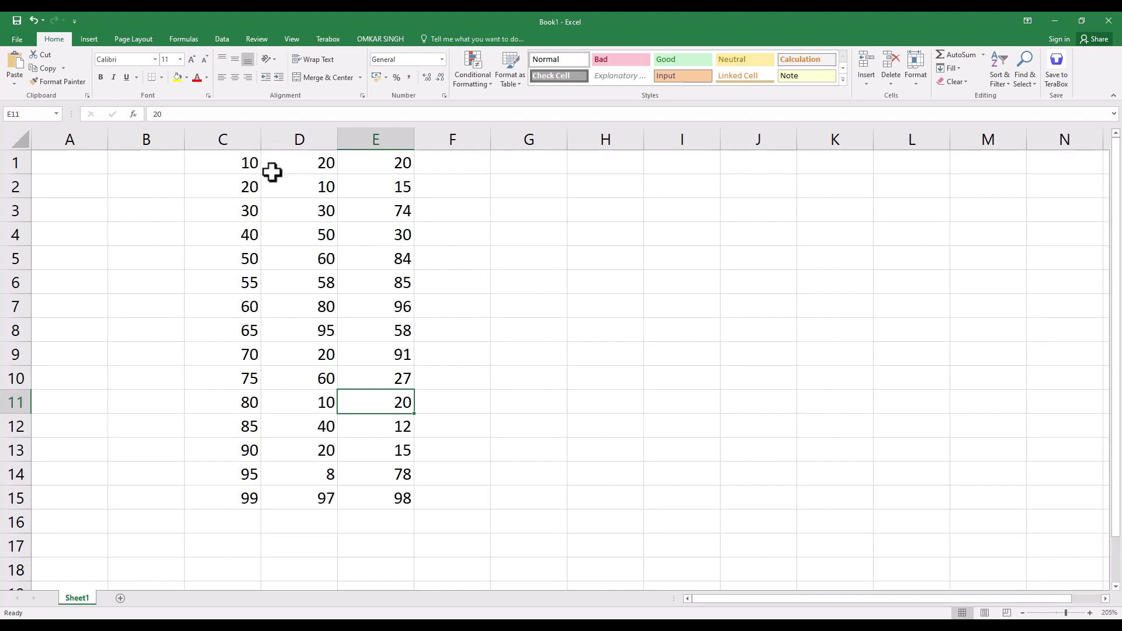
Select column C and cell D1, then open and dismiss the Conditional Formatting menu.
left_click(213, 142)
left_click(273, 163)
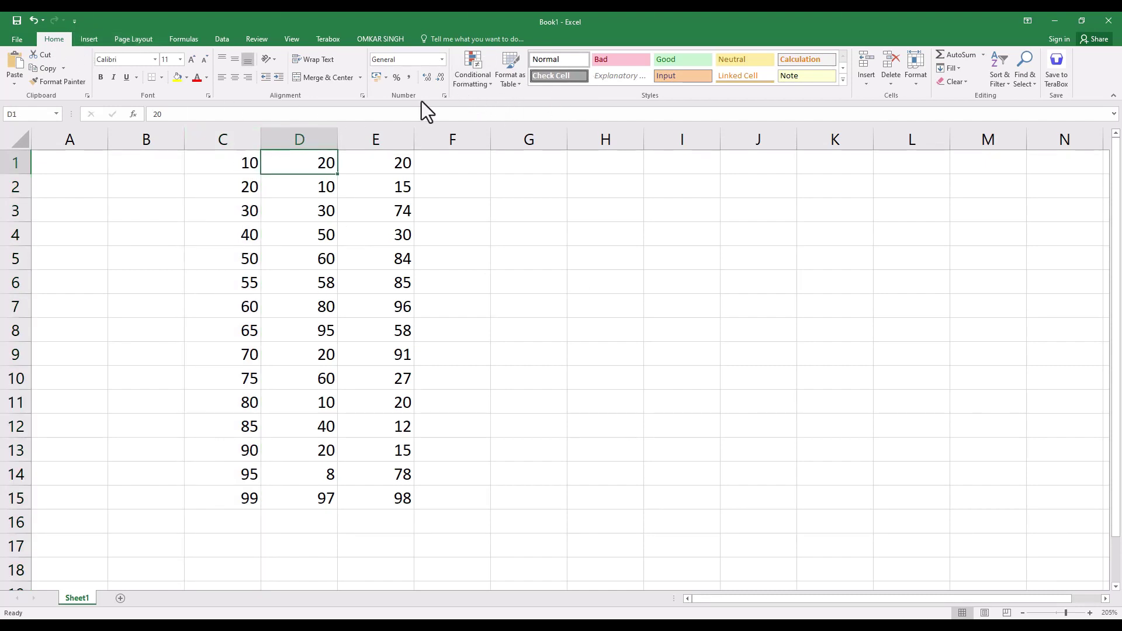
left_click(490, 86)
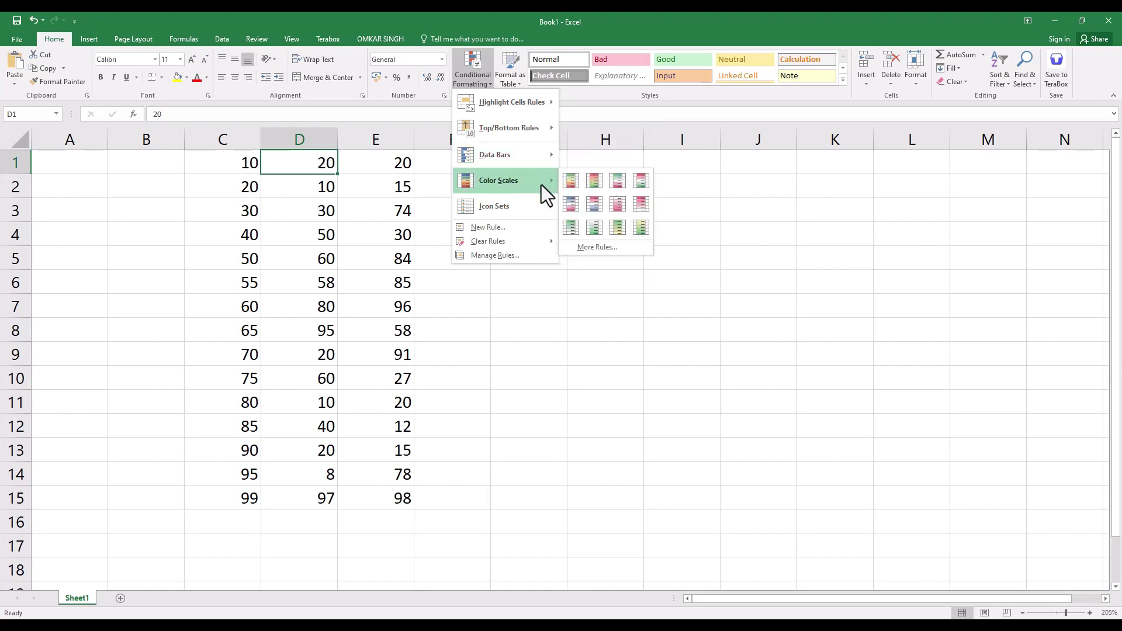
mouse_move(493, 206)
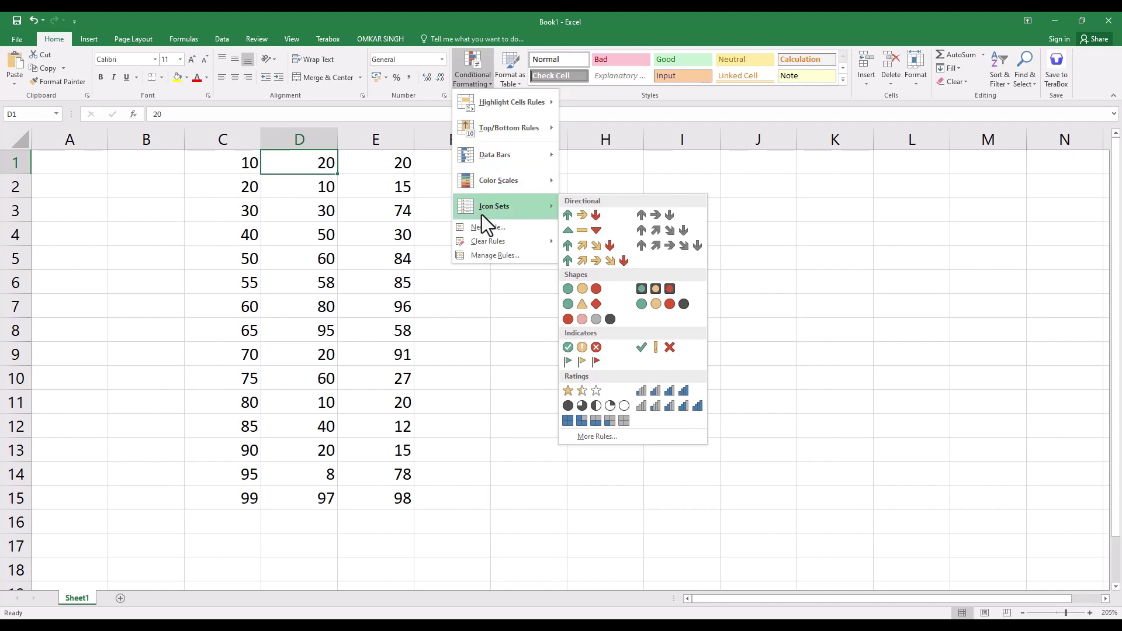
key("Escape")
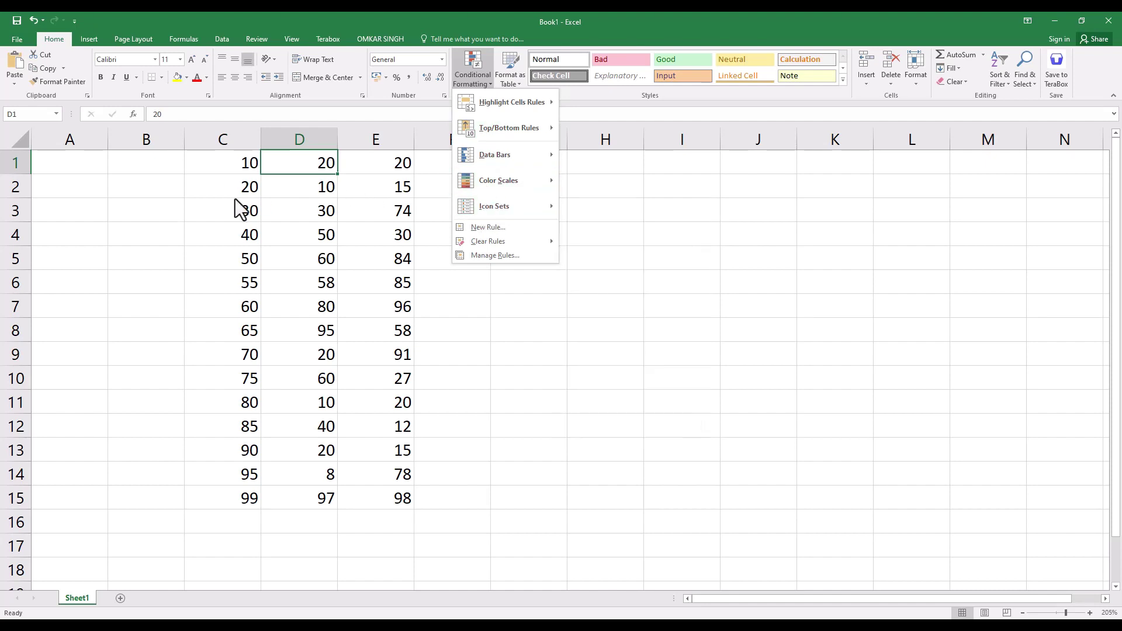
key("Escape")
Drag over C1:C15, then step through individual values C2, C3 and C9–C11.
left_click_drag(251, 161, 247, 492)
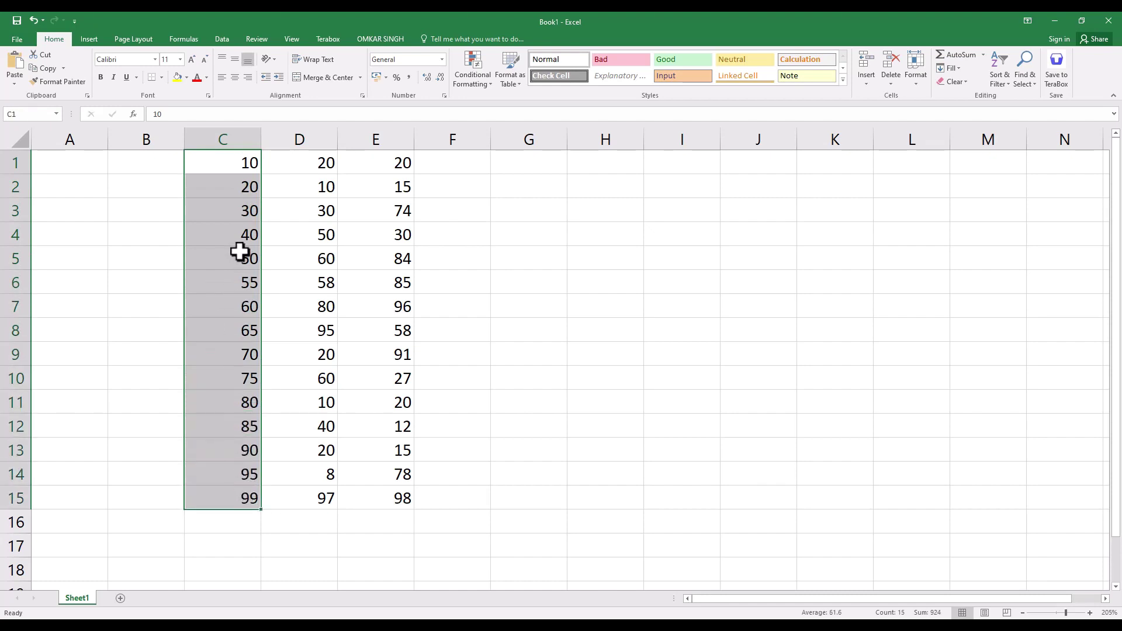
left_click(229, 169)
key("Down")
key("Down")
key("Down")
key("Down")
key("Down")
key("Down")
key("Down")
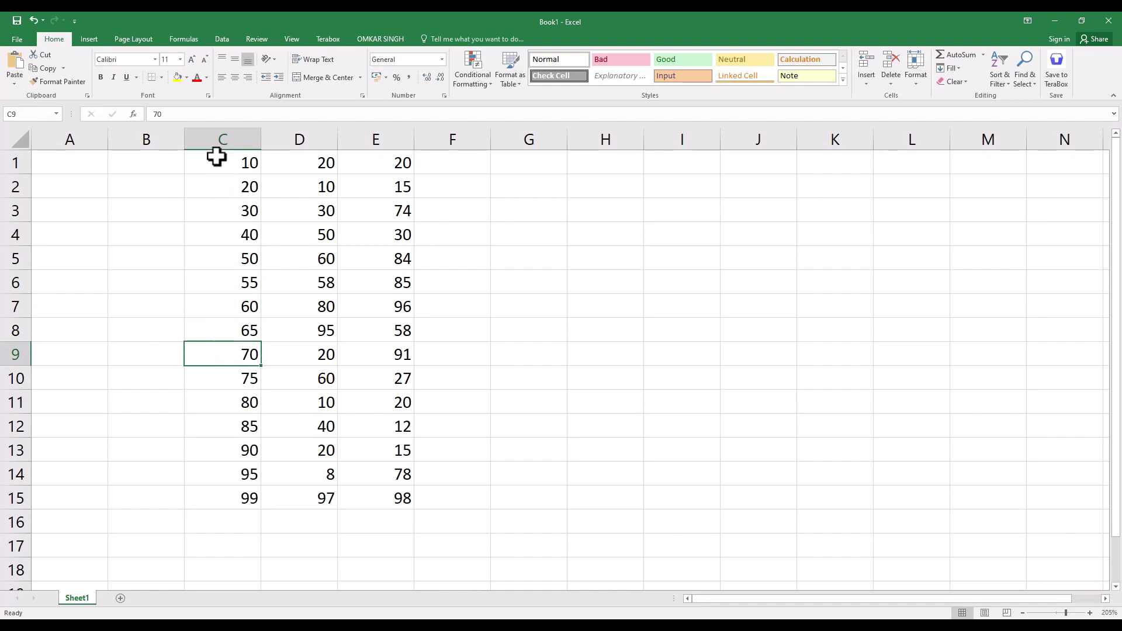
left_click(220, 182)
left_click(221, 211)
left_click(219, 355)
left_click(221, 379)
left_click(221, 403)
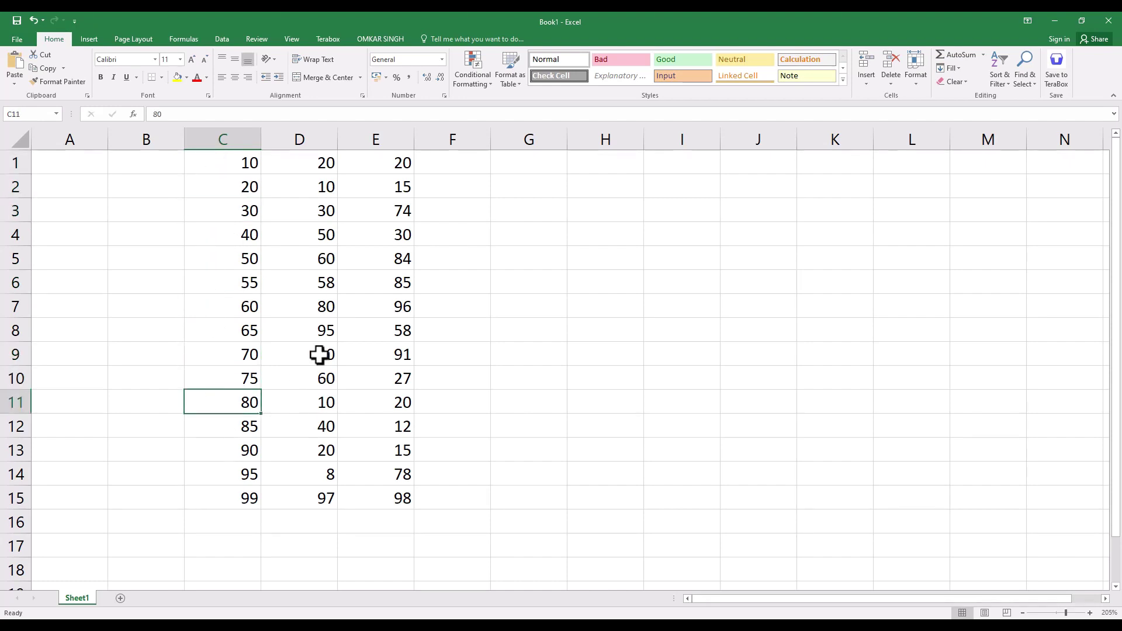
Check cells D7, C16, D8 and E2 around the number block.
left_click(313, 304)
left_click(246, 513)
left_click(314, 316)
left_click(307, 328)
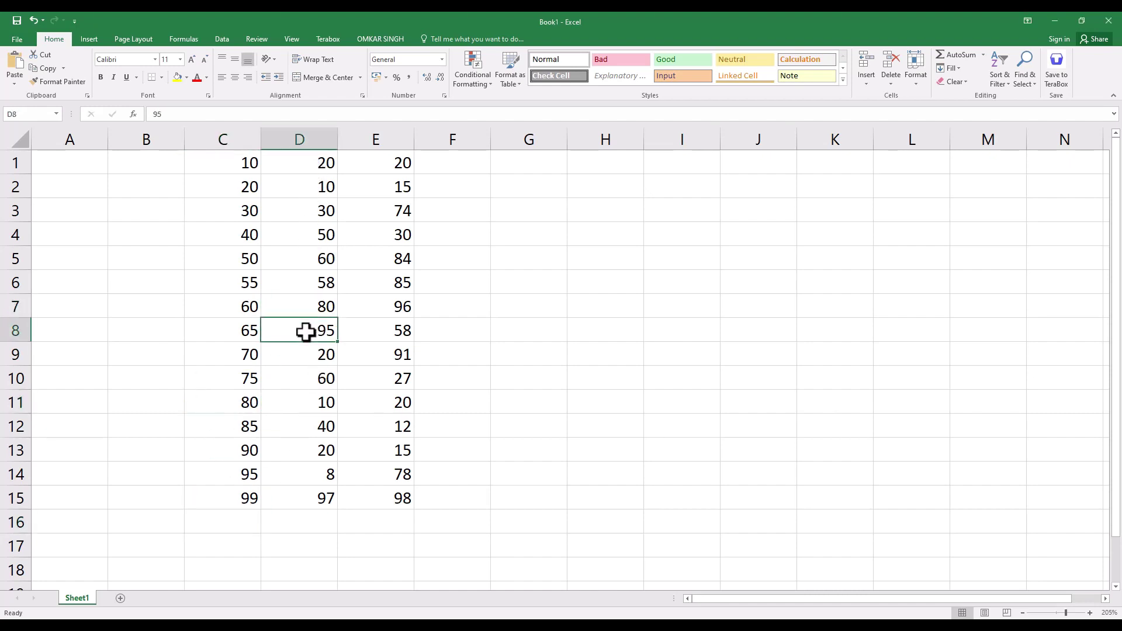
left_click(386, 189)
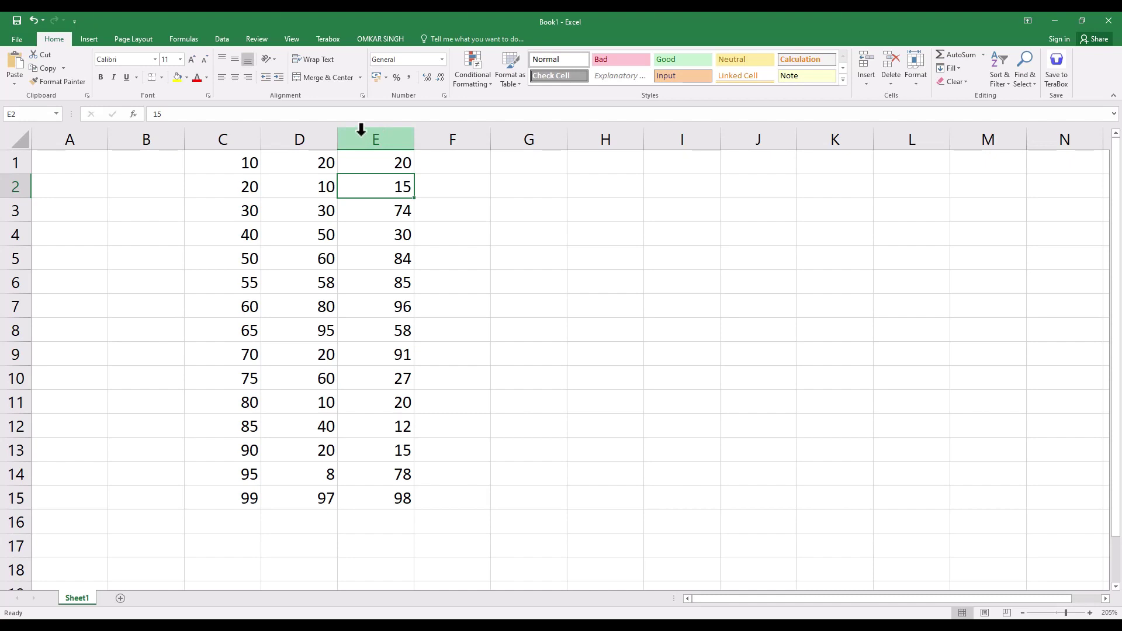
Try selecting whole columns C to E, then select exactly C1:E15.
mouse_move(209, 166)
left_mouse_down()
mouse_move(360, 498)
mouse_move(358, 539)
mouse_move(357, 499)
left_mouse_up()
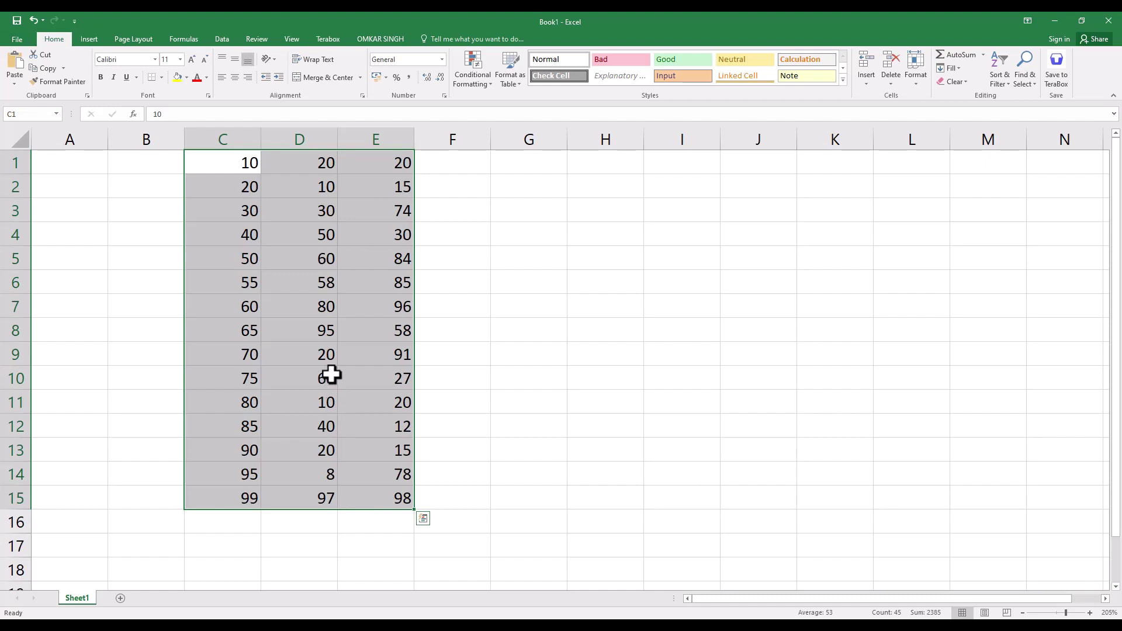
left_click(226, 137)
mouse_move(225, 138)
left_mouse_down()
mouse_move(326, 135)
mouse_move(384, 165)
left_mouse_up()
left_click(451, 234)
left_click(241, 168)
mouse_move(241, 167)
left_mouse_down()
mouse_move(367, 519)
mouse_move(366, 493)
left_mouse_up()
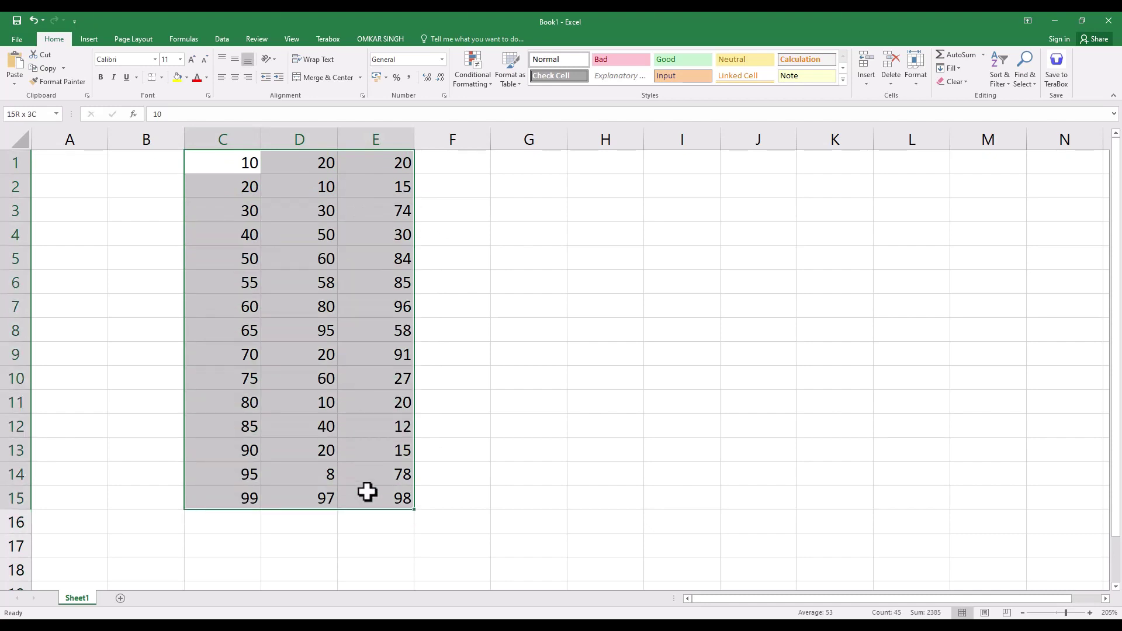
Start a Greater Than highlight rule, trying thresholds such as 20 and 98 before entering 50.
left_click(491, 83)
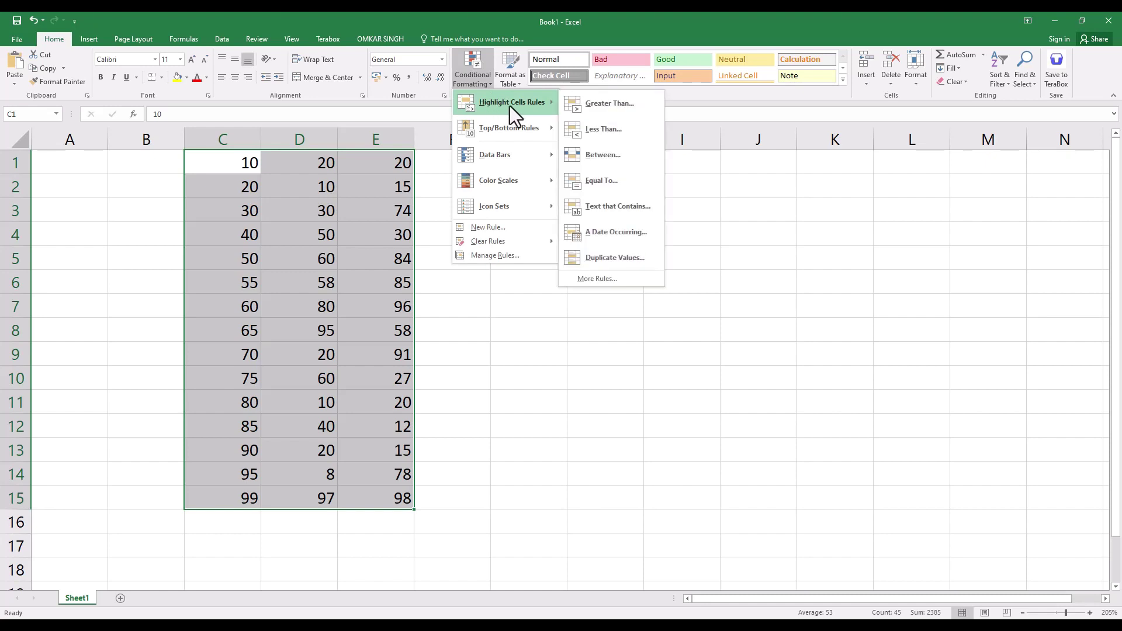
left_click(616, 107)
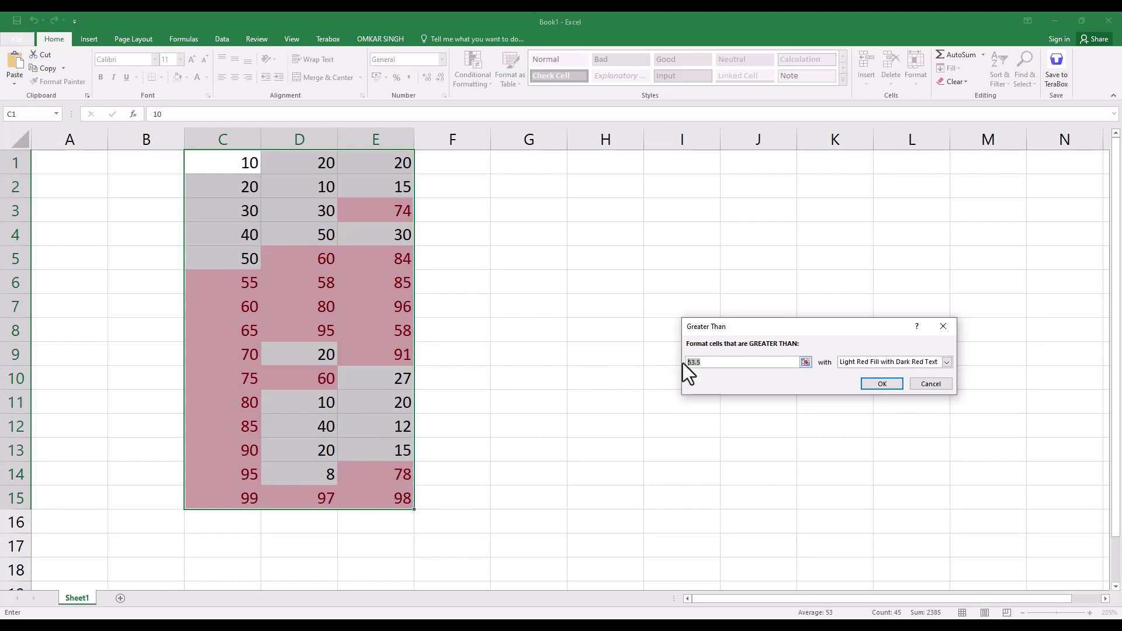
type("20")
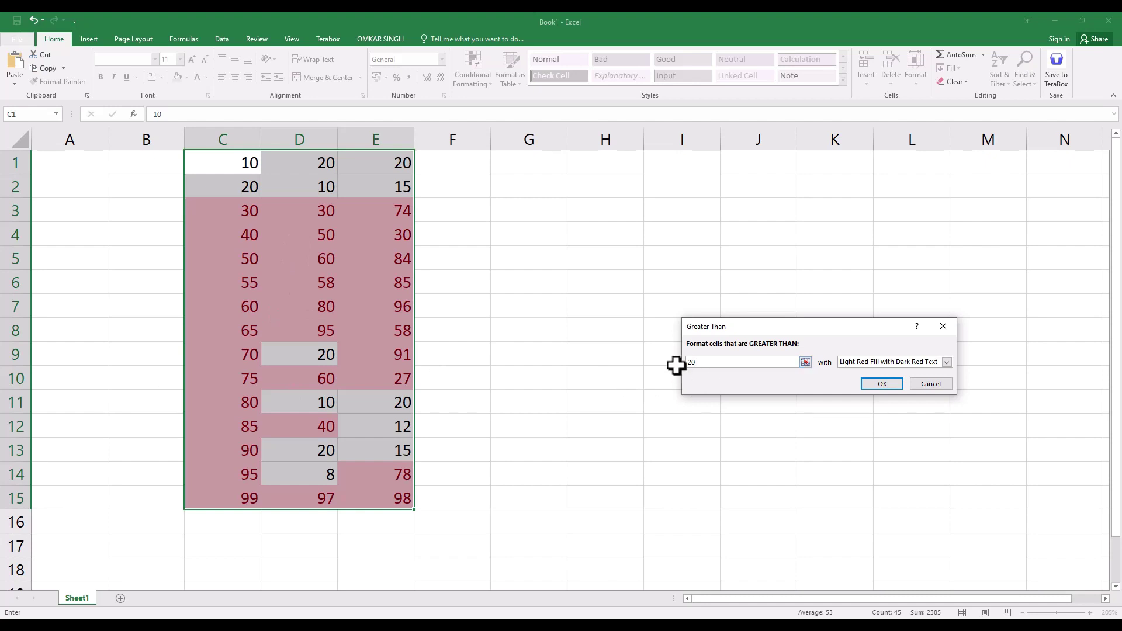
left_click_drag(709, 363, 646, 362)
type("50")
type("70")
type("9")
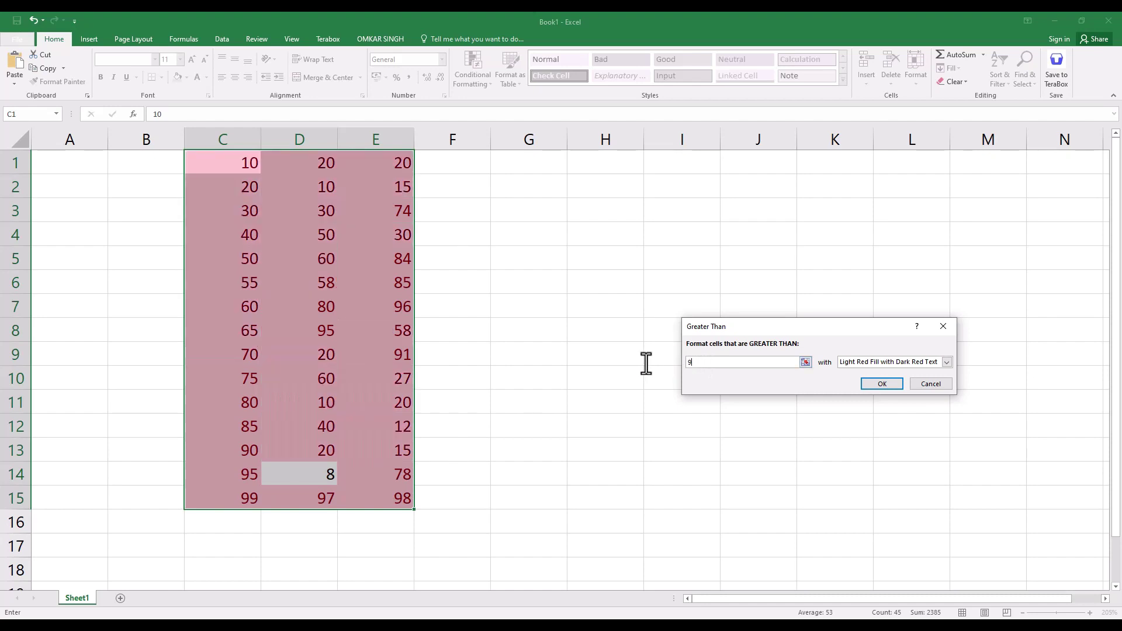
type("0")
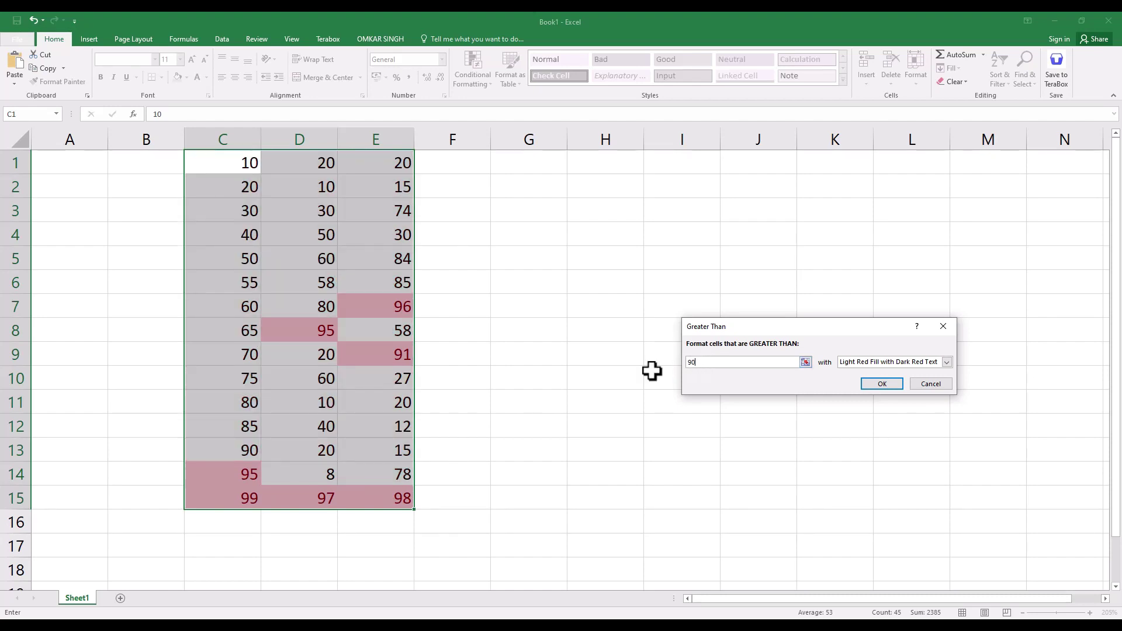
type("95")
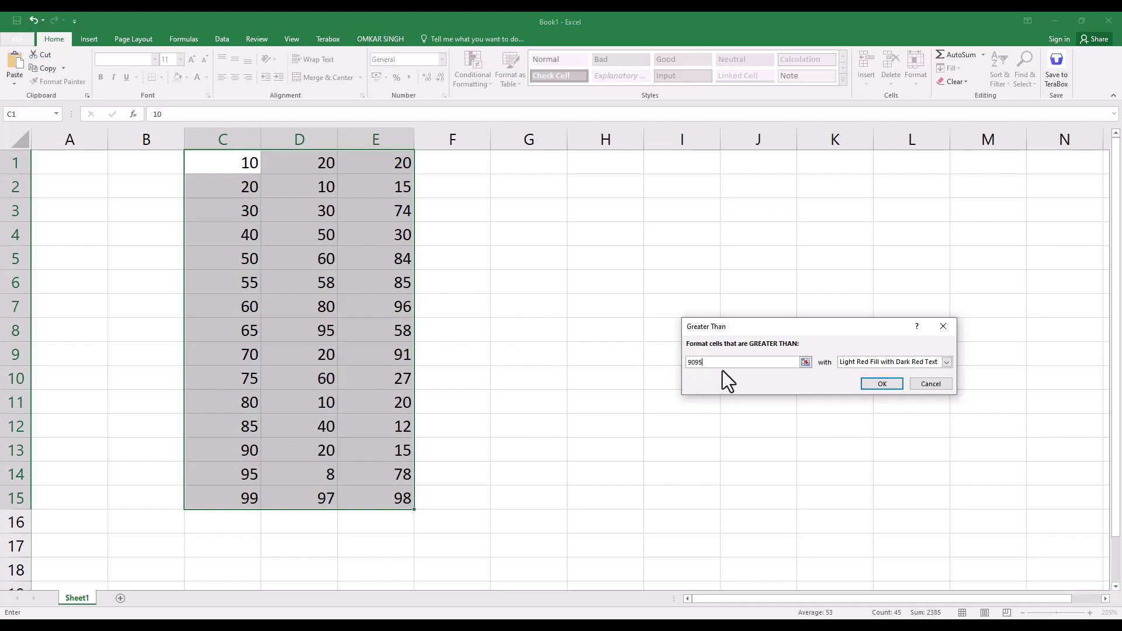
key("BackSpace")
key("BackSpace")
key("BackSpace")
type("5")
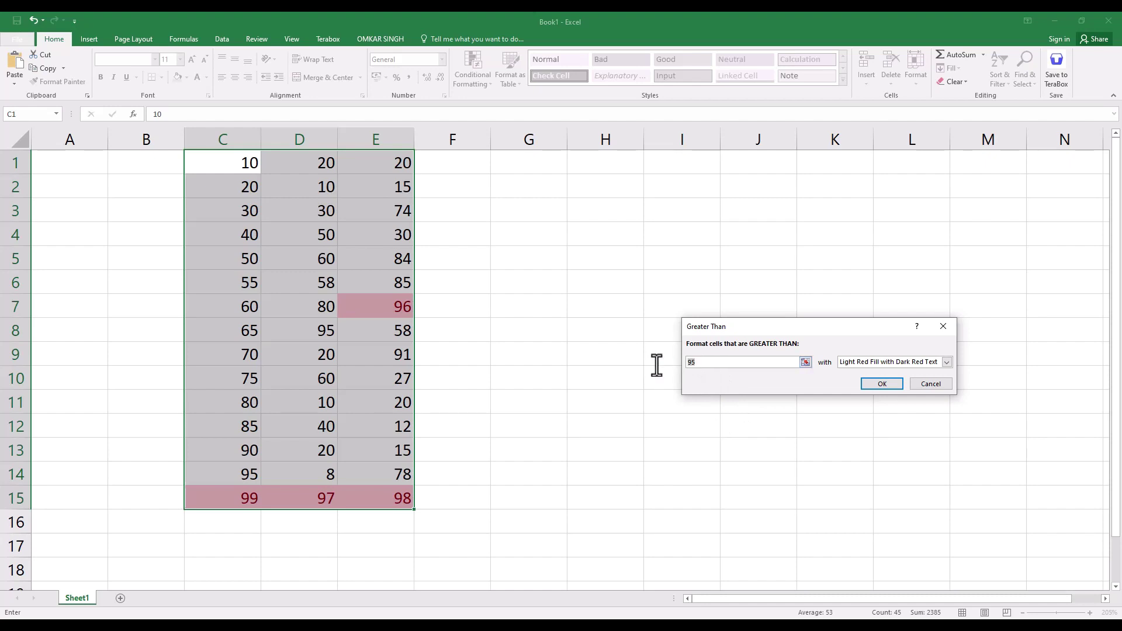
key("BackSpace")
type("8")
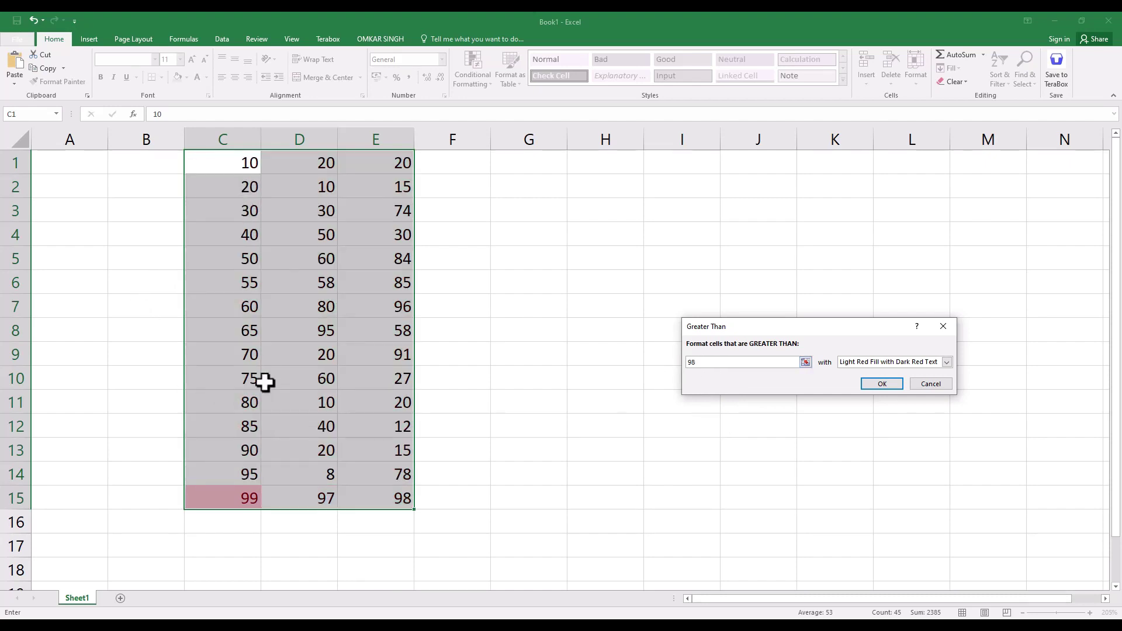
left_click_drag(695, 361, 662, 361)
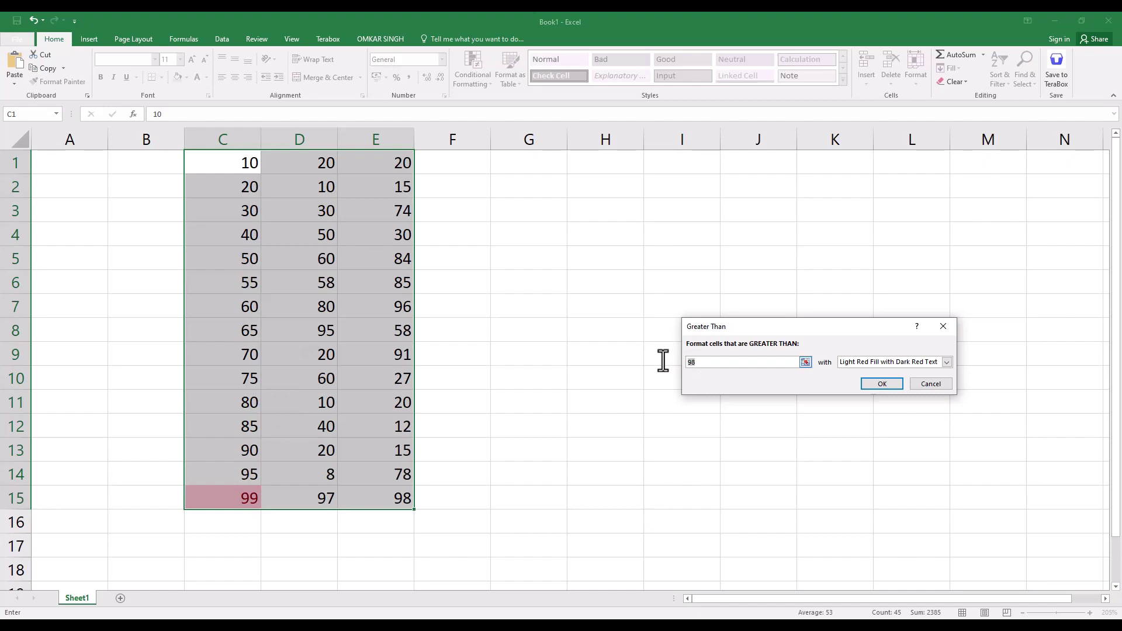
type("50")
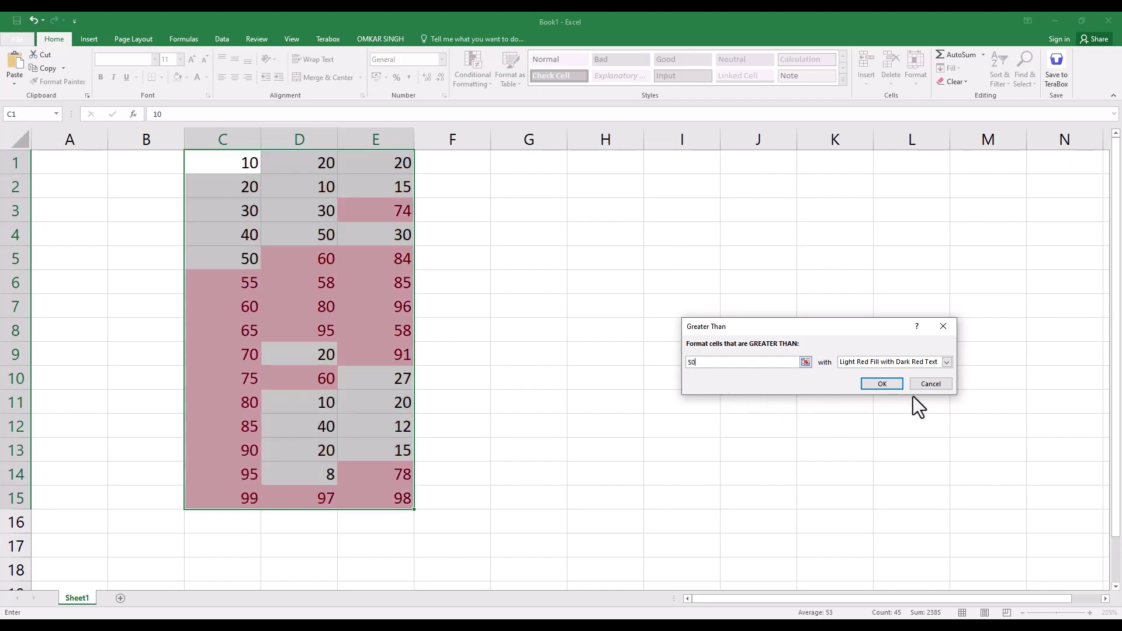
Preview yellow fill, green fill, light red fill and red text styles for the greater-than-50 rule.
left_click(935, 363)
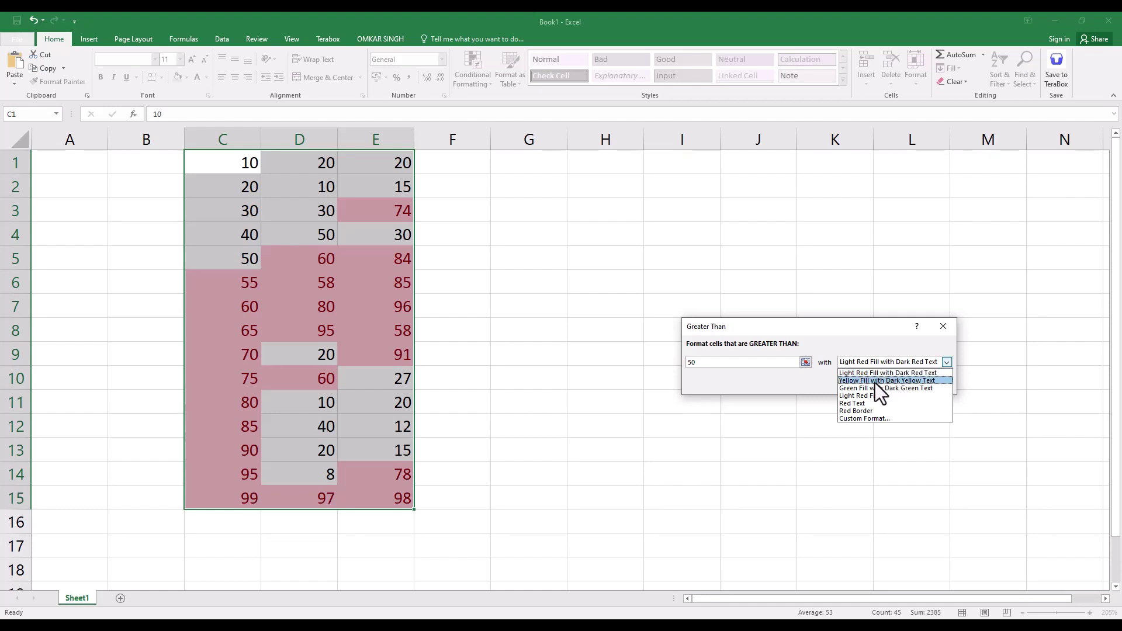
left_click(875, 381)
left_click(947, 362)
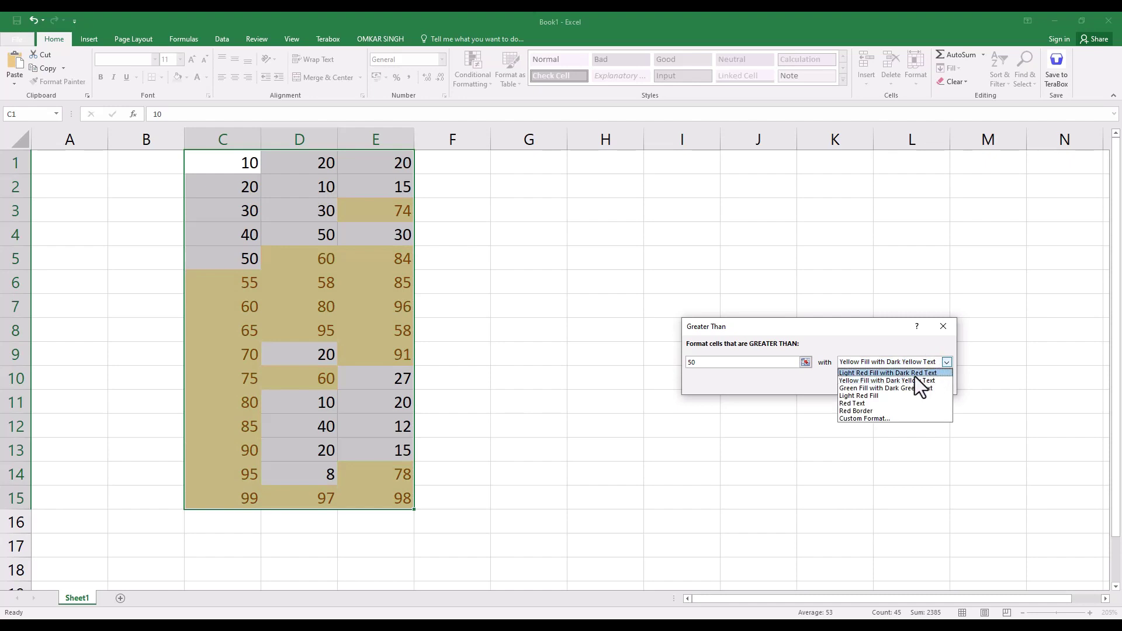
left_click(908, 391)
left_click(927, 364)
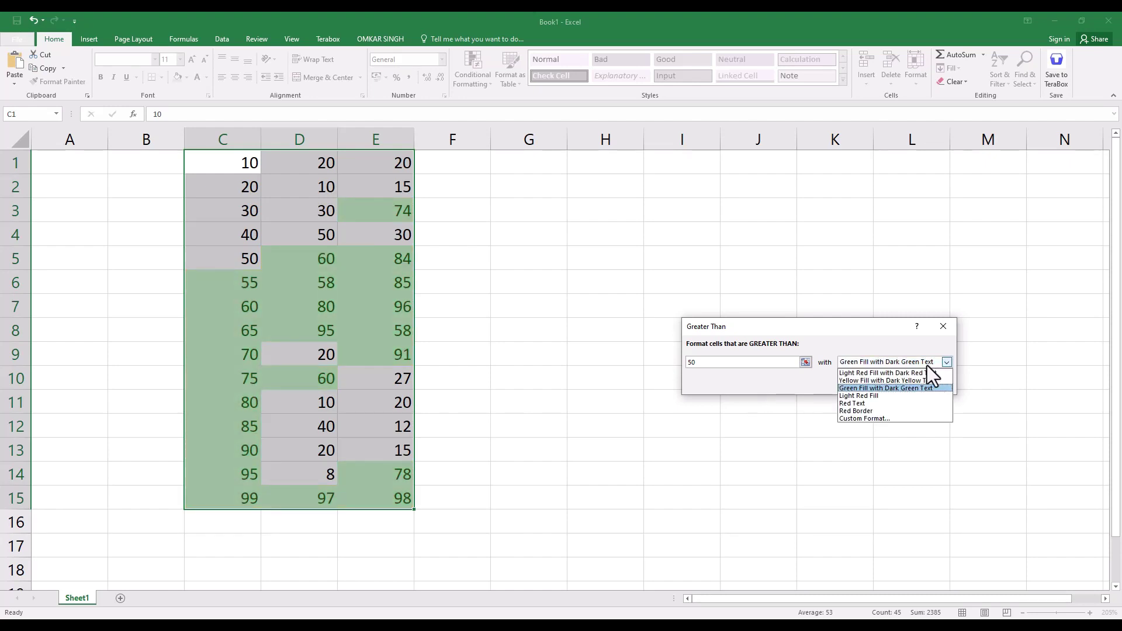
left_click(880, 394)
left_click(946, 362)
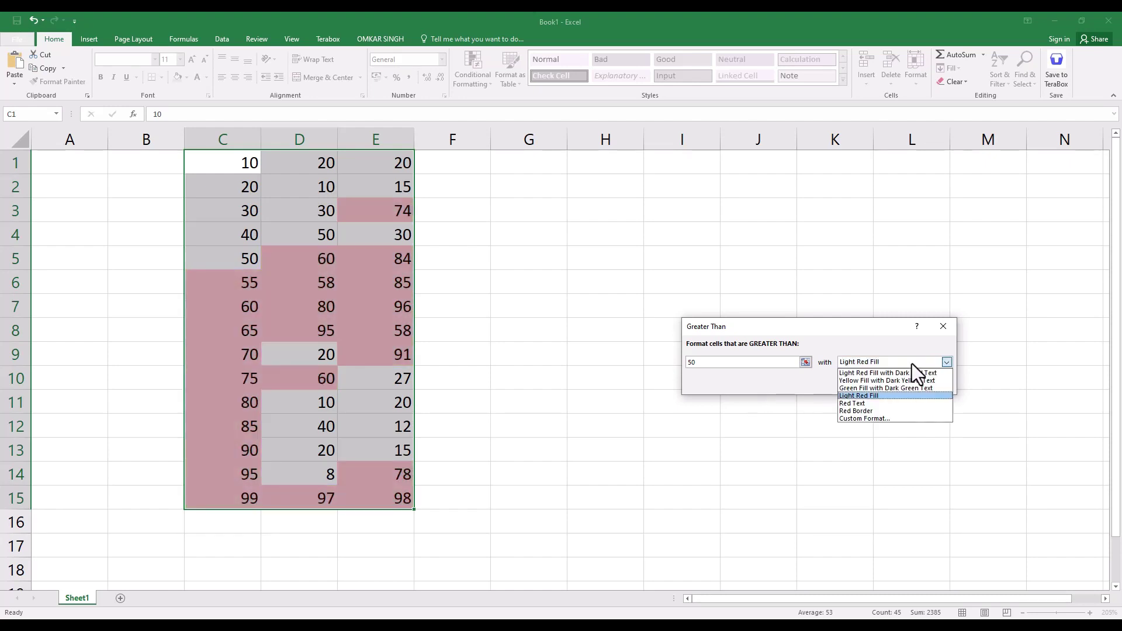
left_click(861, 405)
Preview red border and yellow fill styles, then choose Custom Format.
left_click(864, 365)
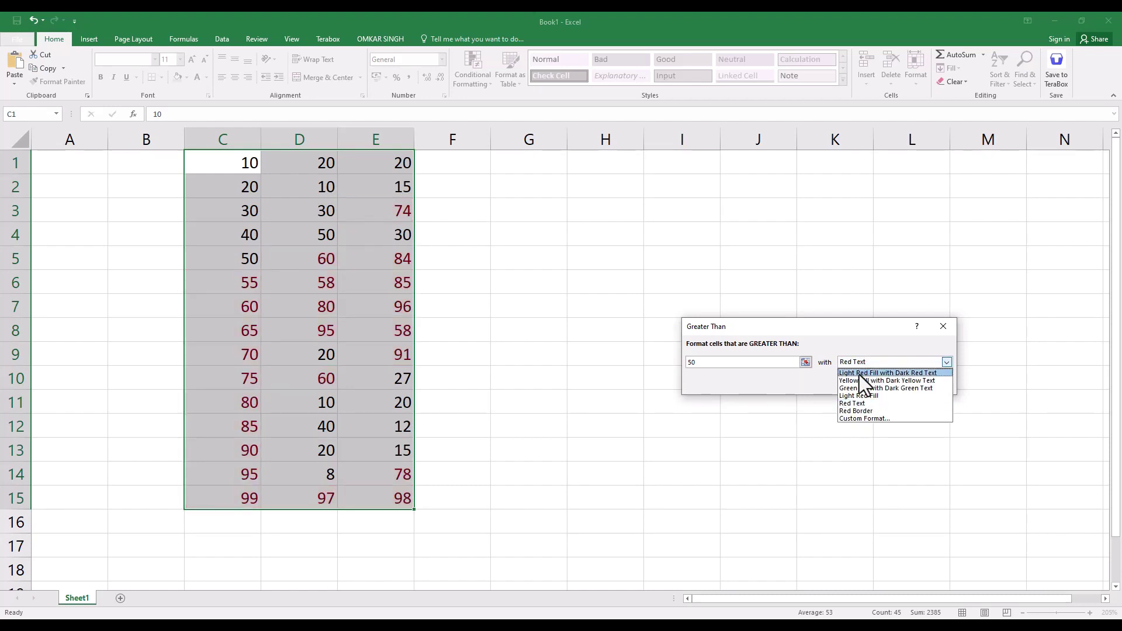
left_click(858, 409)
left_click(897, 362)
left_click(885, 379)
left_click(899, 363)
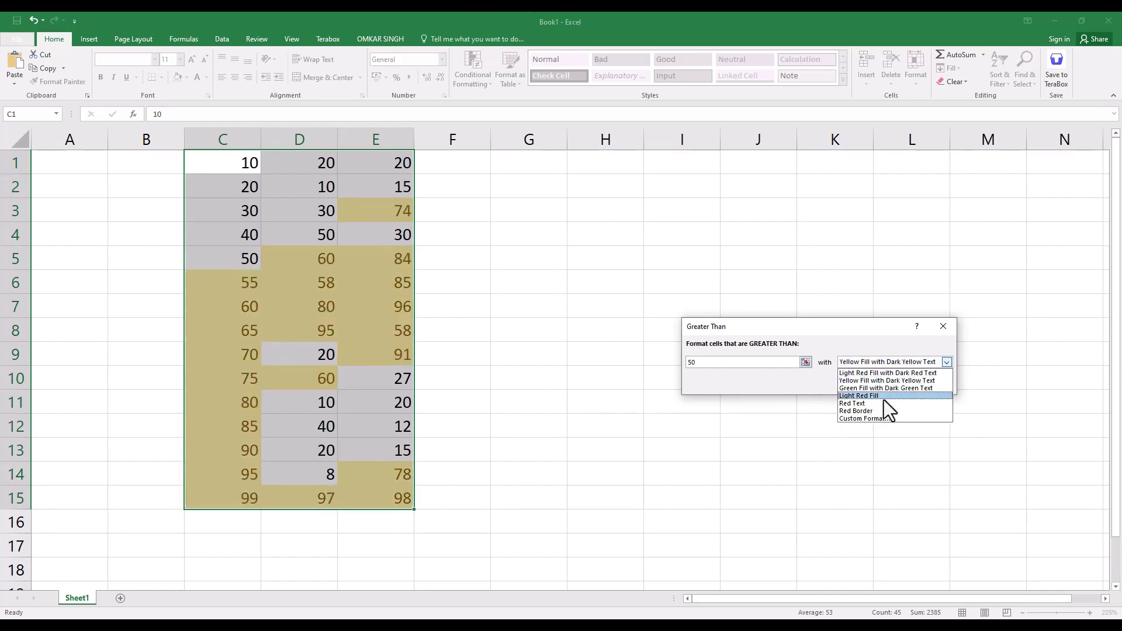
left_click(862, 419)
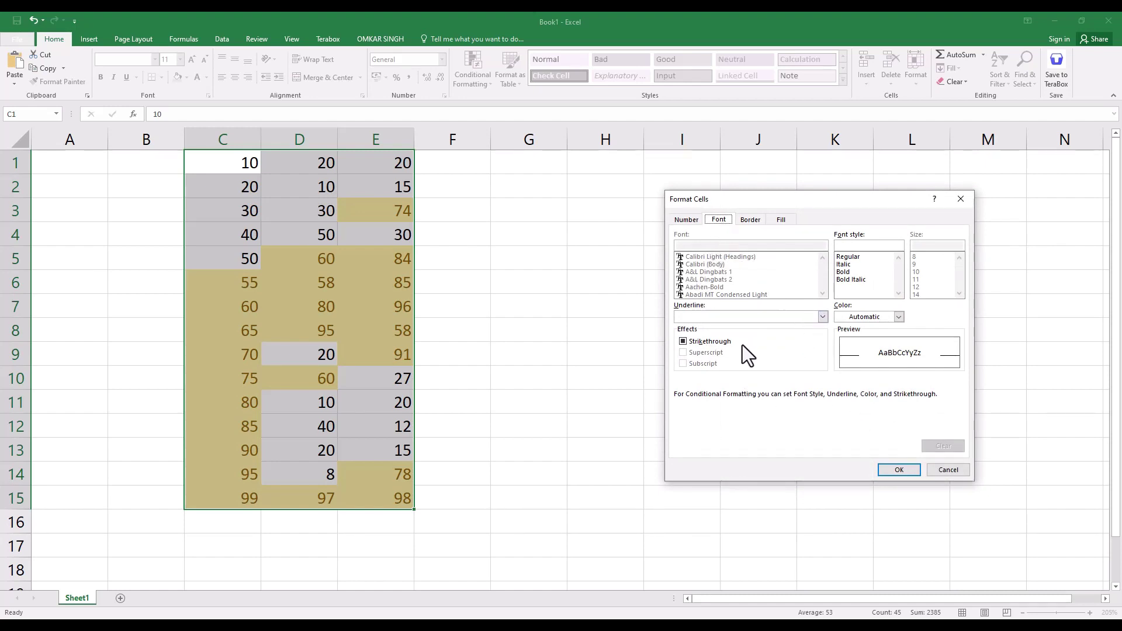
Build a custom format with white font, dark gold fill and a dash-dot border.
left_click(894, 321)
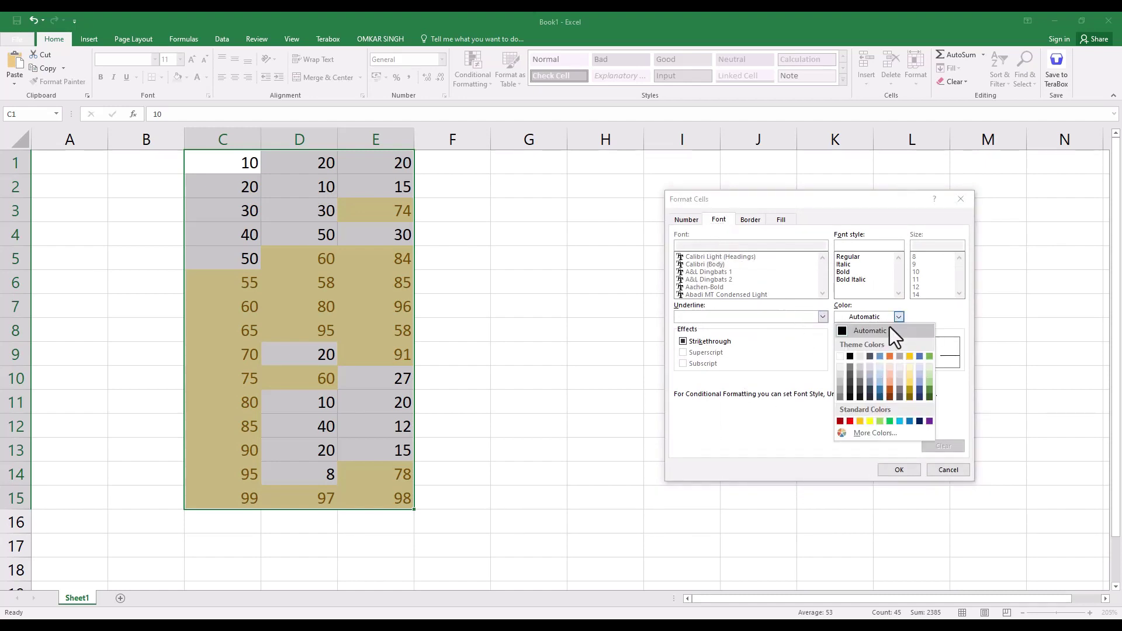
left_click(840, 356)
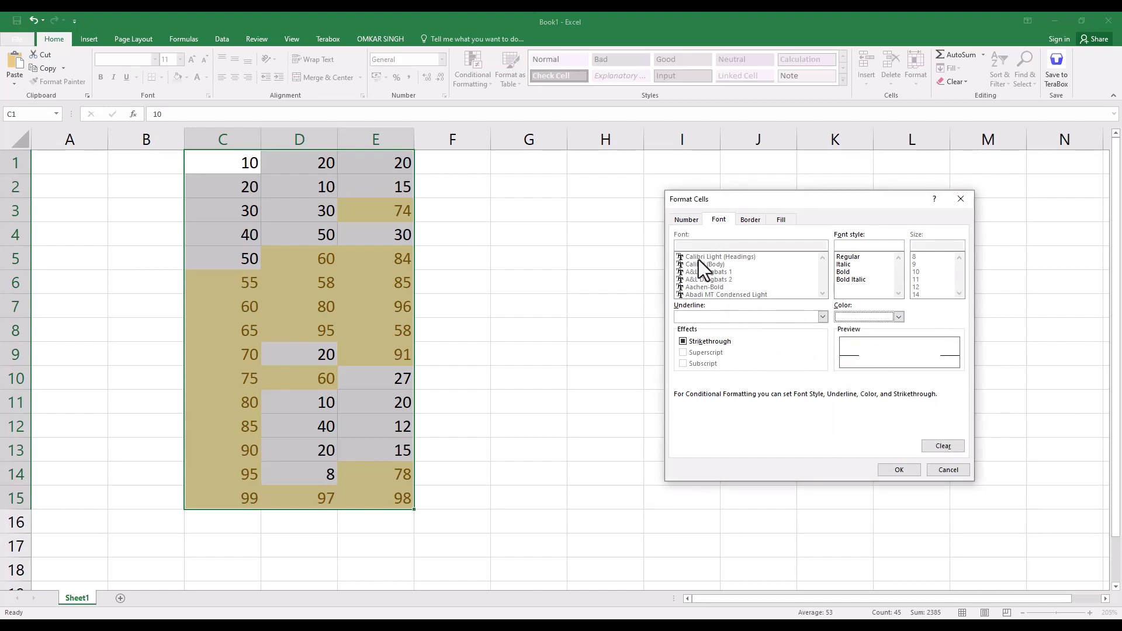
left_click(781, 220)
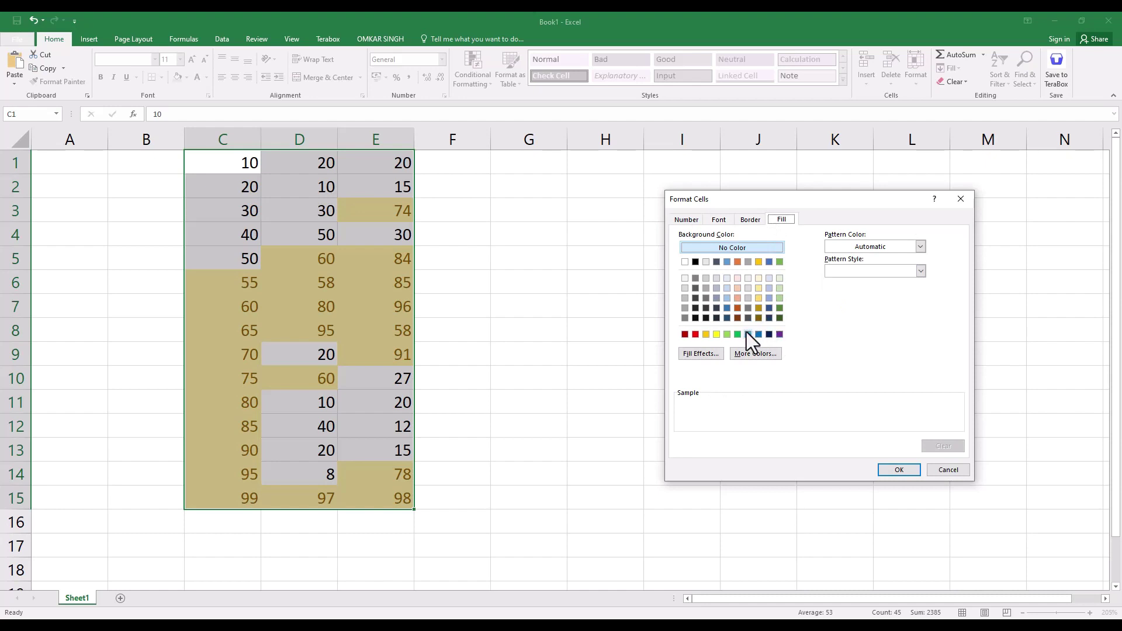
left_click(760, 319)
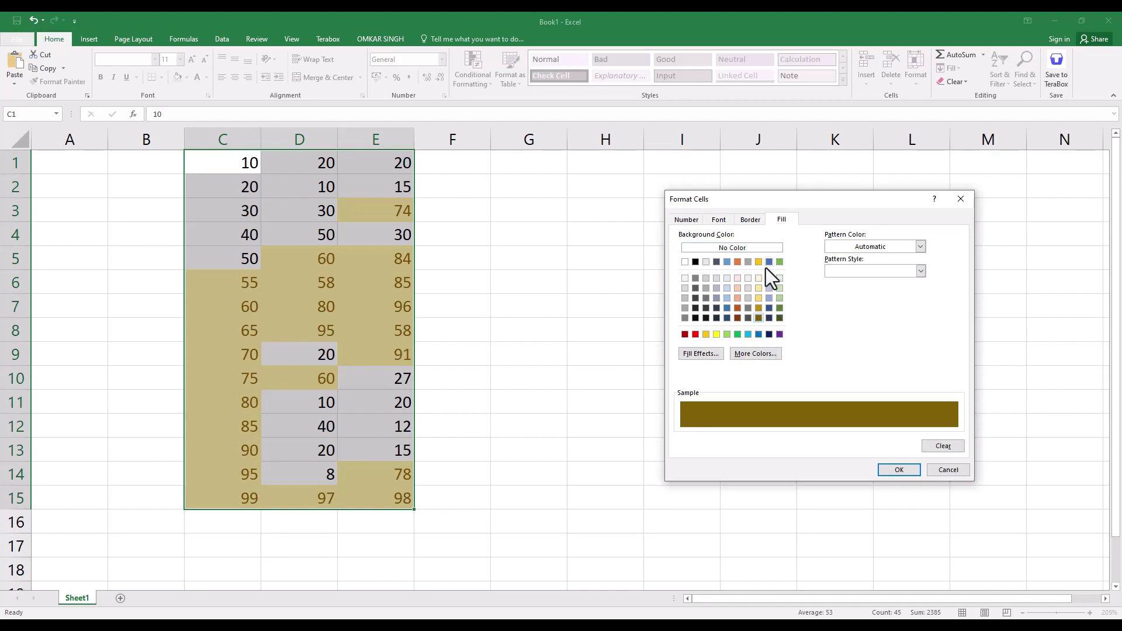
left_click(750, 220)
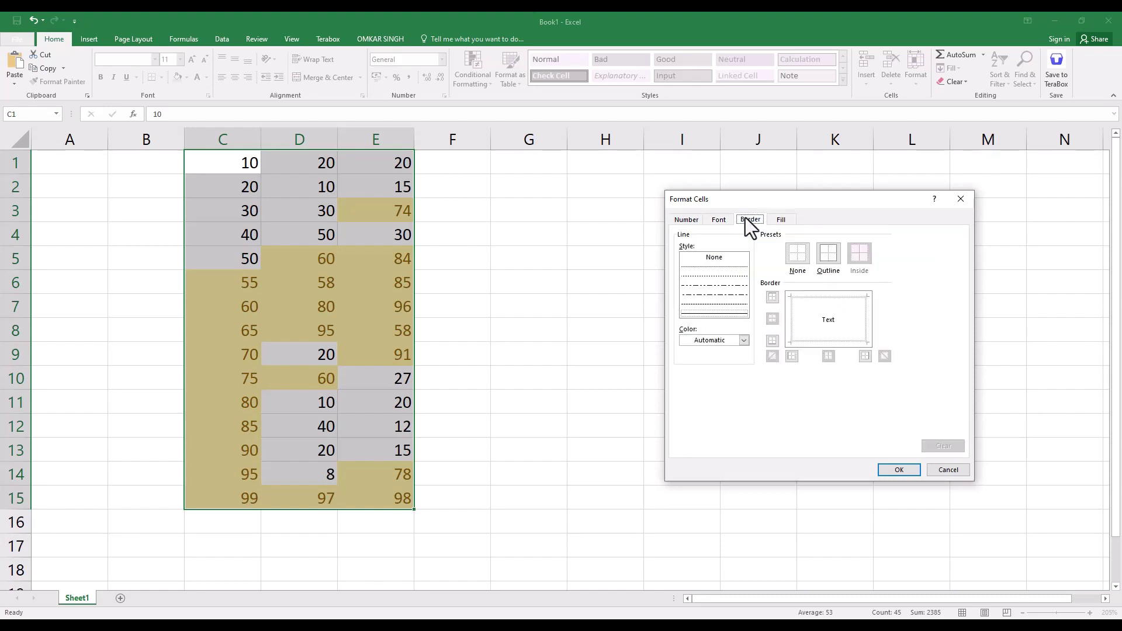
left_click(721, 296)
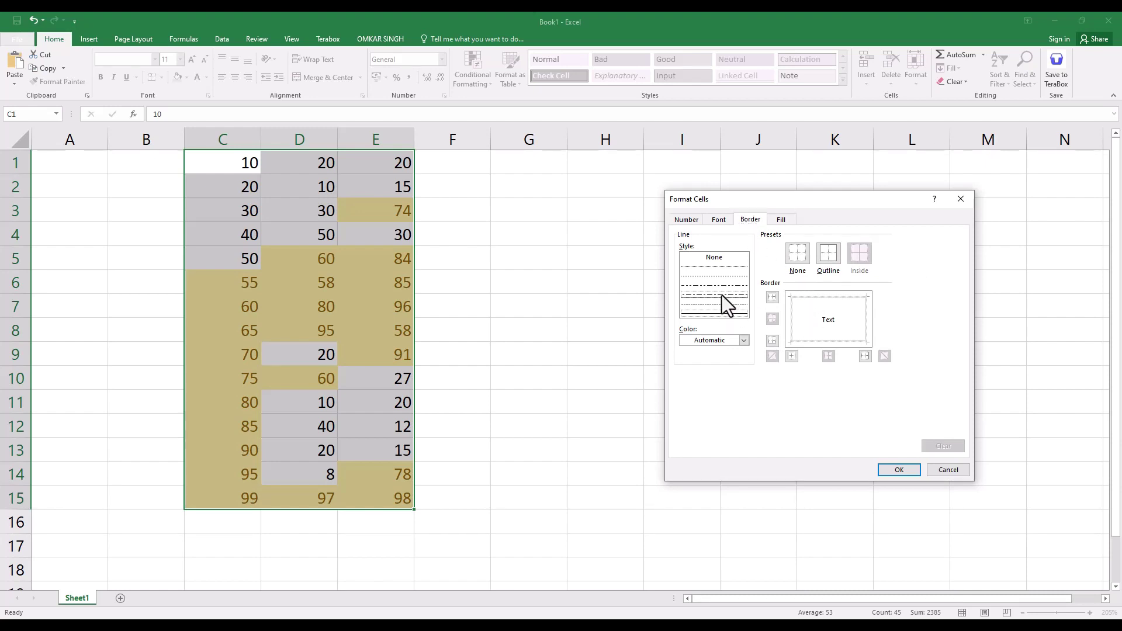
left_click(718, 224)
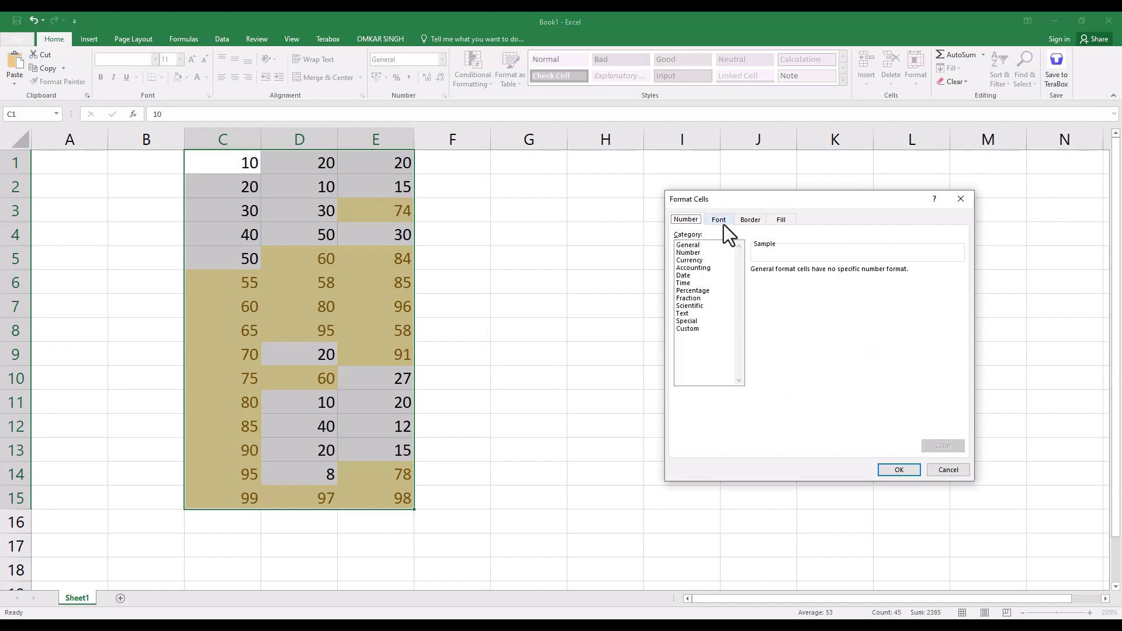
left_click(723, 222)
Accept the custom format but cancel the Greater Than rule, then reselect C1:E15.
left_click(896, 471)
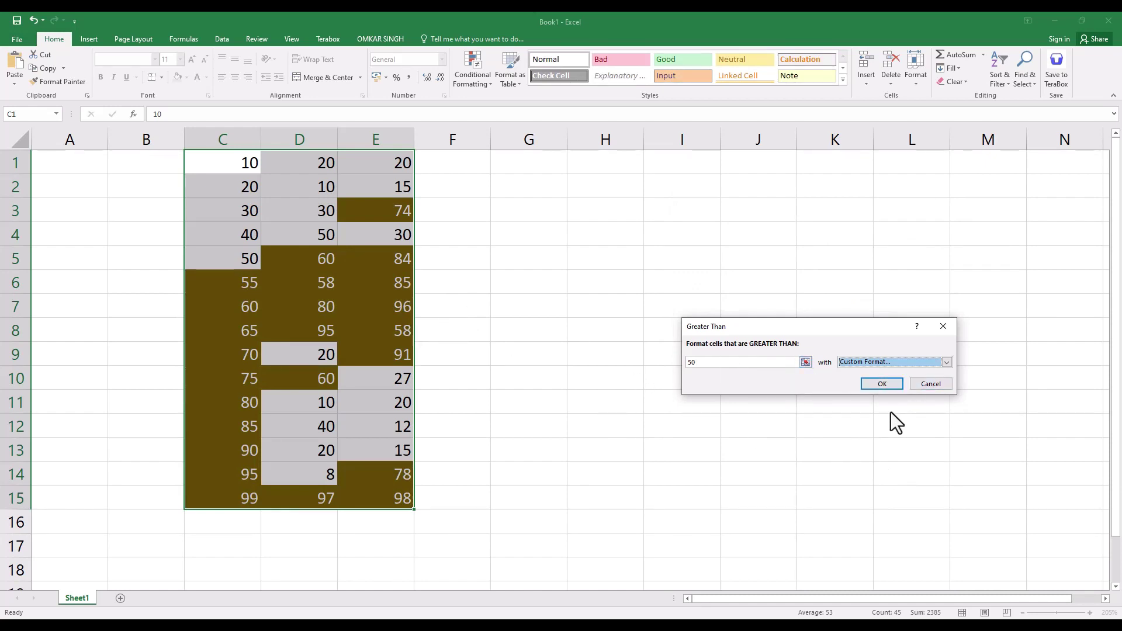
left_click(931, 383)
left_click(626, 358)
mouse_move(244, 169)
left_mouse_down()
mouse_move(363, 197)
mouse_move(388, 494)
left_mouse_up()
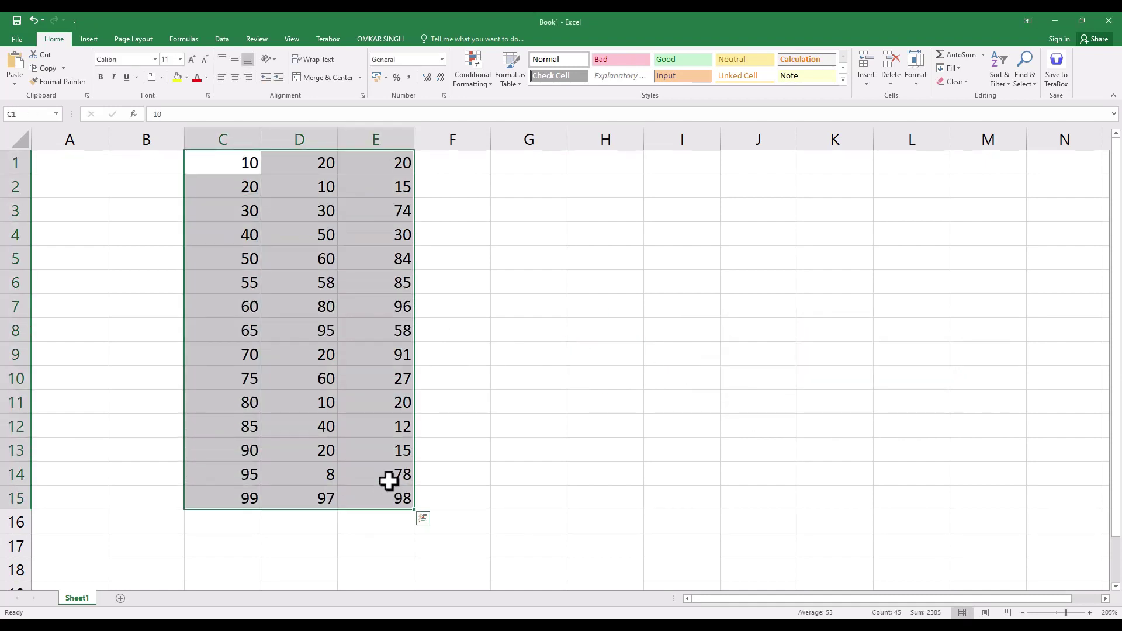
Apply a Less Than 25 rule to C1:E15 with Yellow Fill with Dark Yellow Text.
left_click(469, 67)
mouse_move(510, 103)
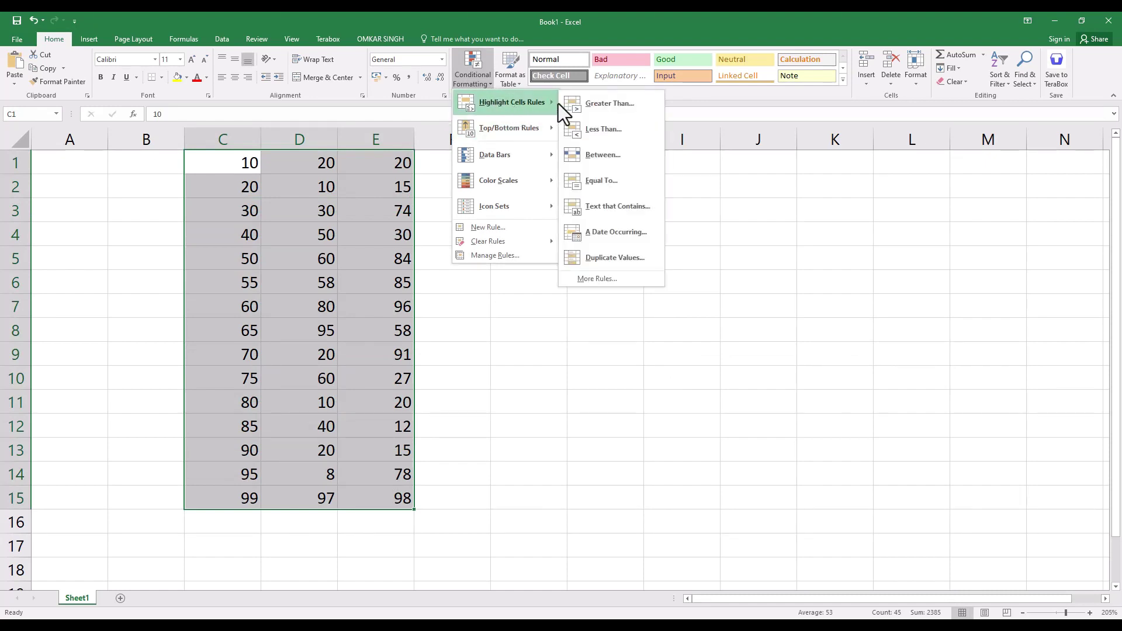
left_click(616, 132)
double_click(714, 363)
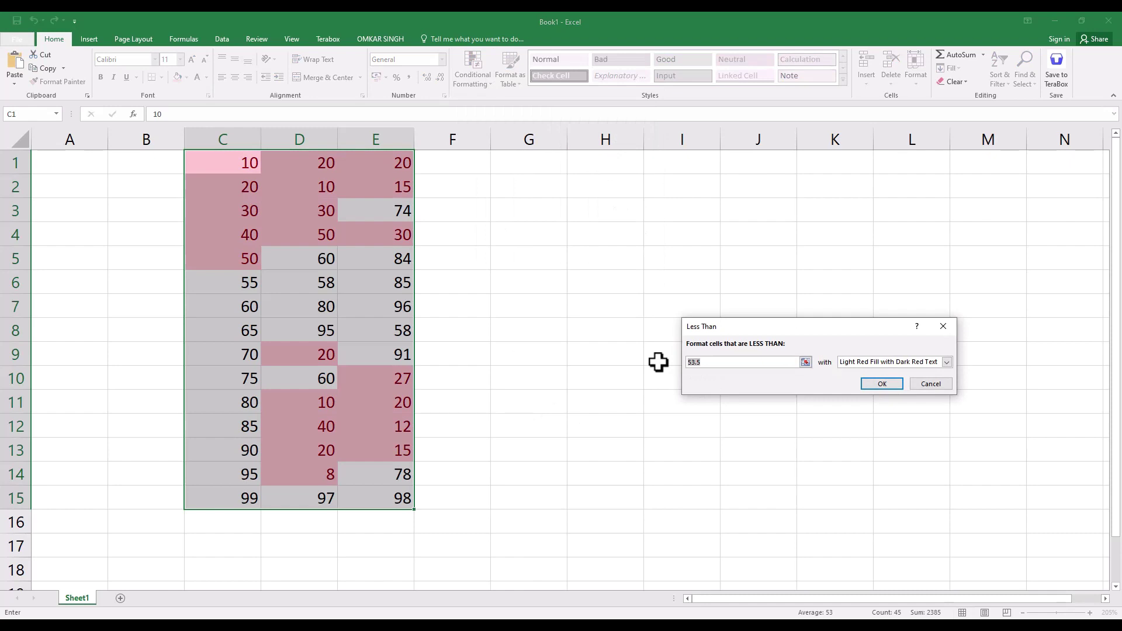
type("8")
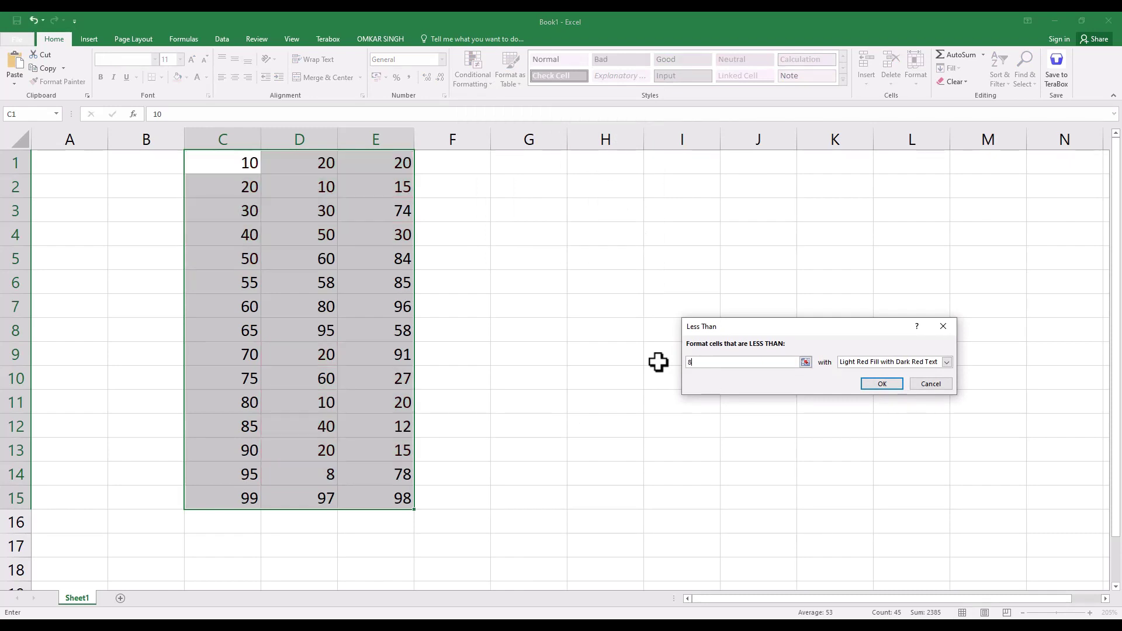
type("88")
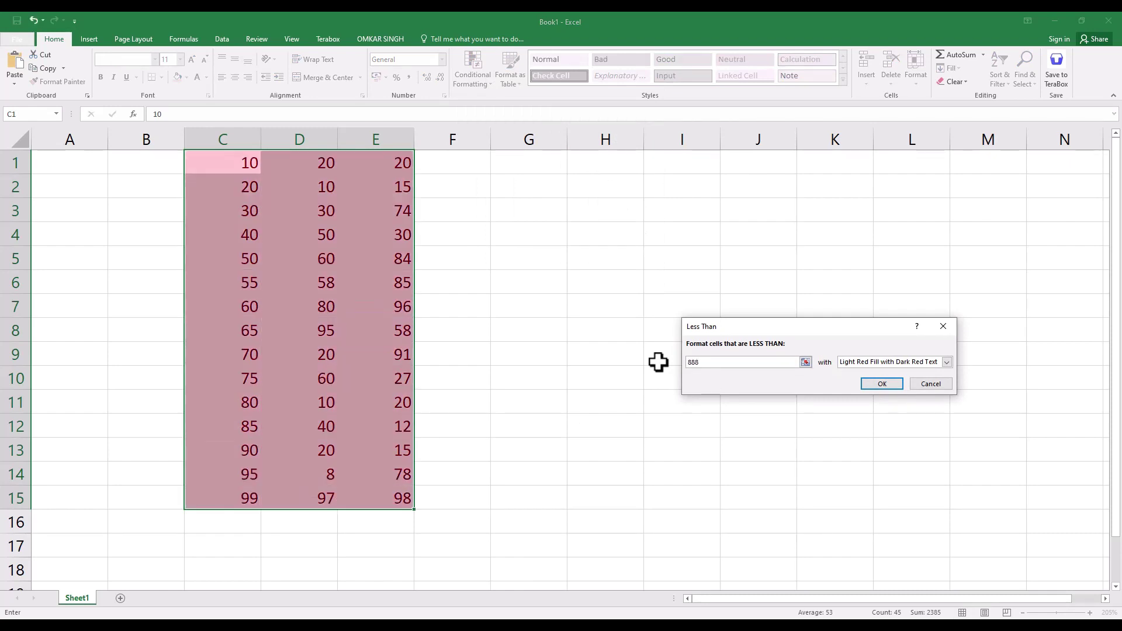
key("BackSpace")
key("BackSpace")
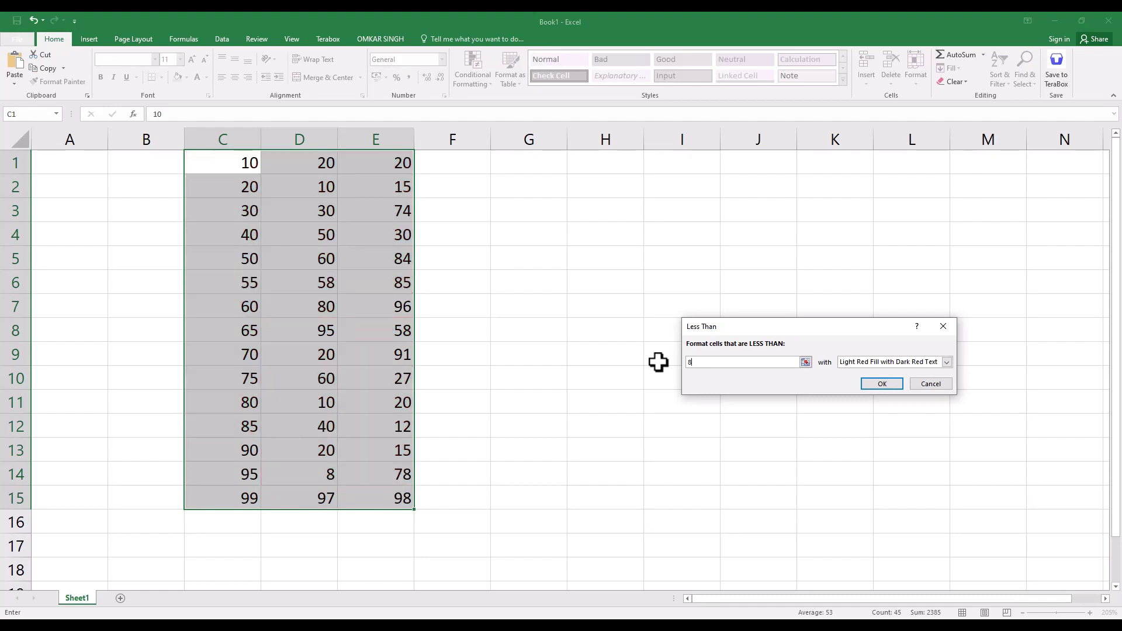
type("25")
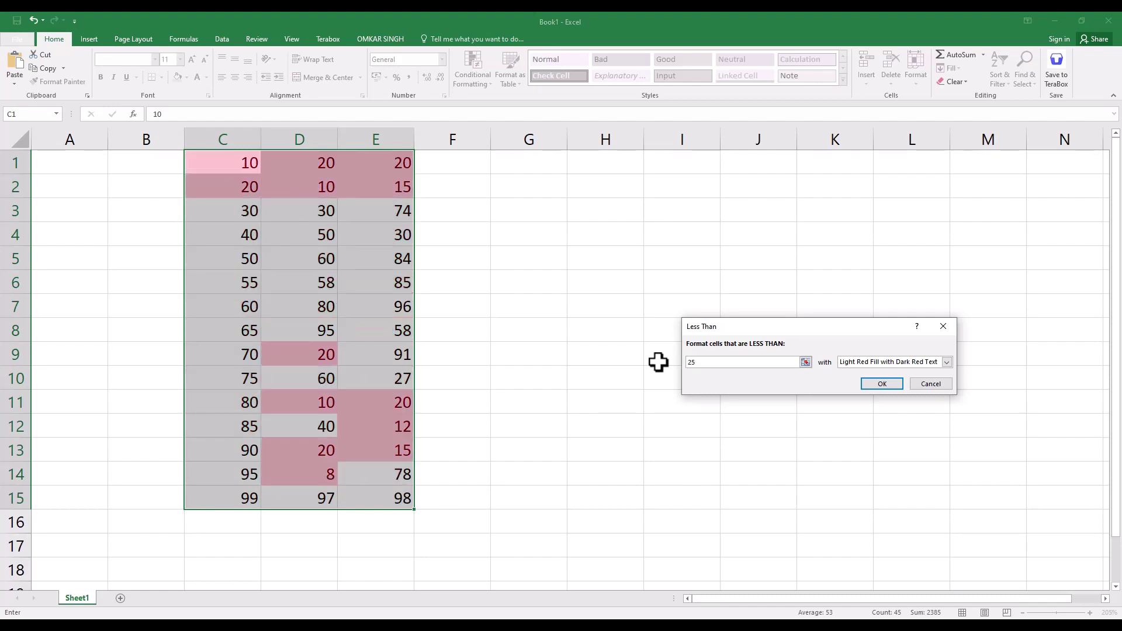
left_click(893, 363)
left_click(890, 380)
left_click(886, 361)
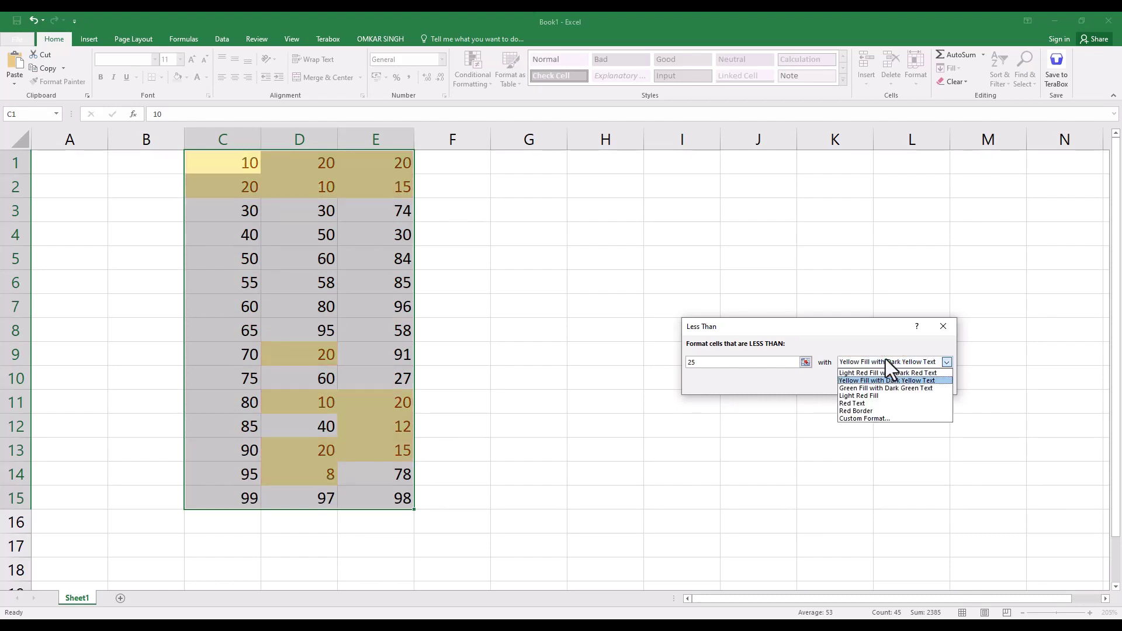
left_click(882, 380)
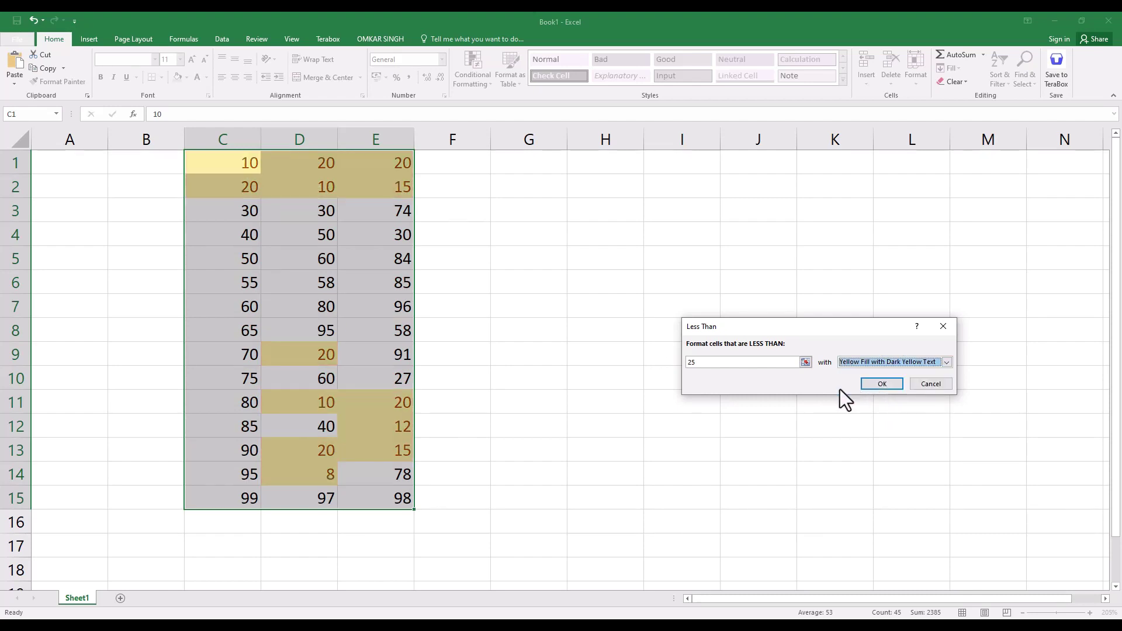
left_click(882, 384)
left_click(701, 401)
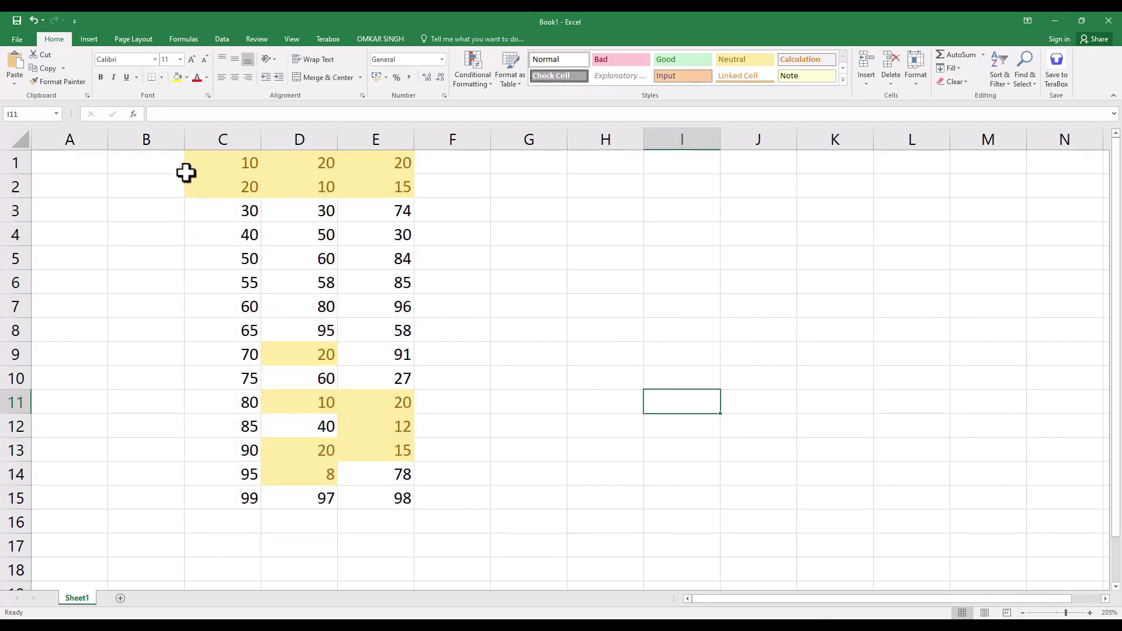
Clear the less-than-25 rule from C1:E15 using Clear Rules from Selected Cells, then reselect the block.
left_click_drag(185, 172, 380, 494)
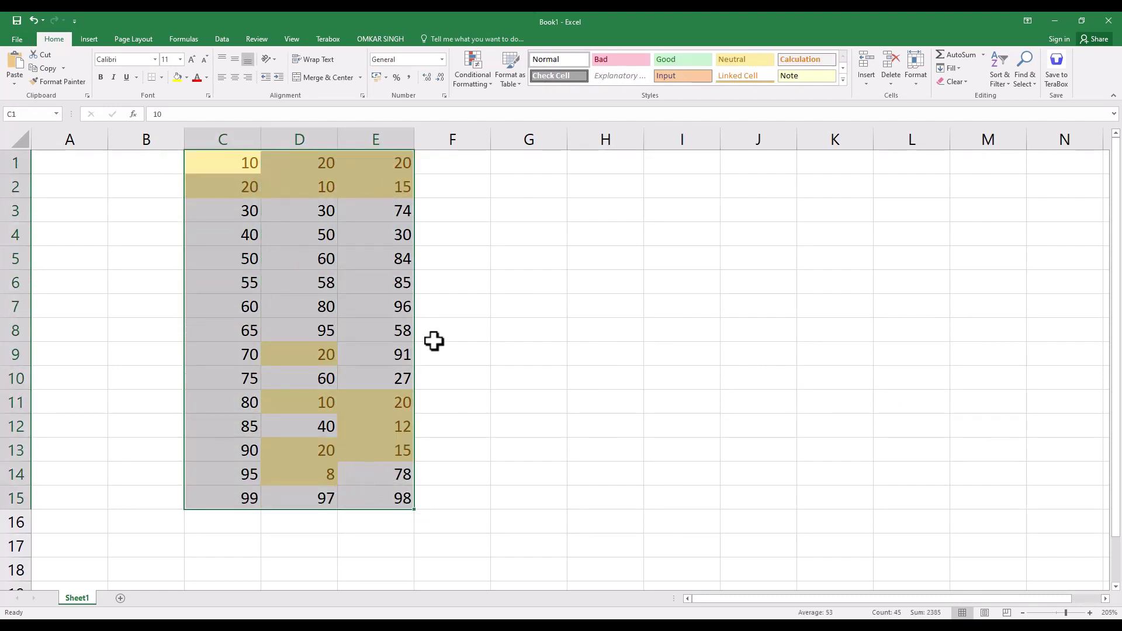
left_click(491, 84)
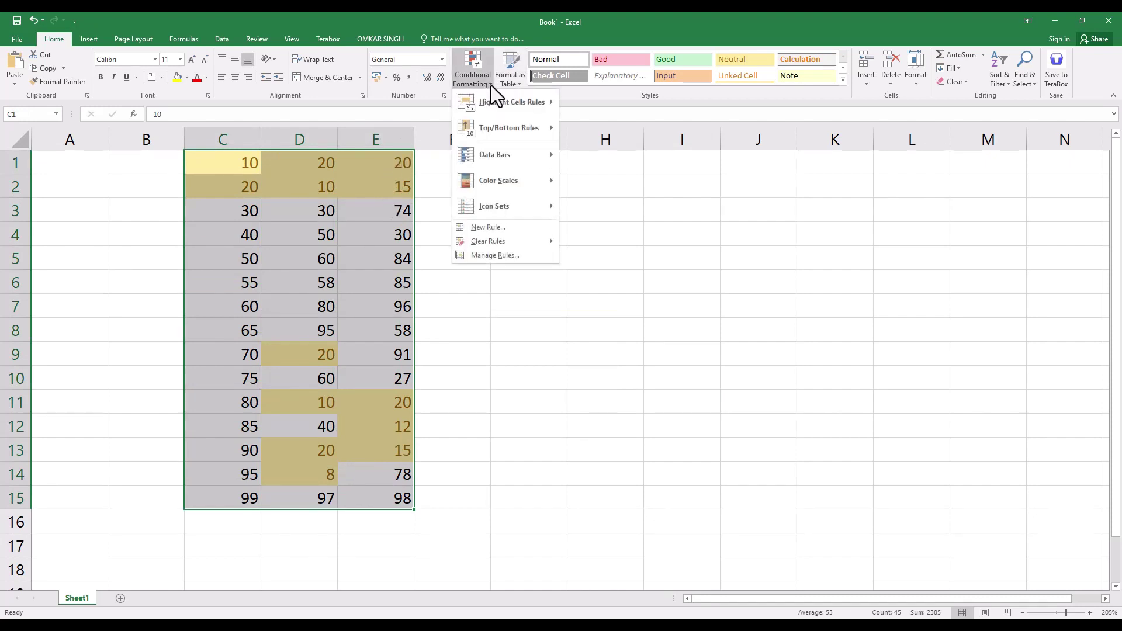
mouse_move(511, 103)
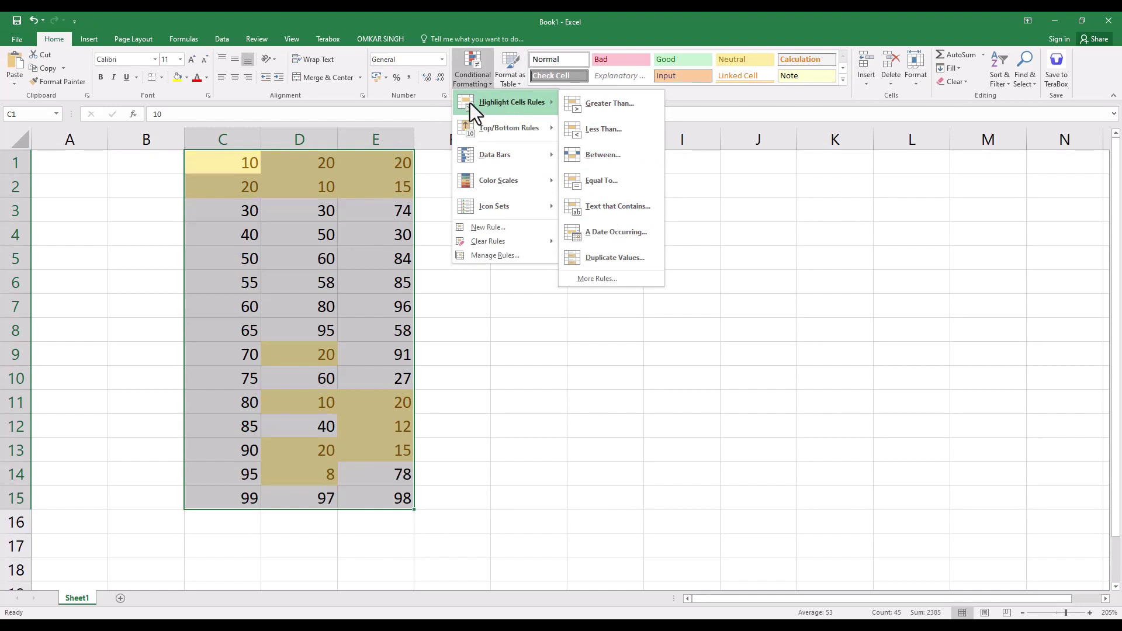
left_click(491, 80)
left_click(491, 80)
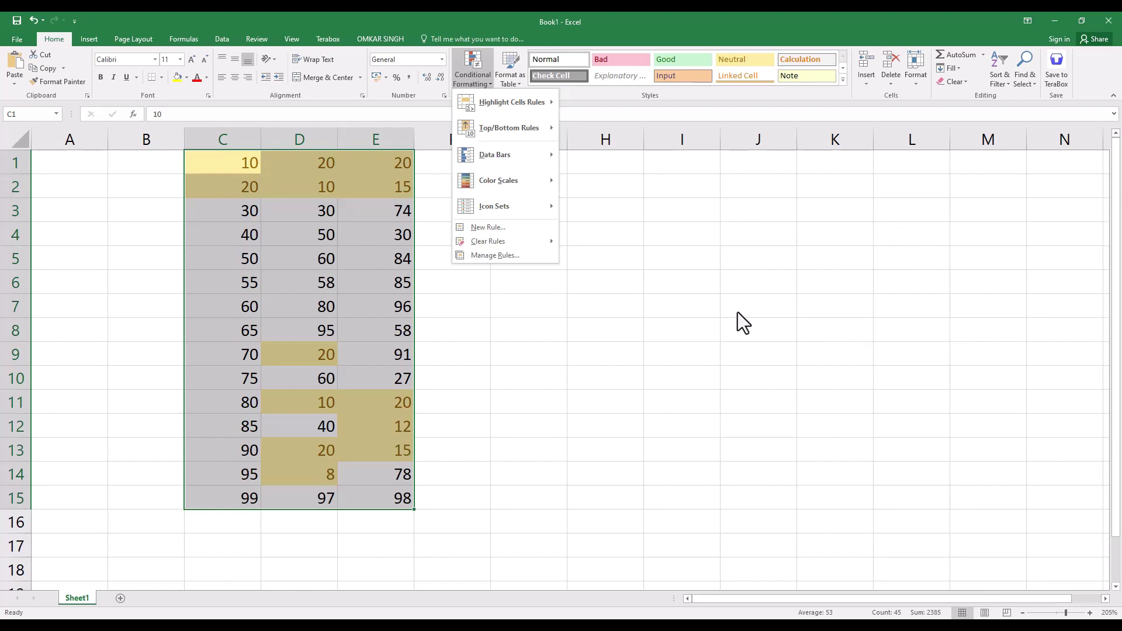
mouse_move(489, 241)
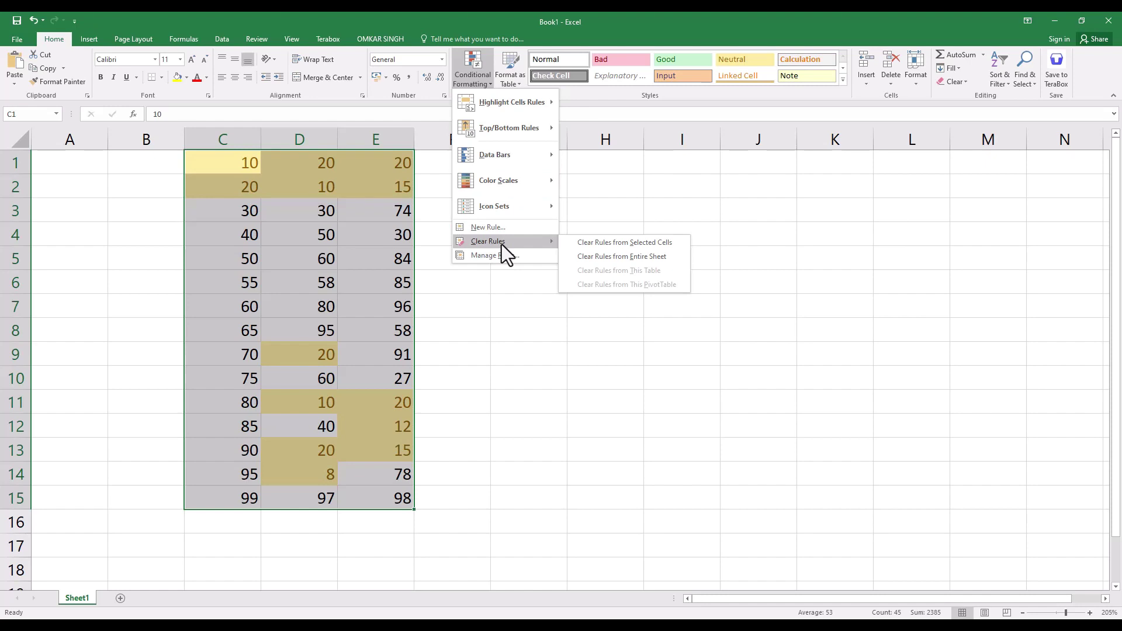
left_click(623, 244)
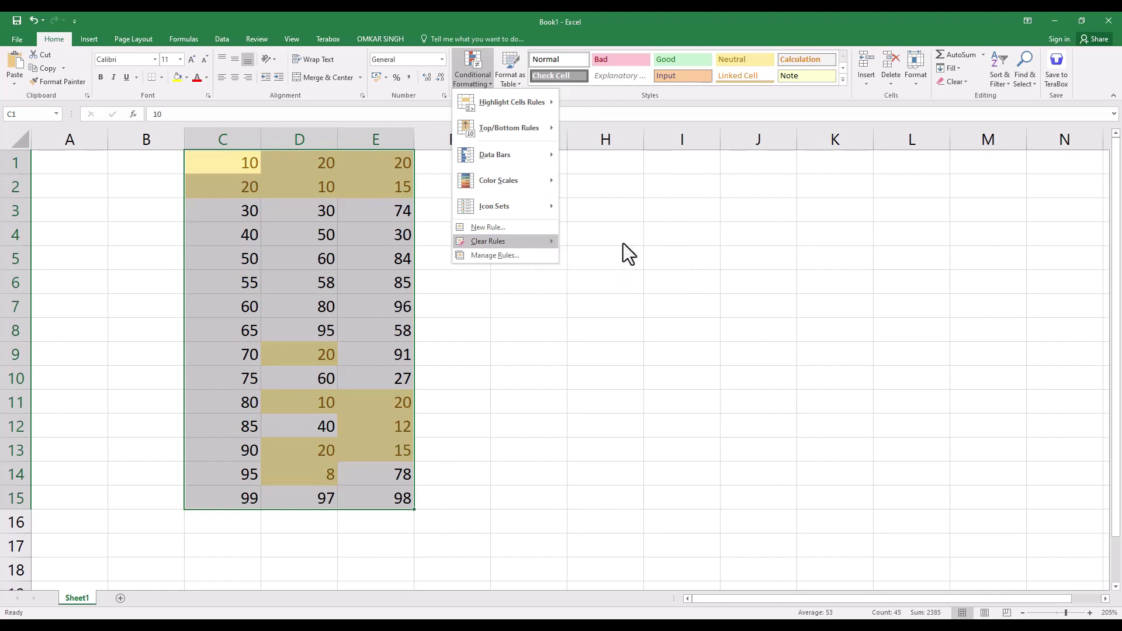
left_click(551, 208)
left_click_drag(258, 165, 375, 505)
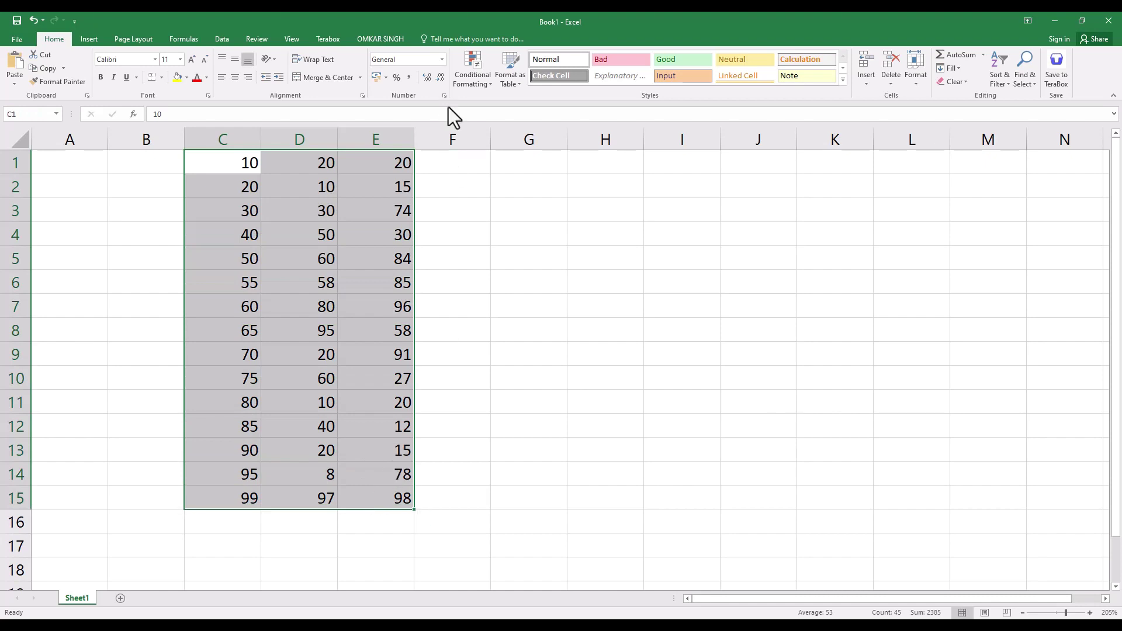
left_click(489, 84)
mouse_move(511, 102)
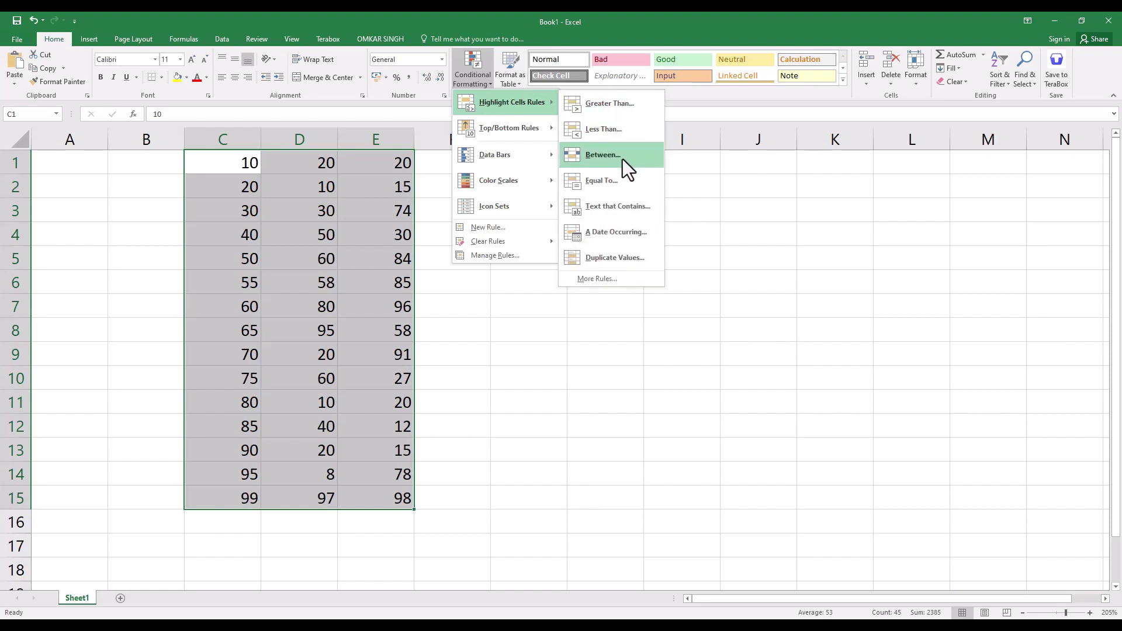
left_click(623, 159)
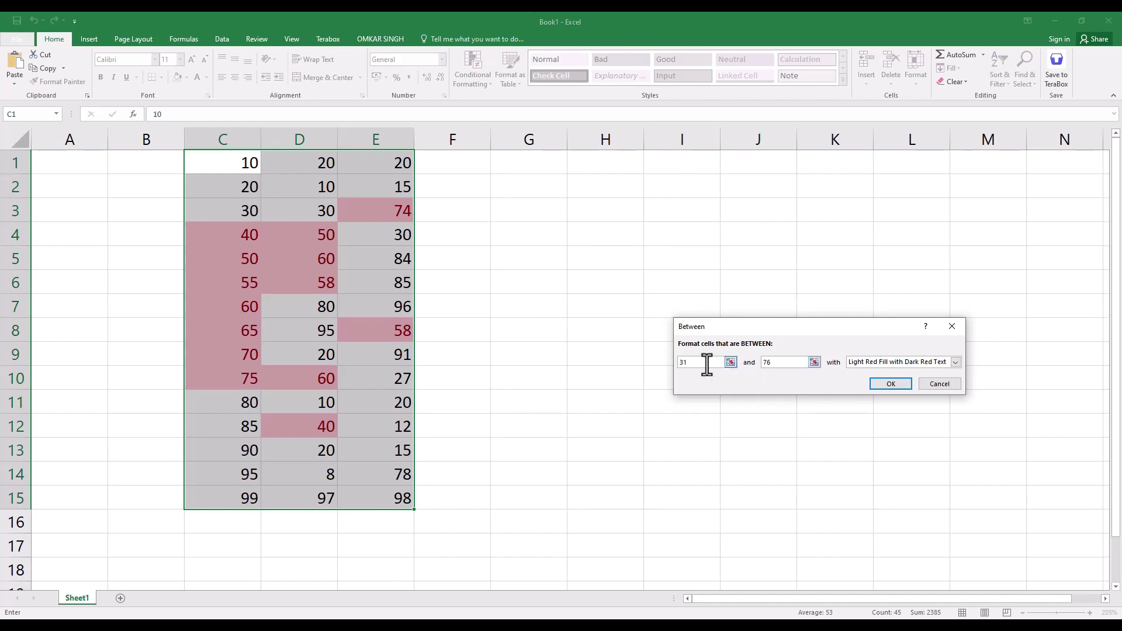
type("6")
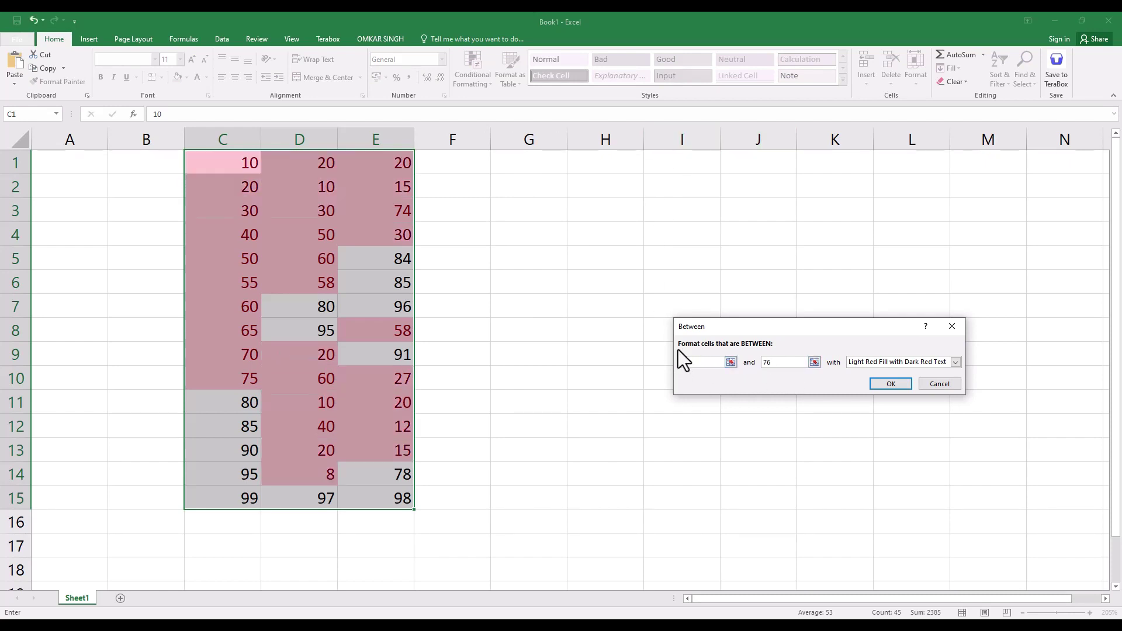
type("0")
left_click(767, 362)
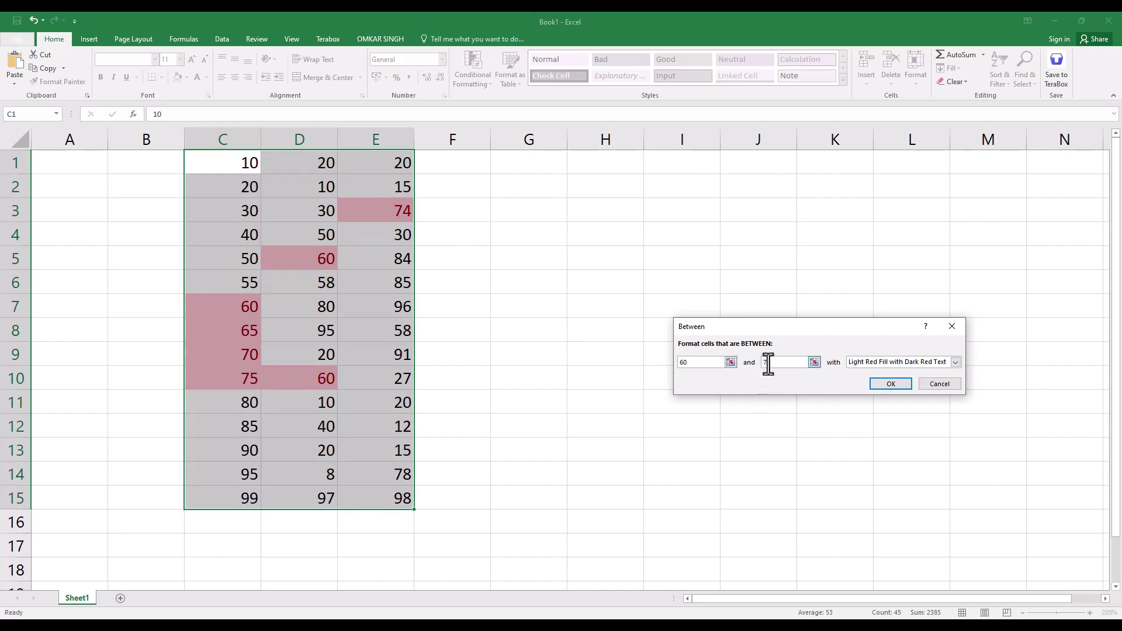
key("BackSpace")
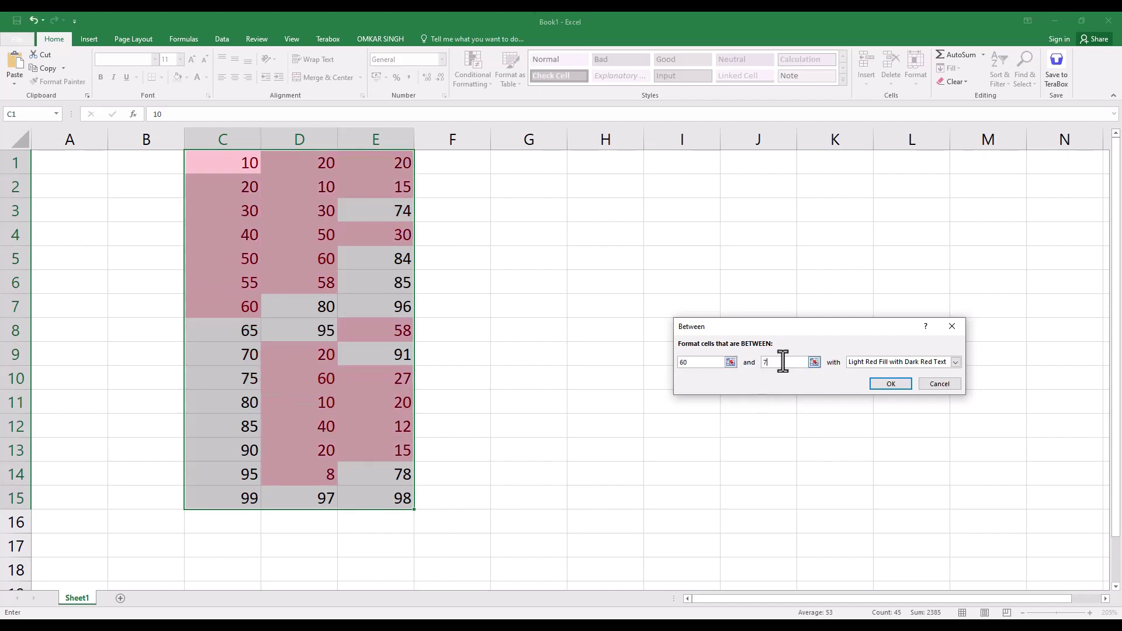
type("0")
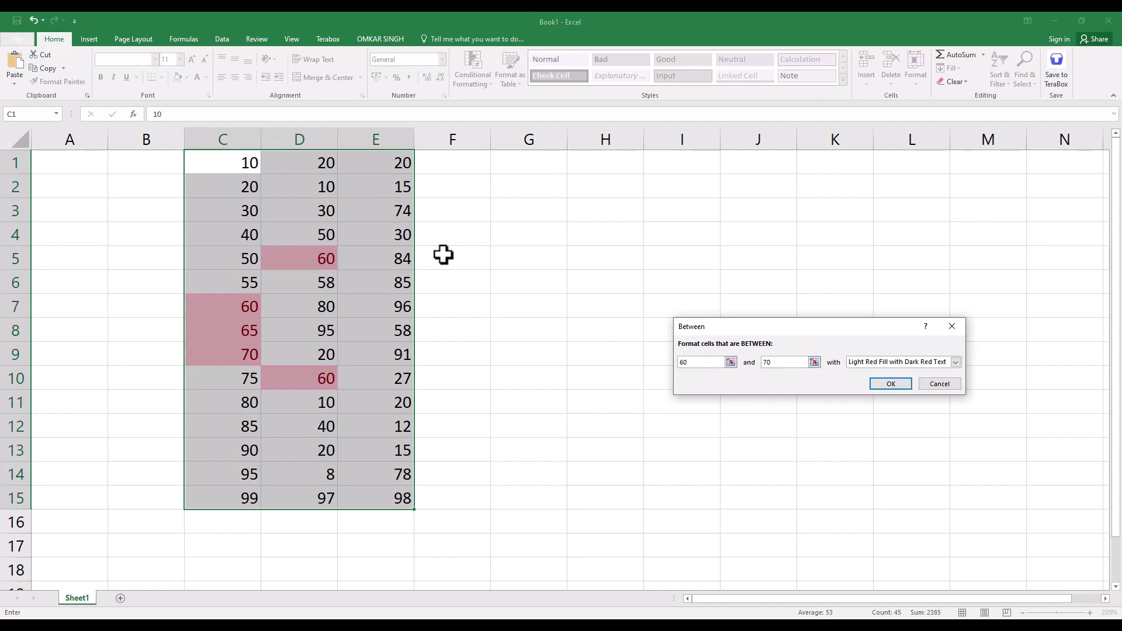
left_click(879, 362)
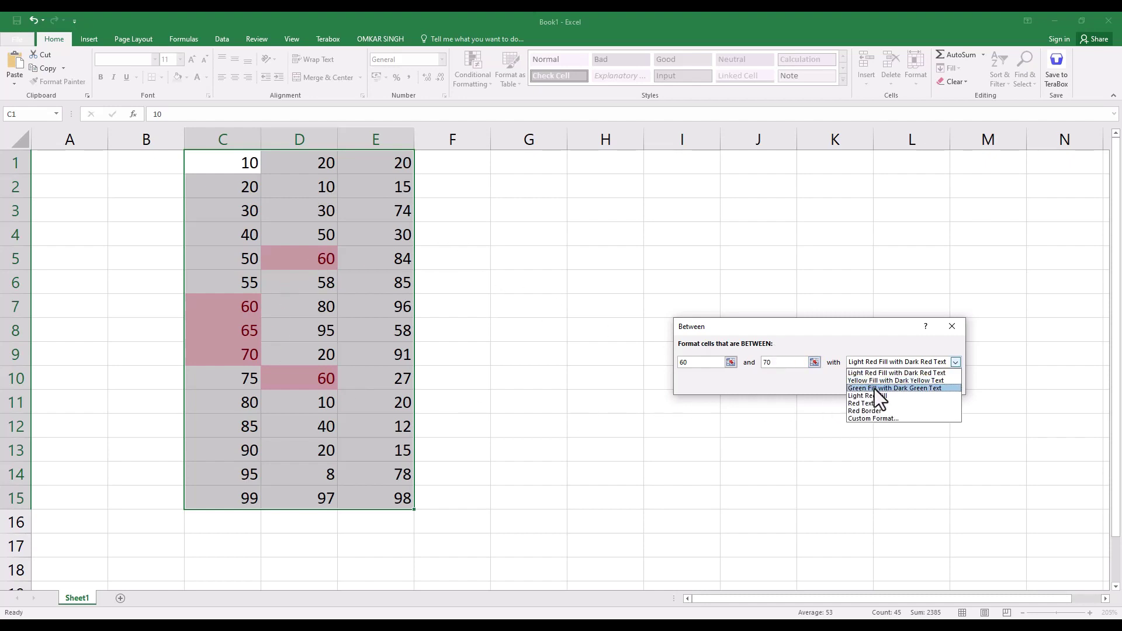
left_click(874, 388)
left_click(938, 384)
mouse_move(242, 166)
left_mouse_down()
mouse_move(372, 408)
mouse_move(386, 495)
left_mouse_up()
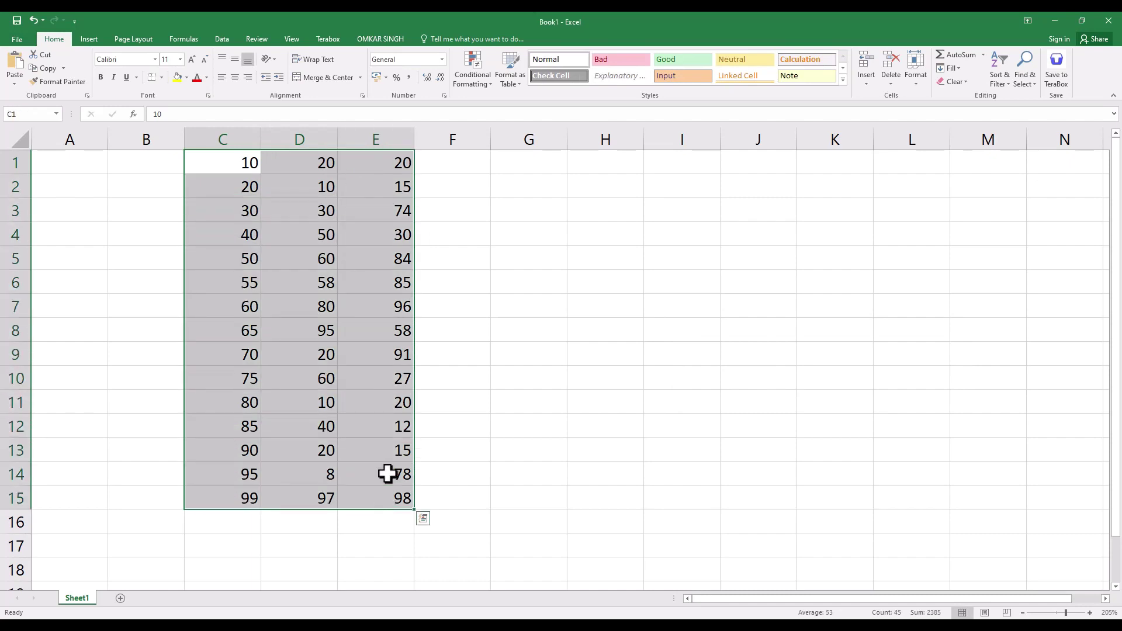
Create an Equal To rule, trying 8, 85 and 50, then apply 20 with light red fill and dark red text.
left_click(486, 84)
mouse_move(511, 103)
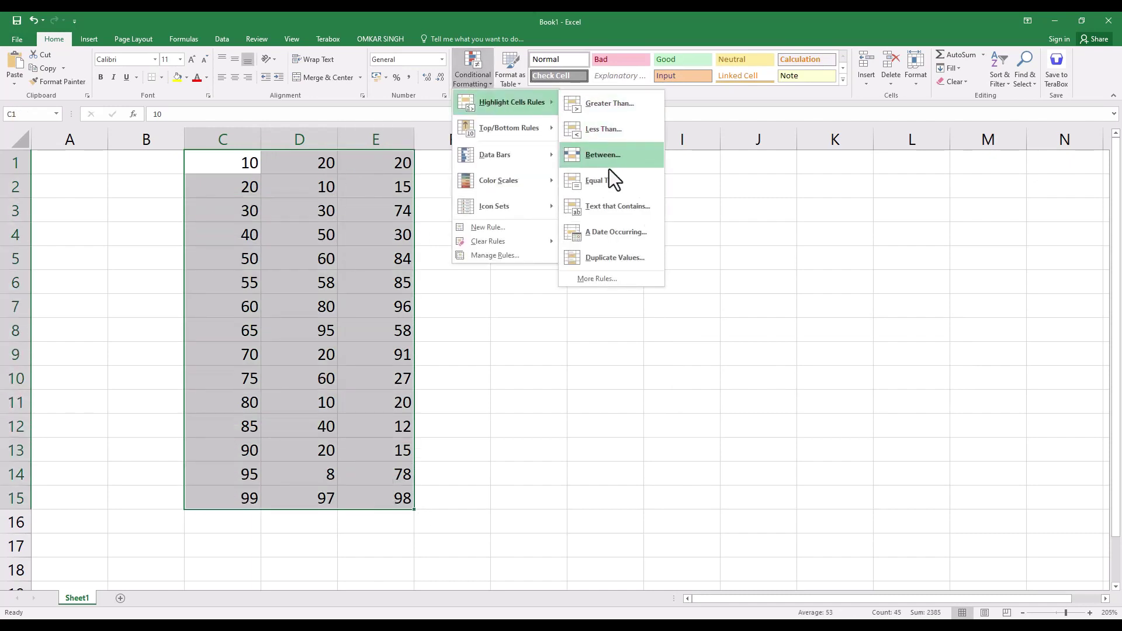
left_click(612, 182)
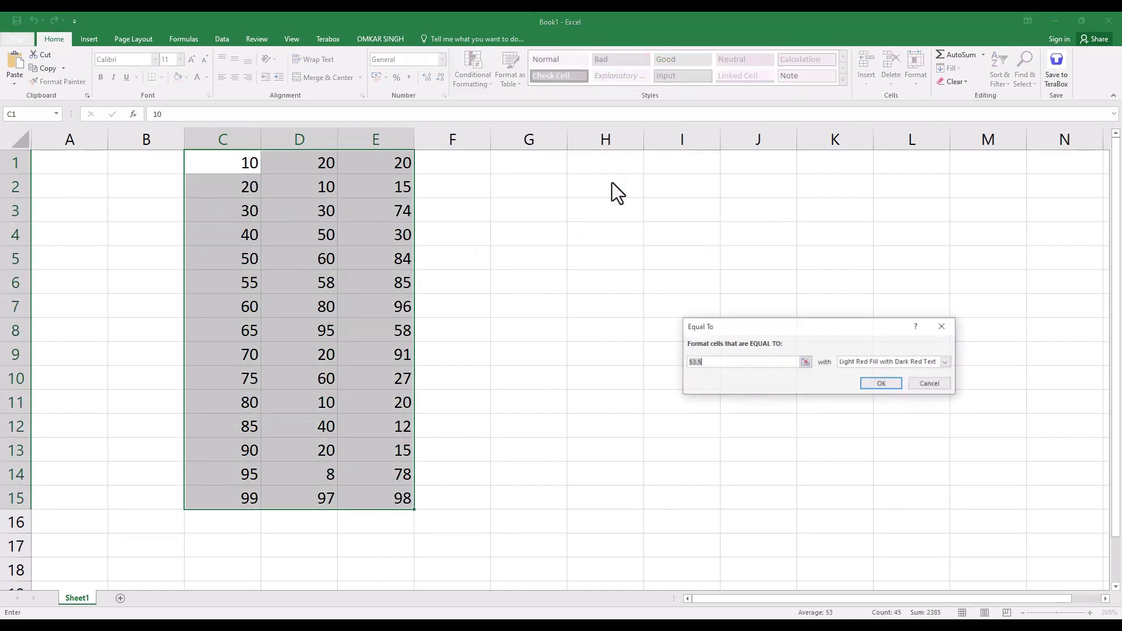
double_click(700, 362)
type("8")
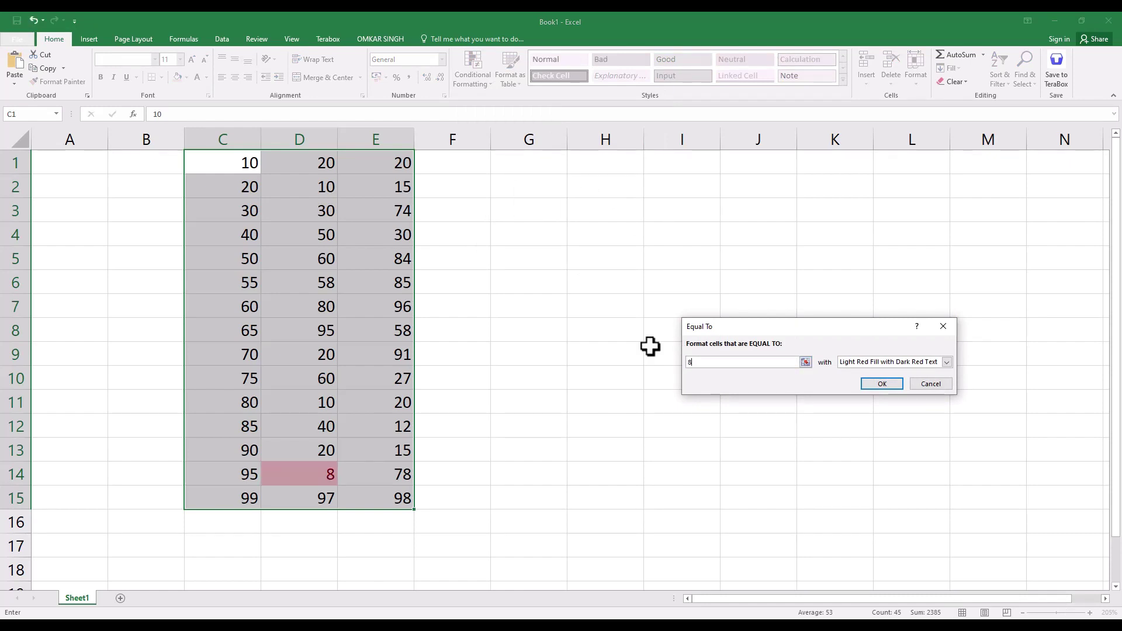
type("8")
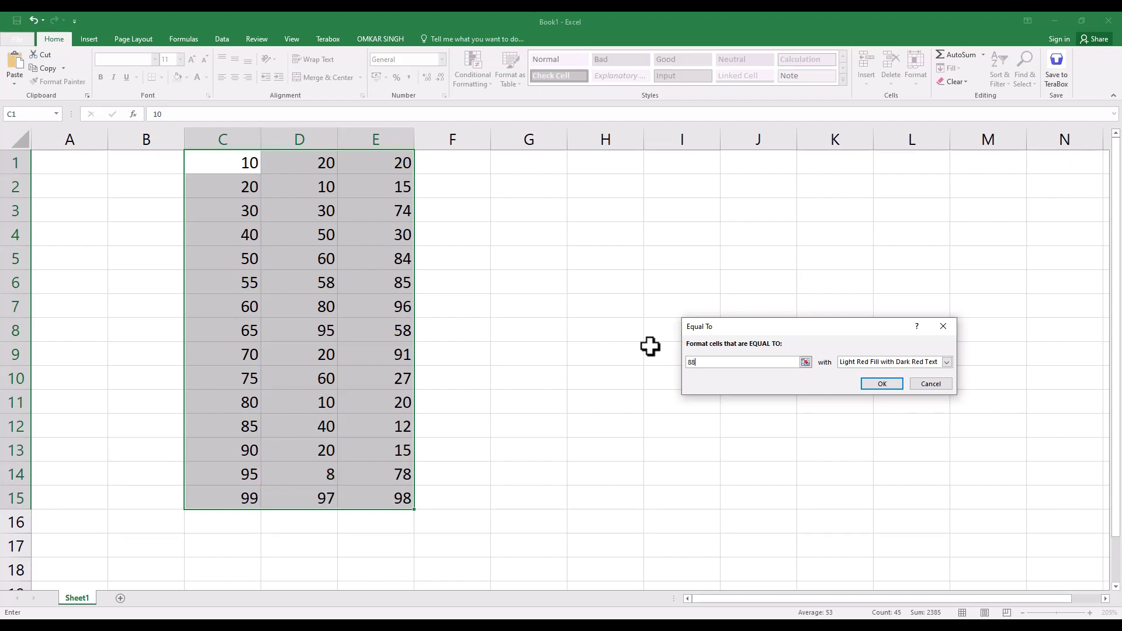
key("BackSpace")
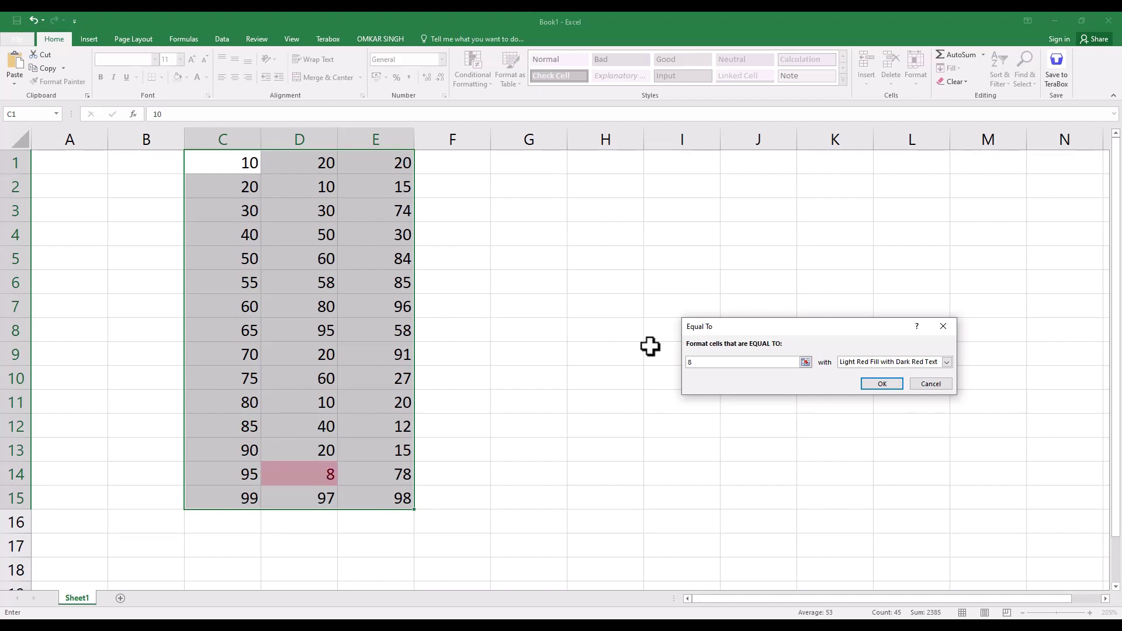
type("9")
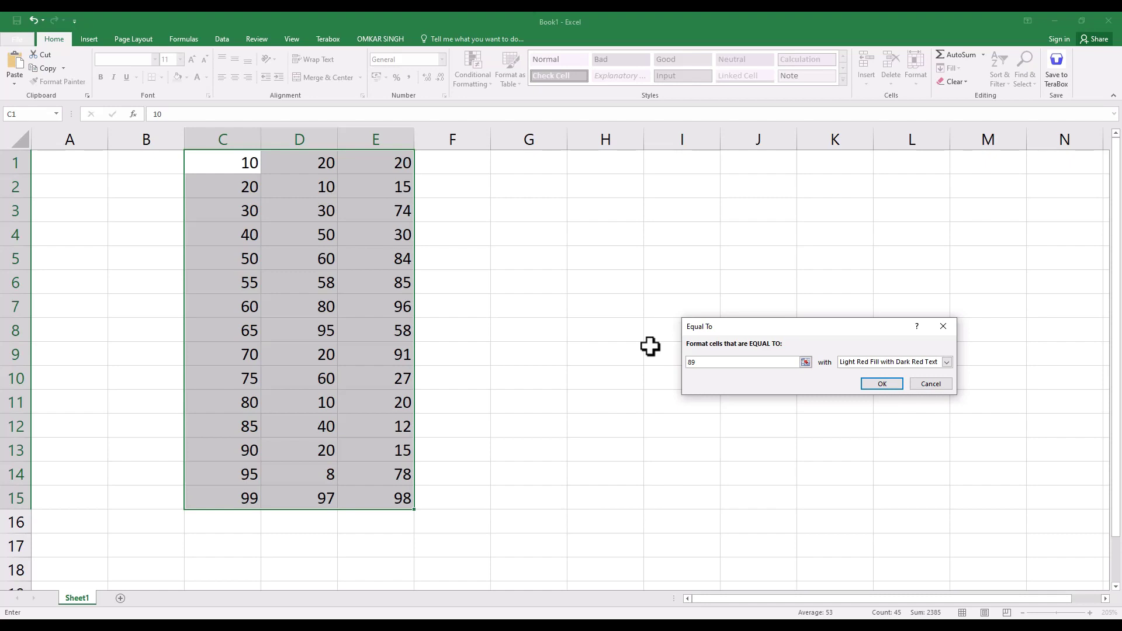
key("BackSpace")
key("BackSpace")
type("85")
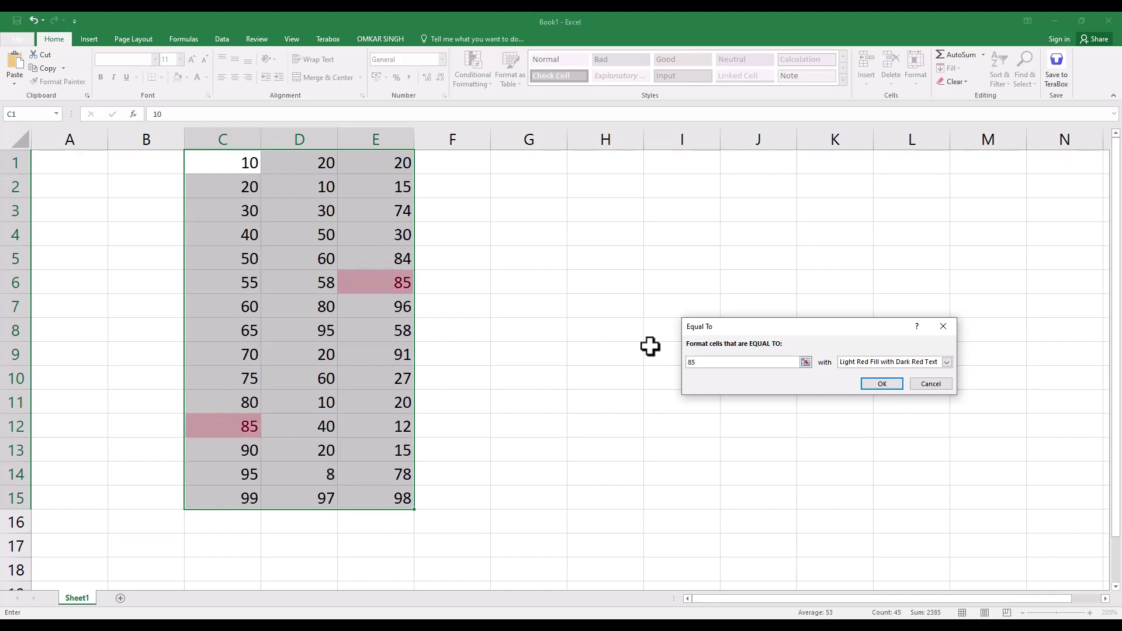
key("BackSpace")
key("BackSpace")
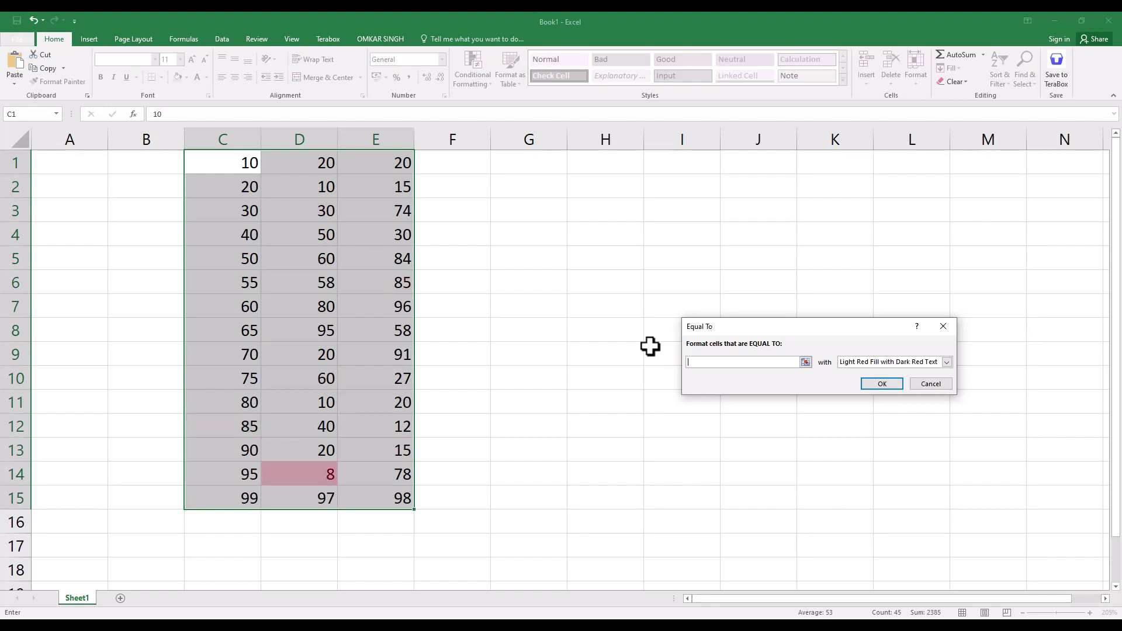
type("50")
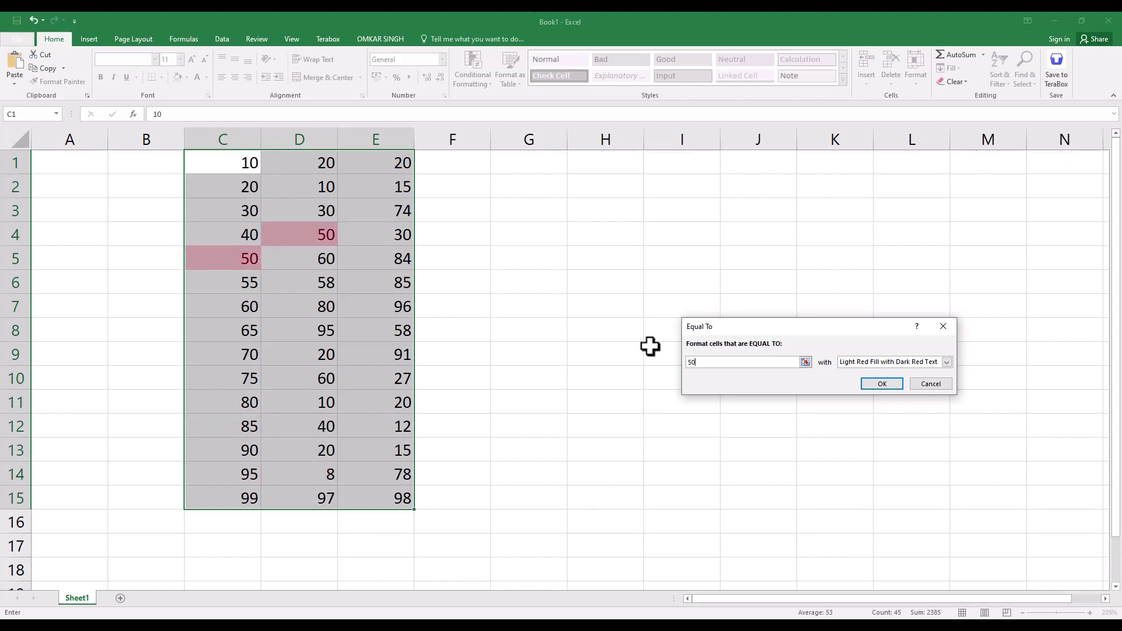
key("BackSpace")
key("BackSpace")
type("20")
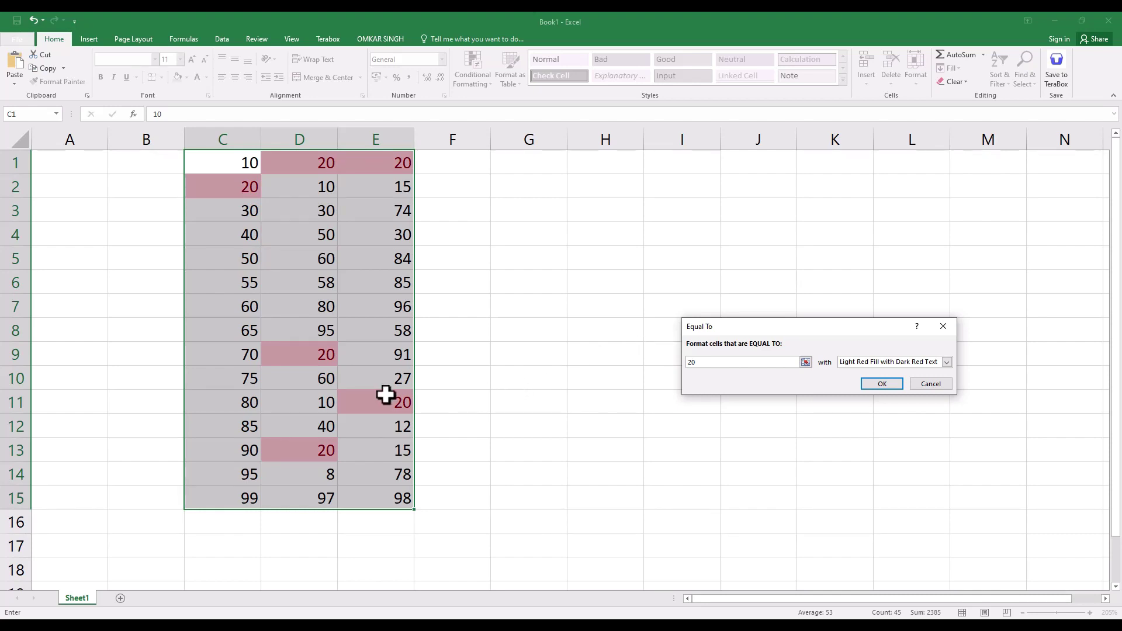
left_click(892, 382)
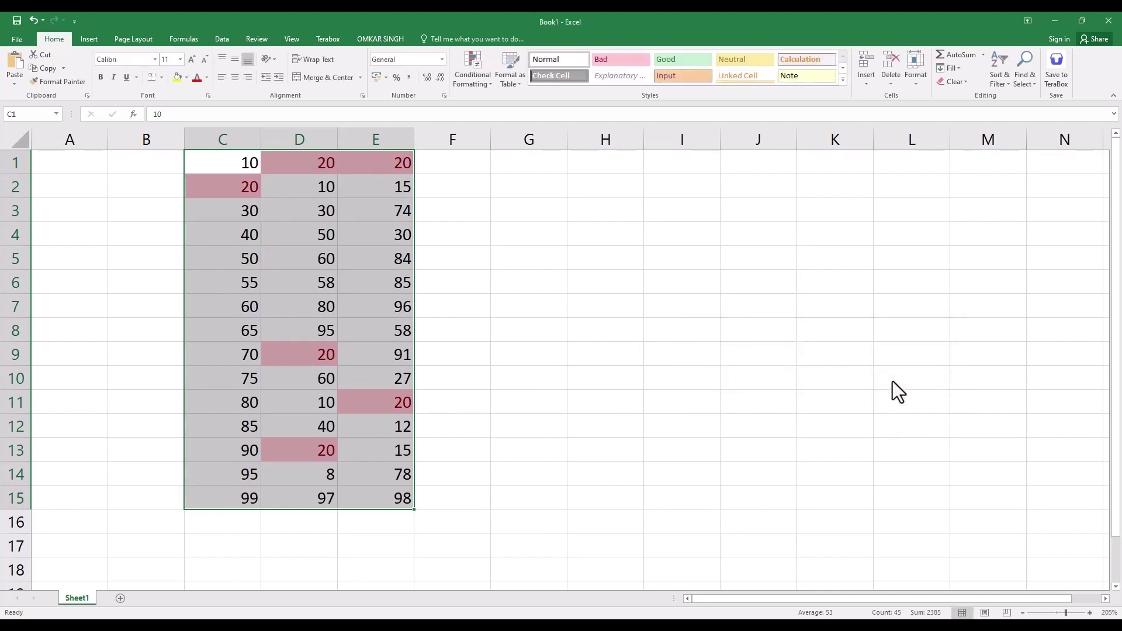
Clear rules from the entire sheet, then preview a Text That Contains rule for 10 and cancel it.
left_click(490, 82)
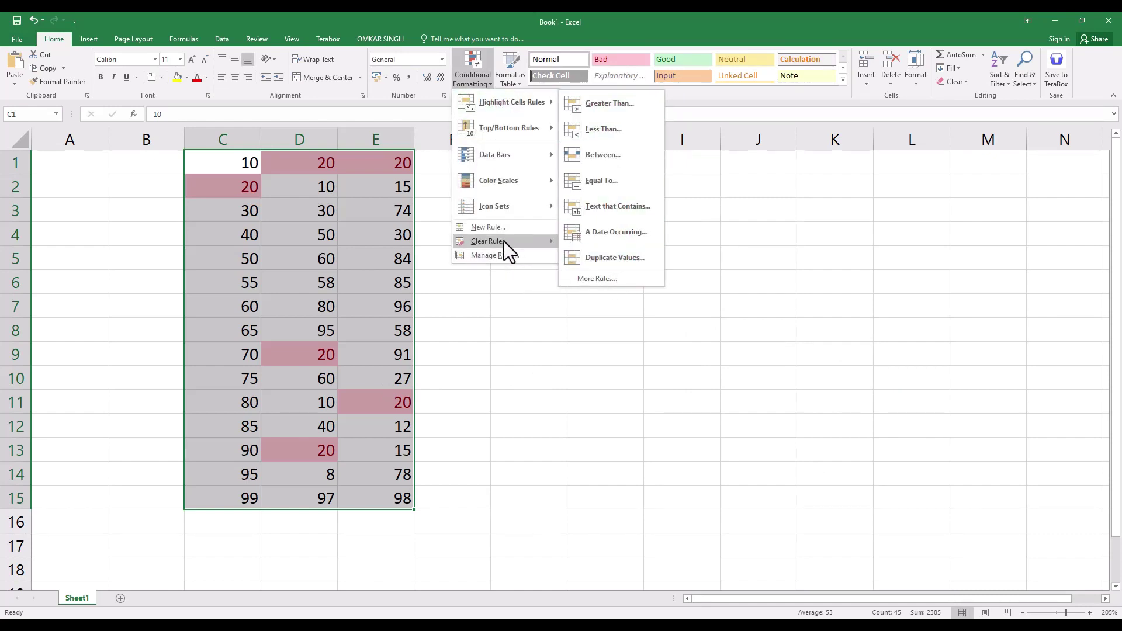
mouse_move(491, 241)
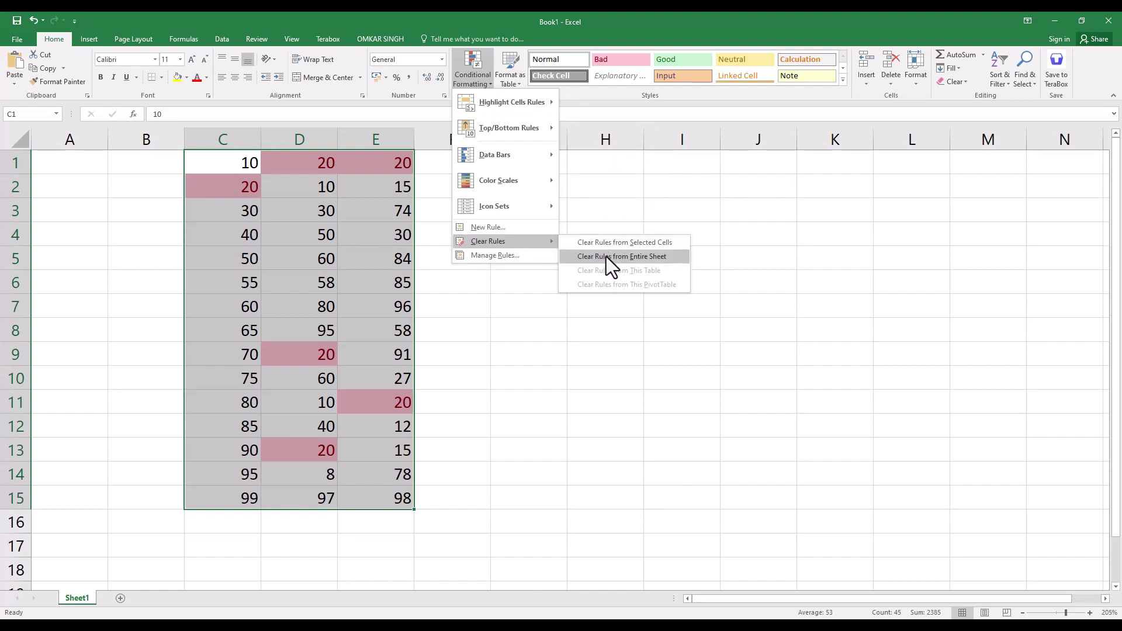
left_click(601, 247)
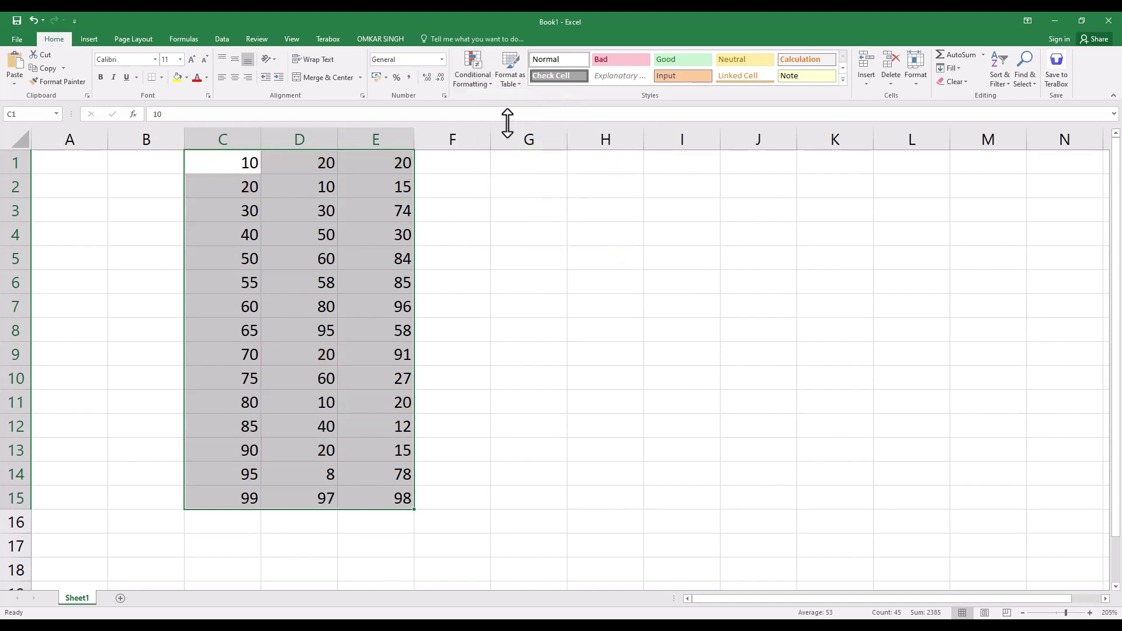
left_click(477, 77)
mouse_move(511, 101)
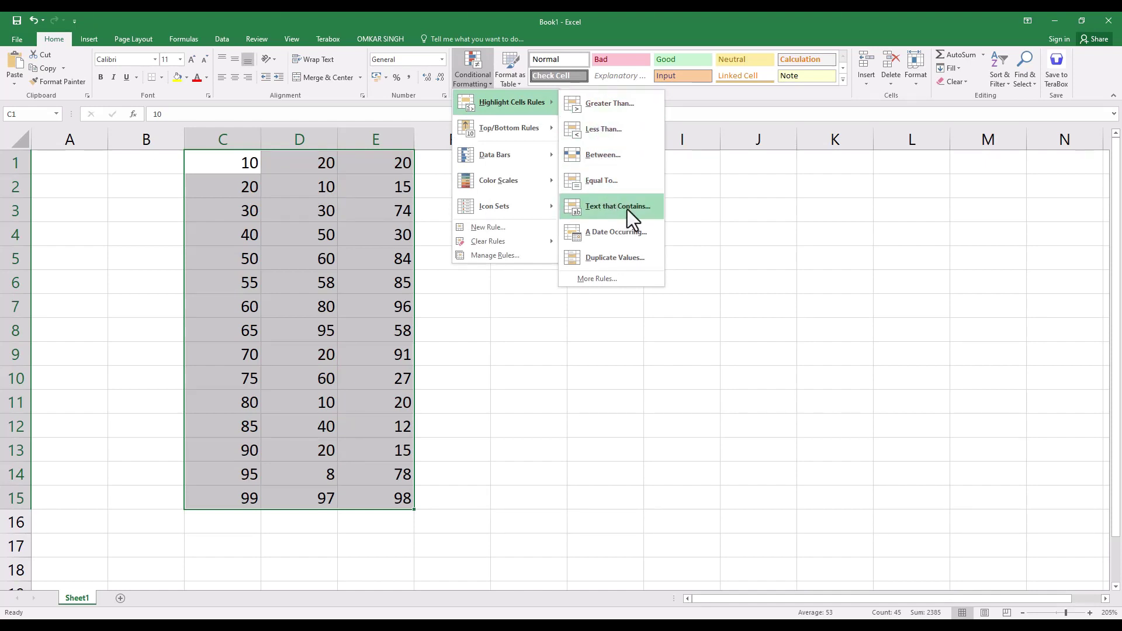
left_click(627, 210)
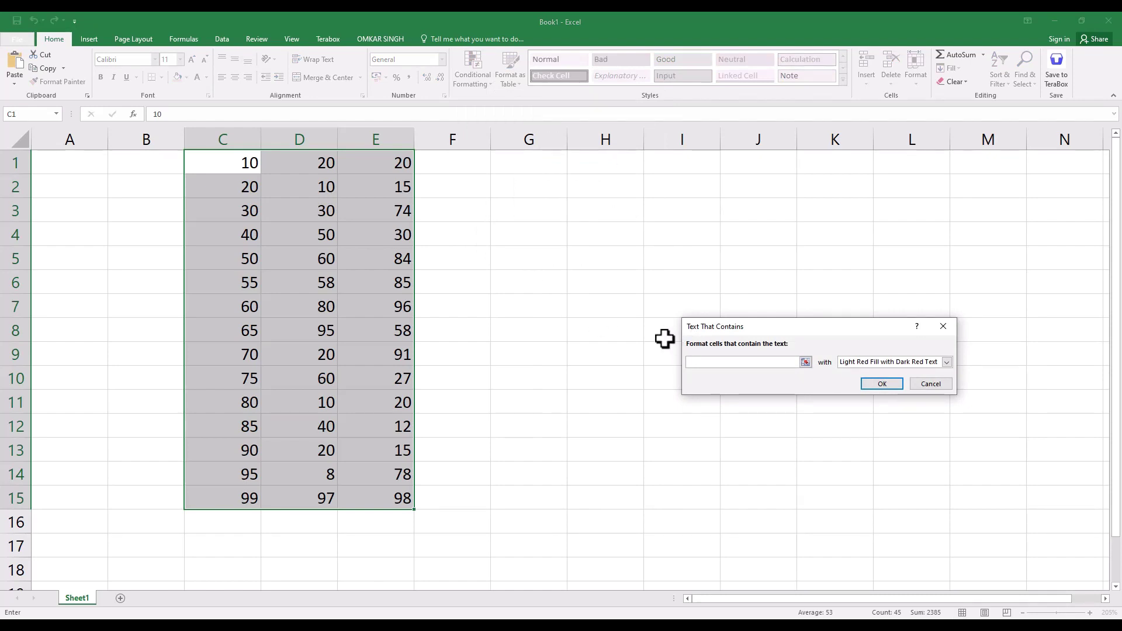
type("10")
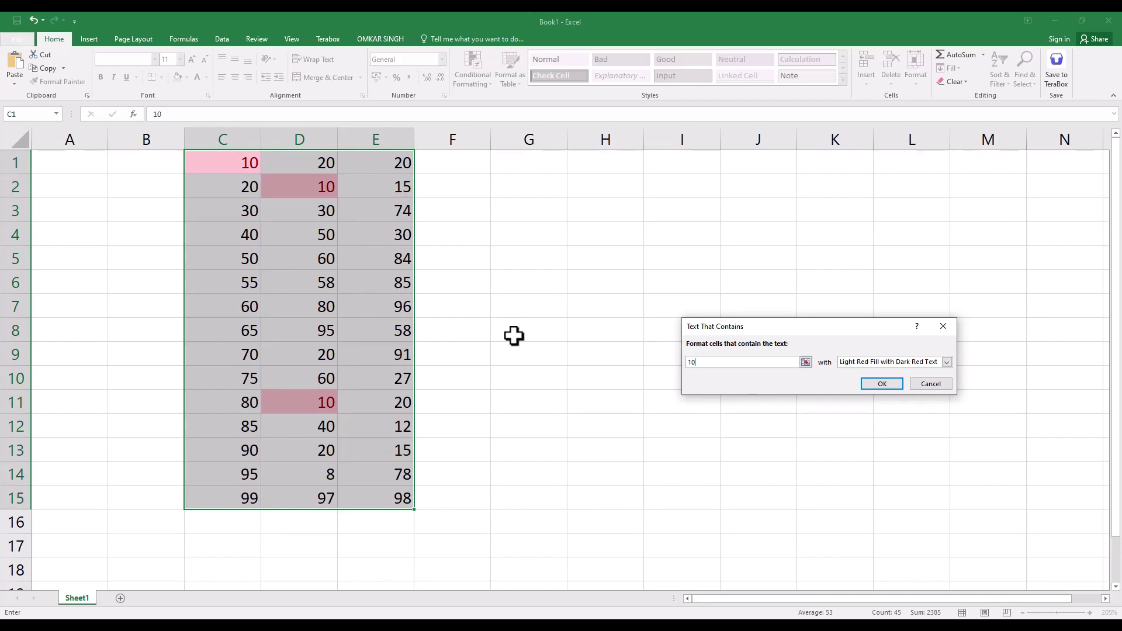
left_click(925, 384)
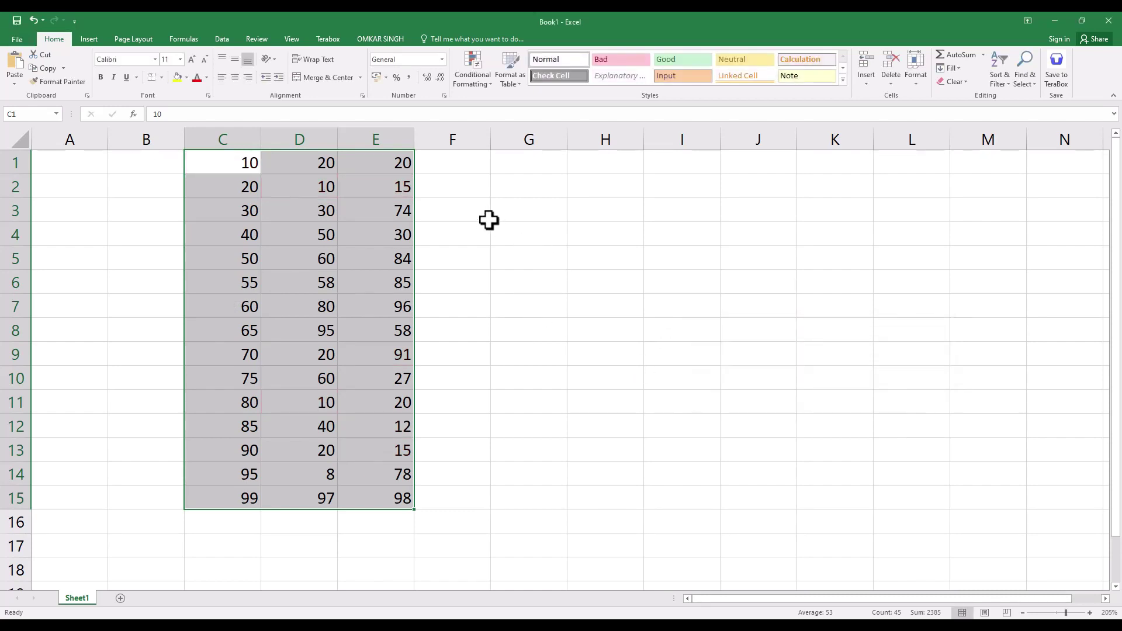
Type the sample names down F1:F9, widen column F and select the list.
left_click(456, 164)
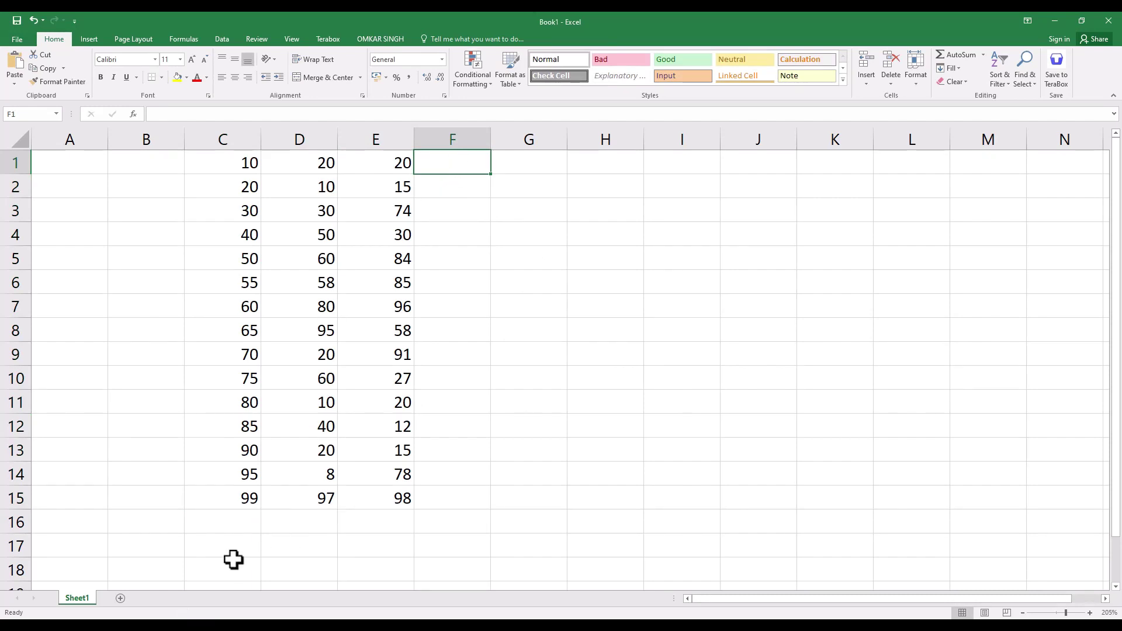
type("Ram")
key("Return")
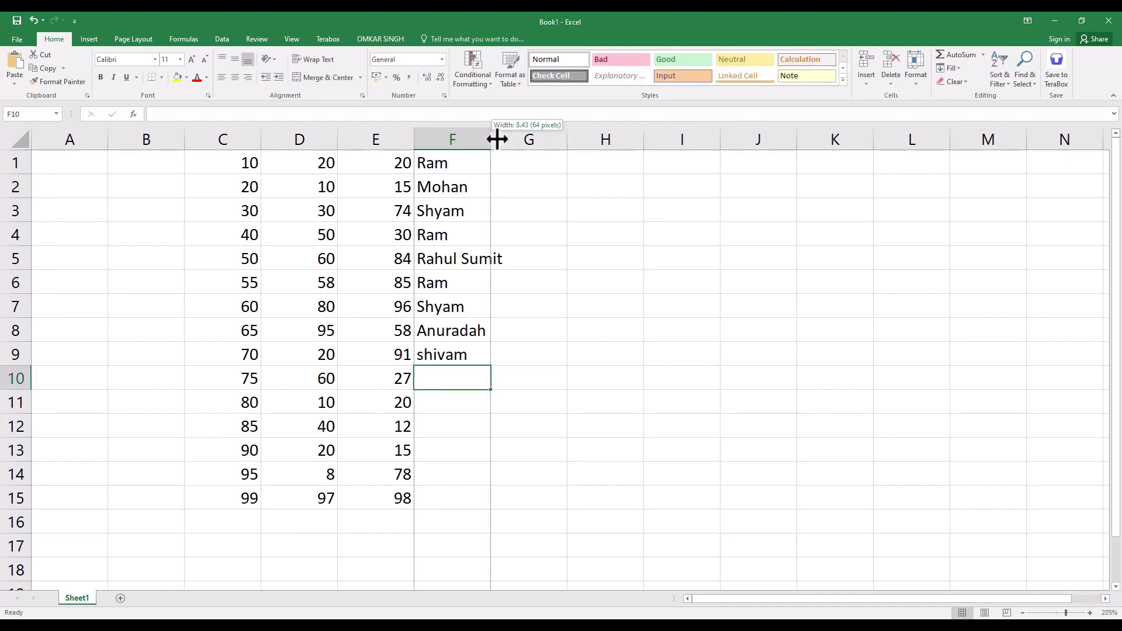
left_click_drag(492, 140, 559, 140)
mouse_move(450, 163)
left_mouse_down()
mouse_move(458, 330)
mouse_move(478, 355)
left_mouse_up()
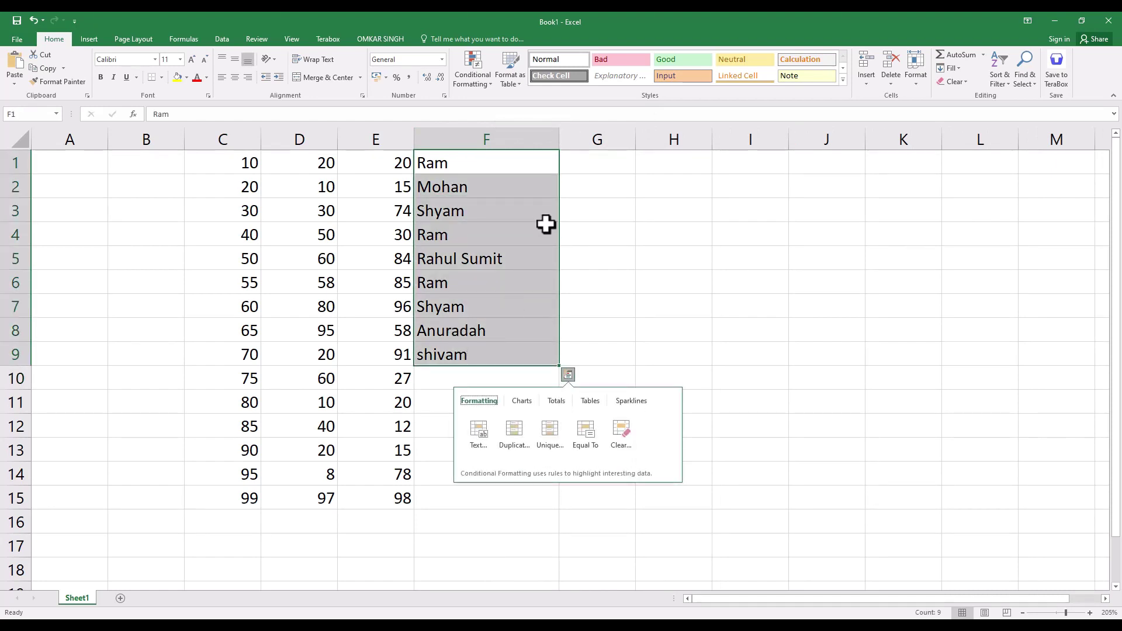
Cut the names from F1:F9 into G1:G9, narrow column F, widen column G and reselect G1:G9.
left_click(593, 169)
left_click_drag(455, 165, 470, 362)
key("ctrl+x")
left_click(584, 166)
key("ctrl+v")
left_click(742, 363)
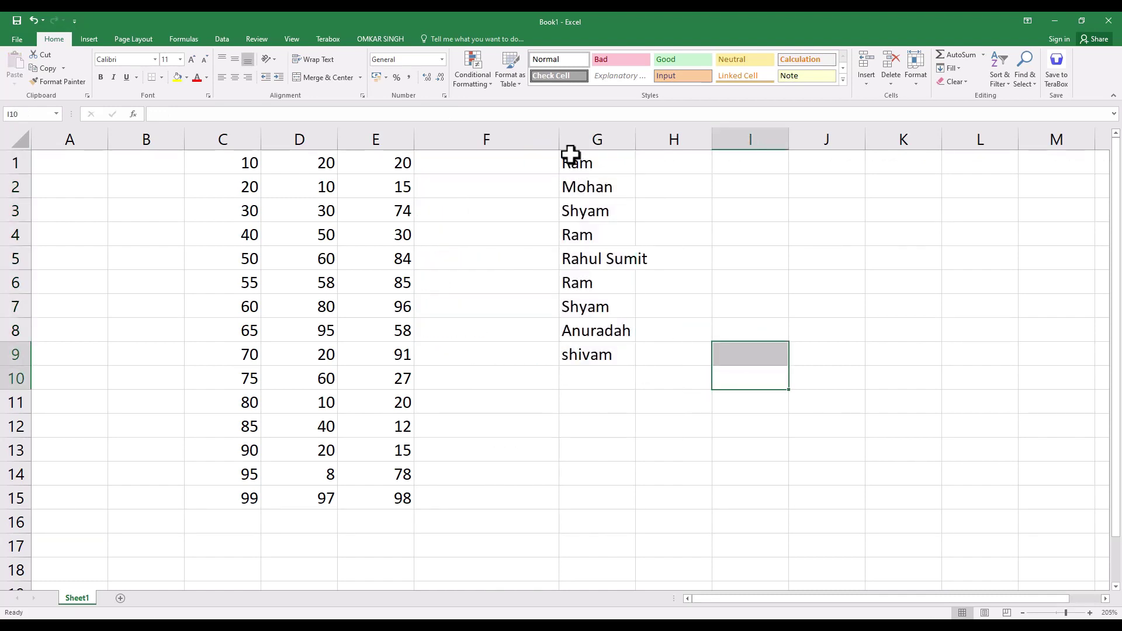
left_click_drag(559, 139, 464, 139)
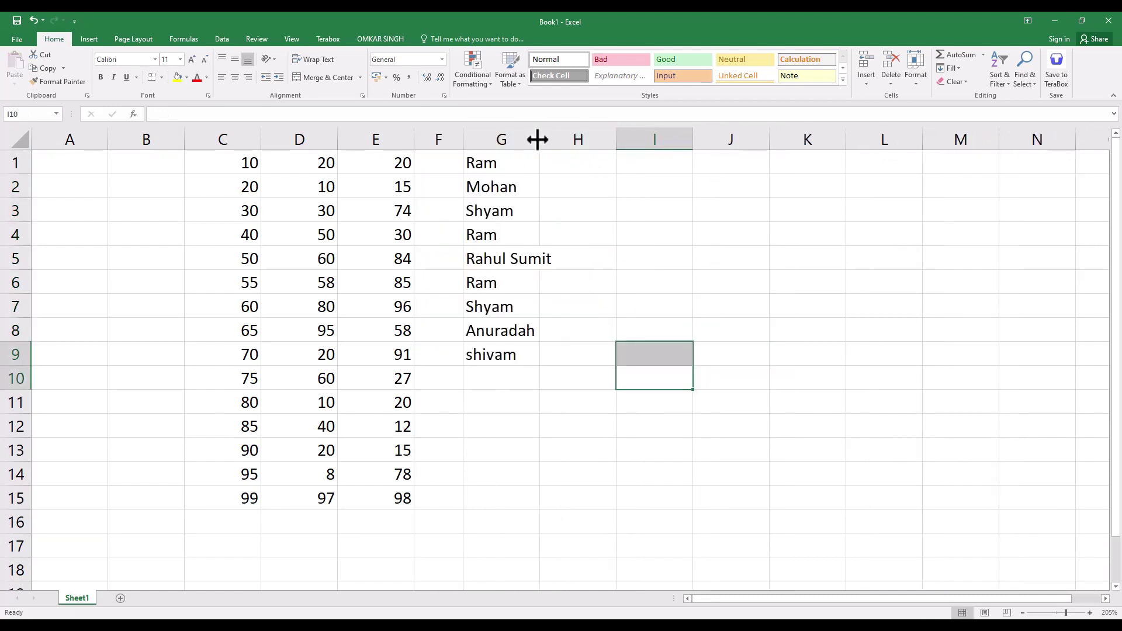
left_click_drag(539, 139, 584, 139)
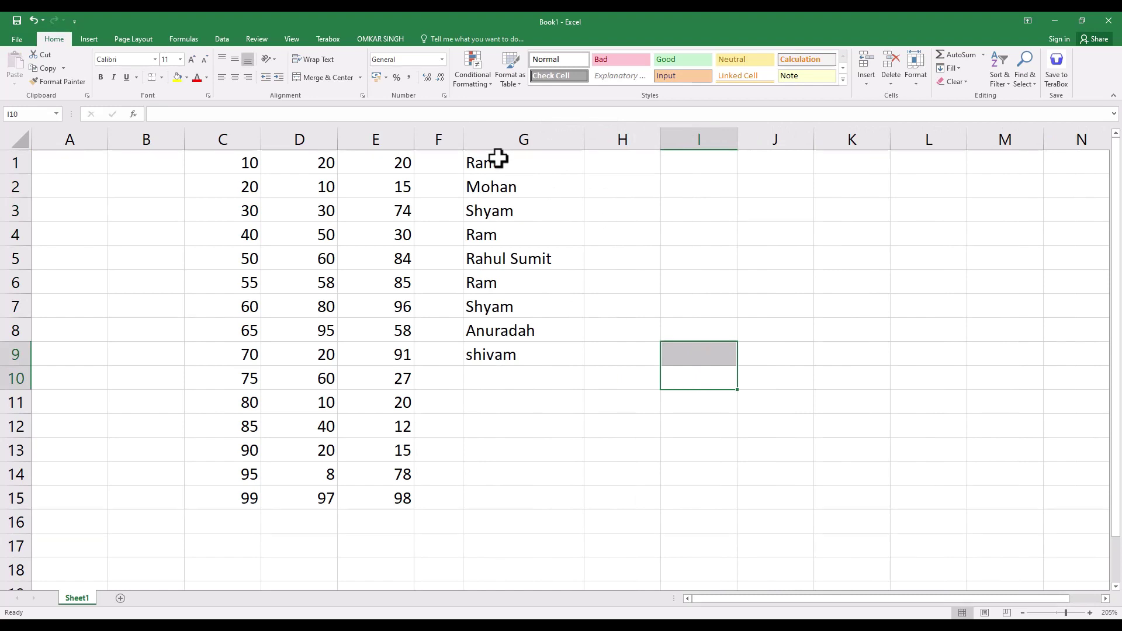
left_click_drag(495, 156, 497, 354)
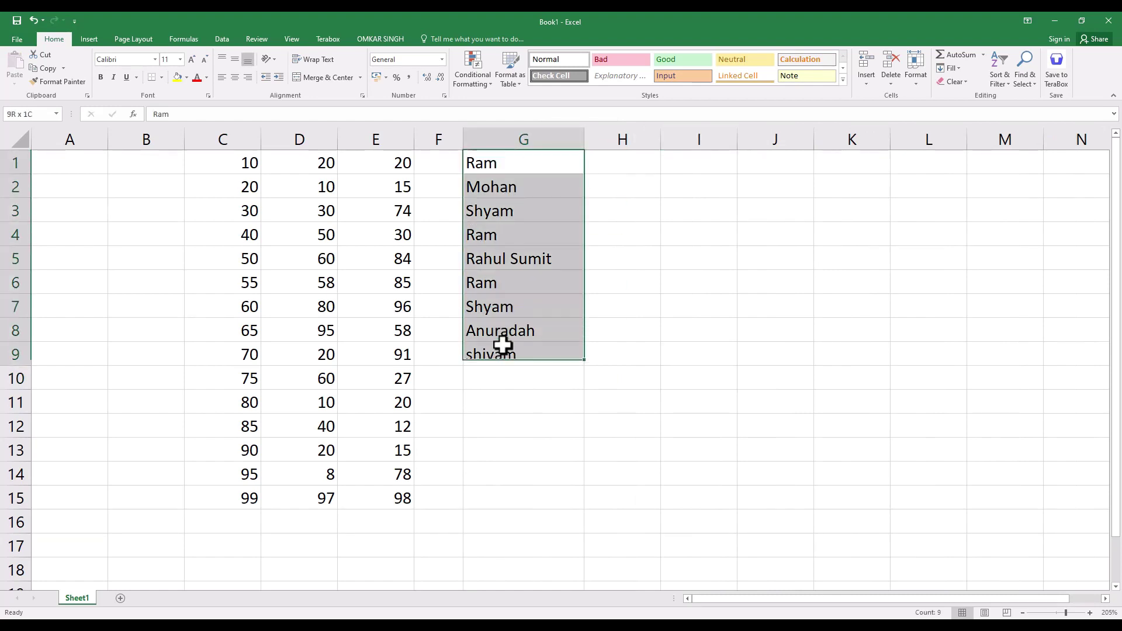
left_click(488, 83)
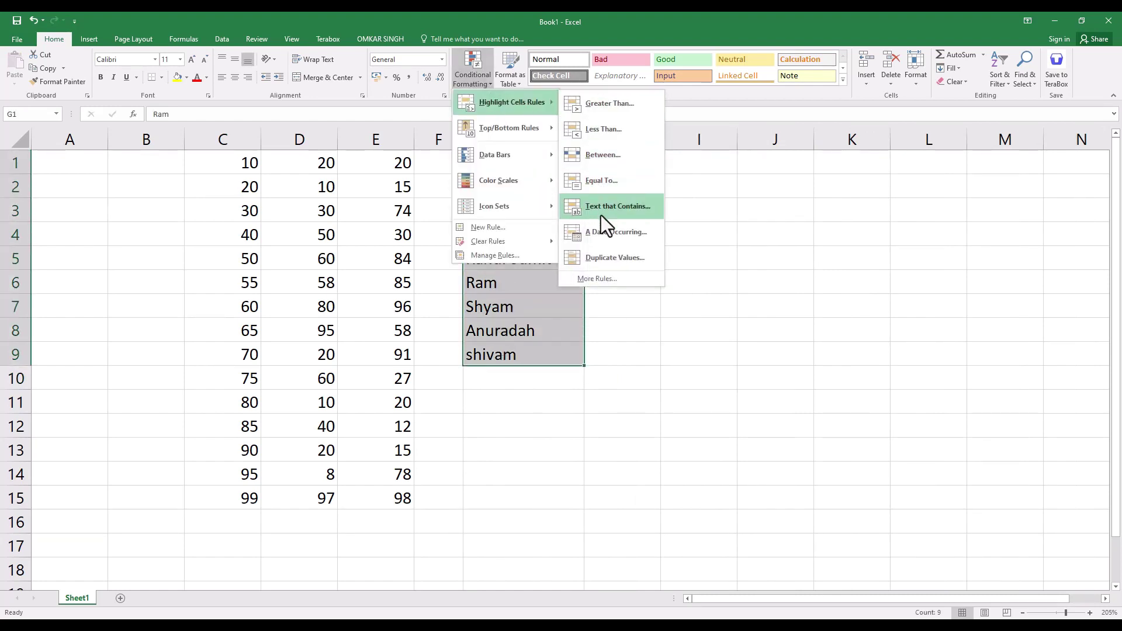
left_click(608, 207)
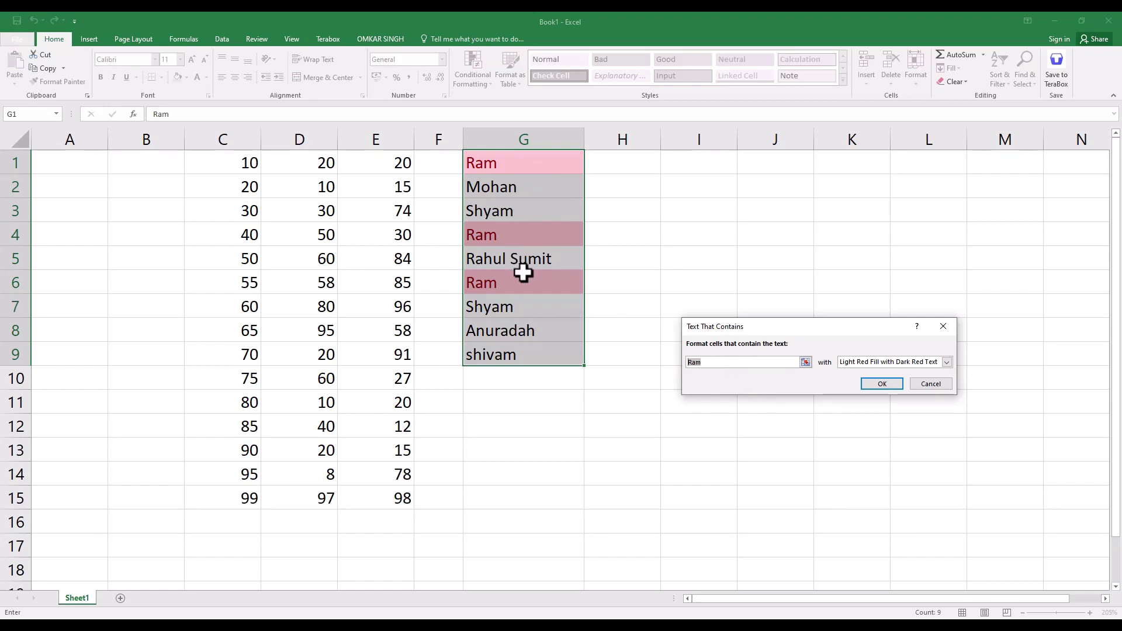
type("shyam")
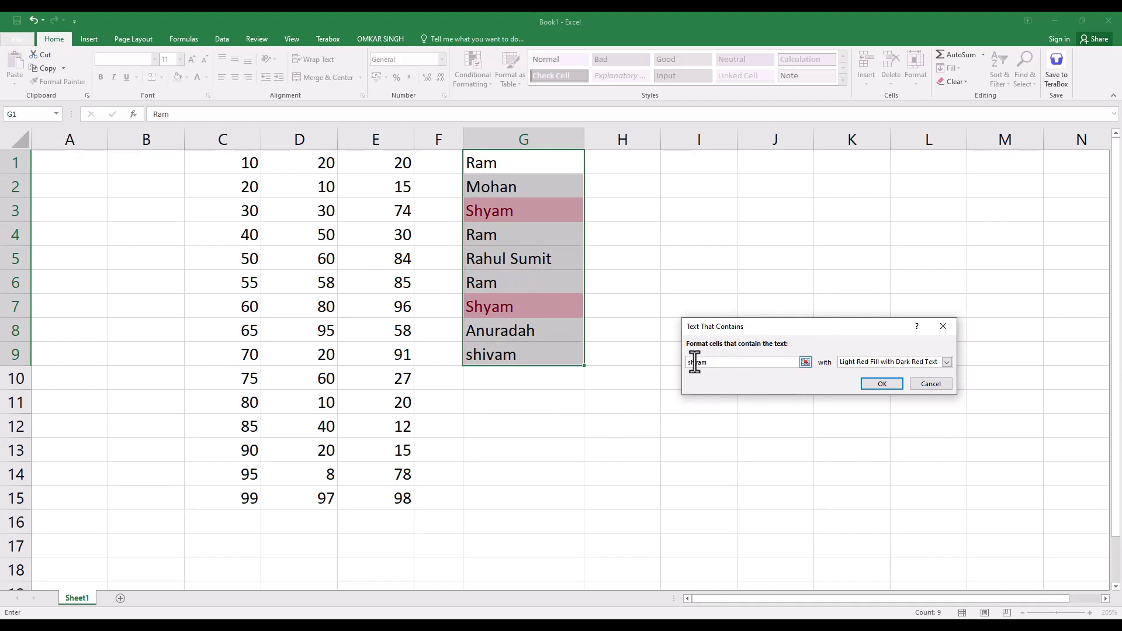
left_click(928, 385)
left_click(473, 69)
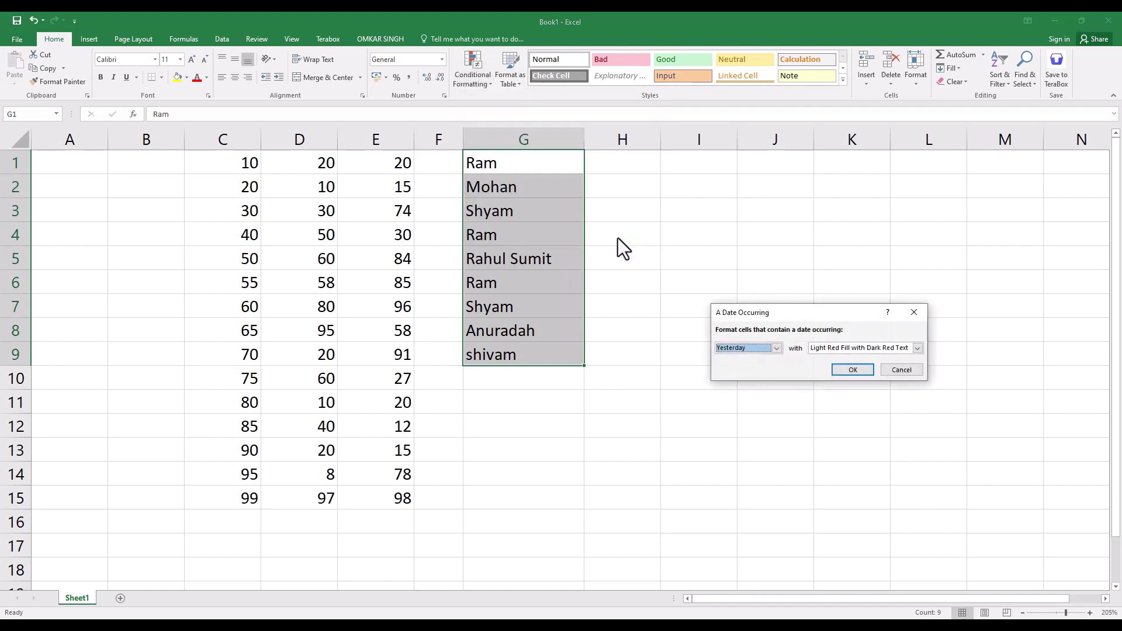
left_click(902, 370)
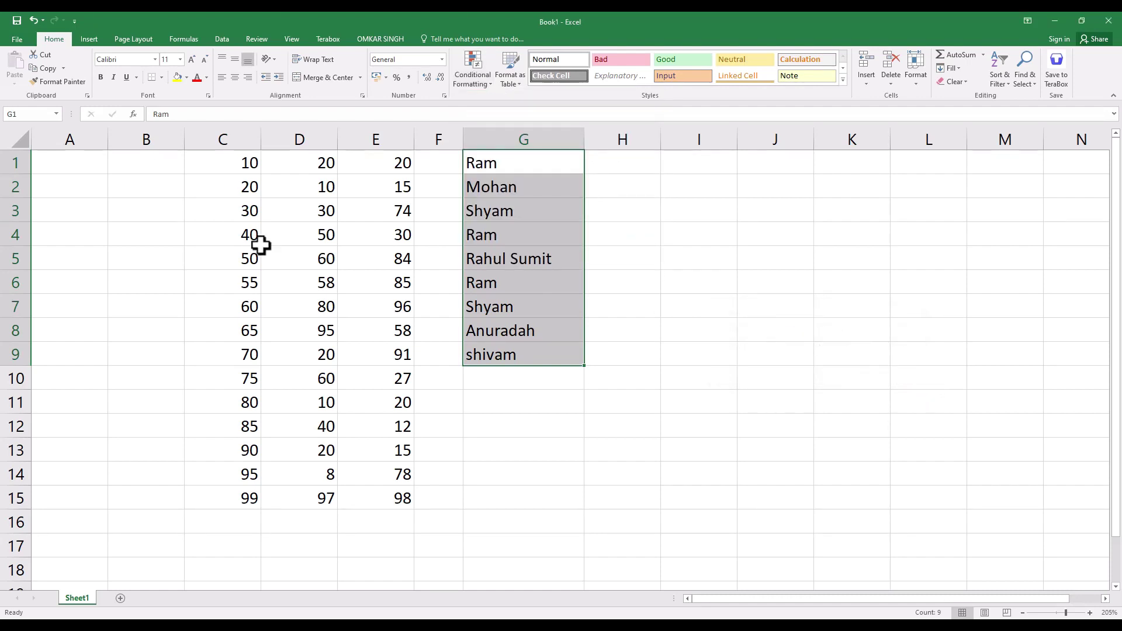
Widen column B and enter the date 09-05-2024 in B1.
left_click(140, 168)
left_click_drag(184, 137, 264, 137)
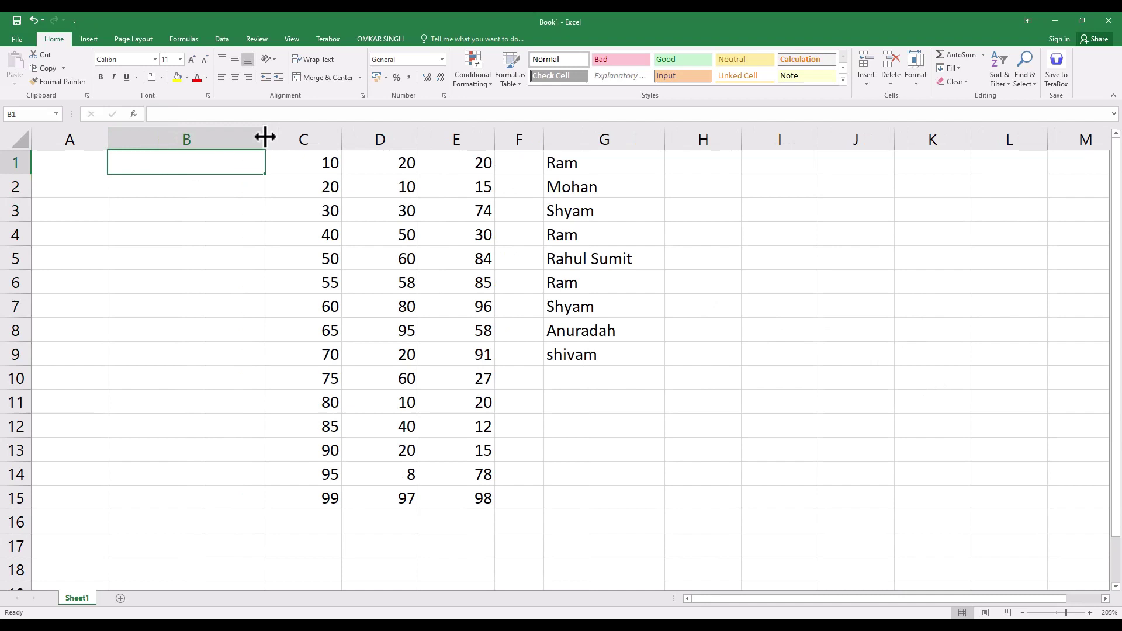
type("09-05-2024")
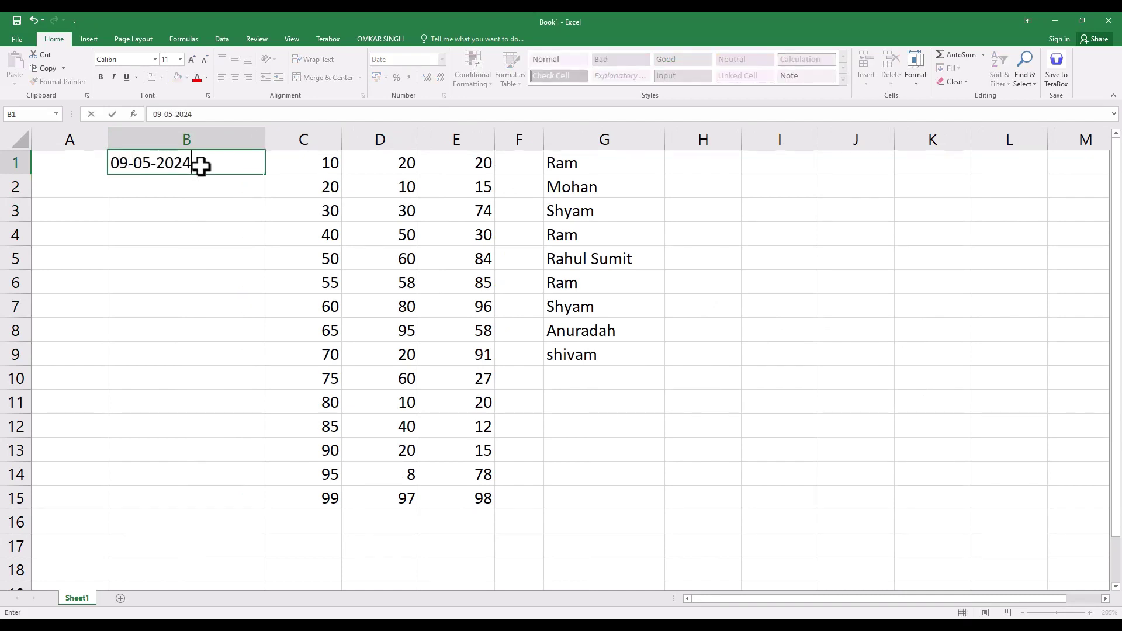
key("Return")
Fill consecutive dates down to B15 (09–23 May 2024) and select them.
left_click(224, 168)
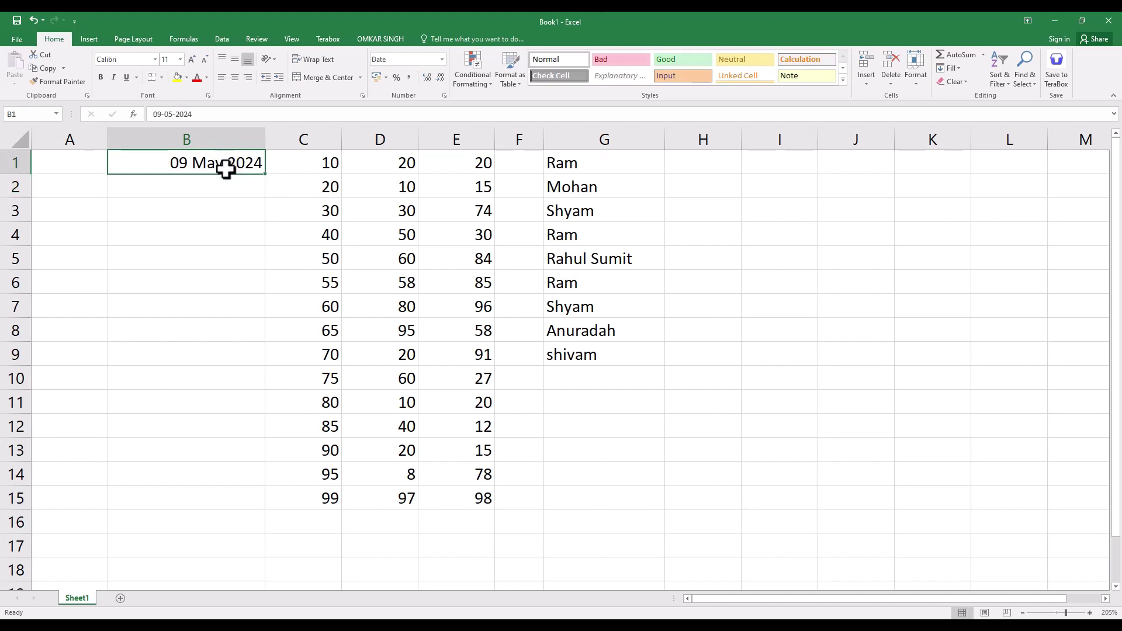
left_click_drag(265, 175, 273, 503)
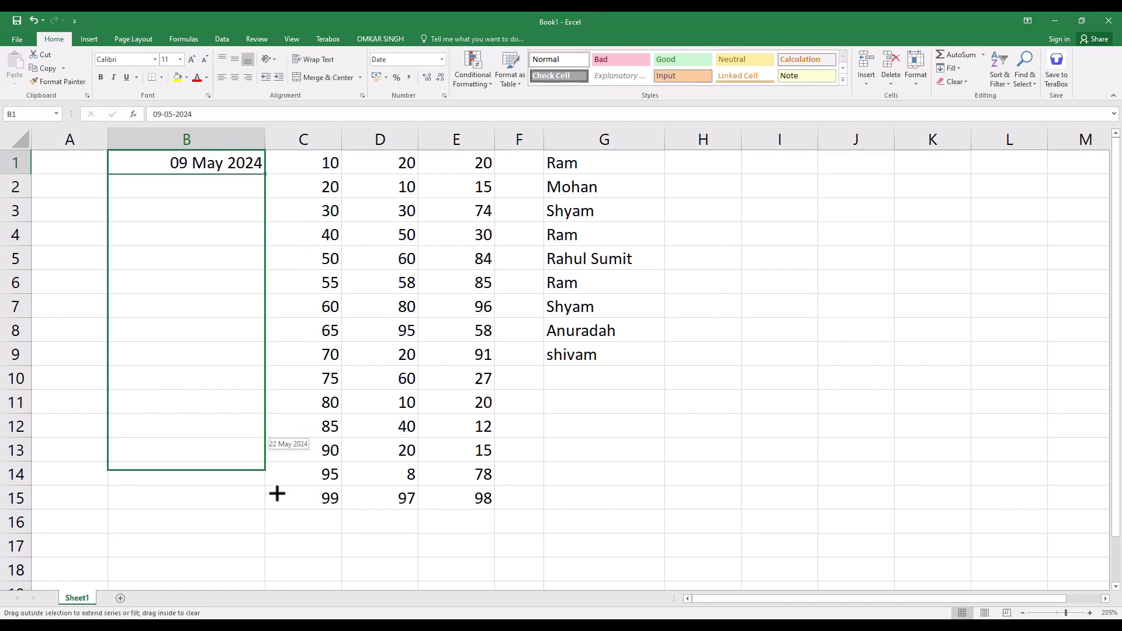
left_click(202, 161)
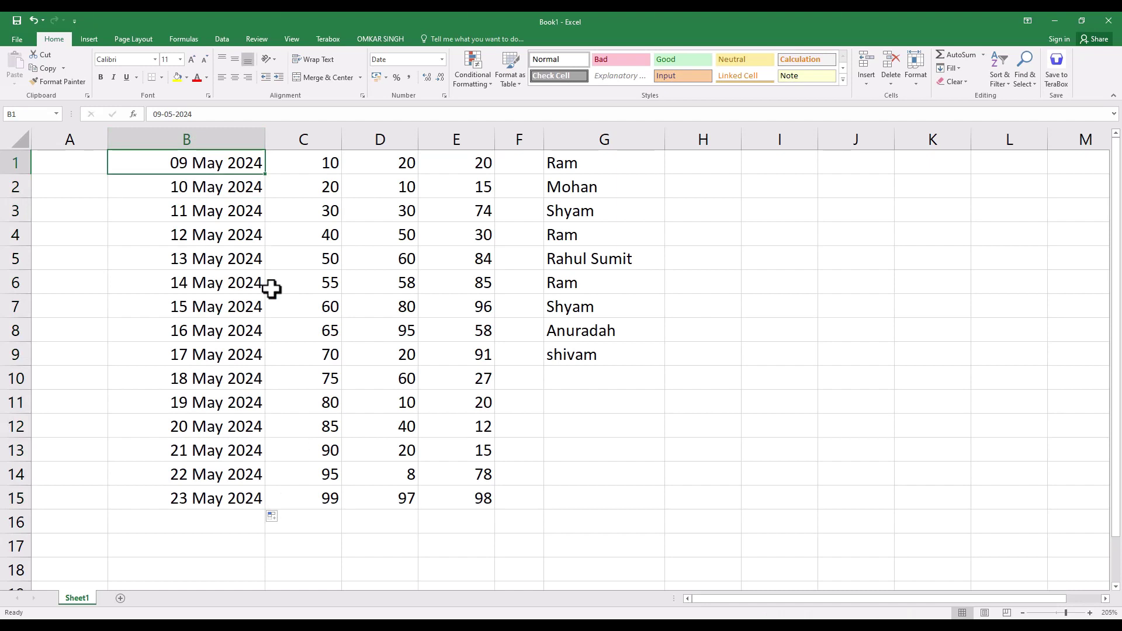
left_click(191, 186)
left_click_drag(221, 161, 213, 496)
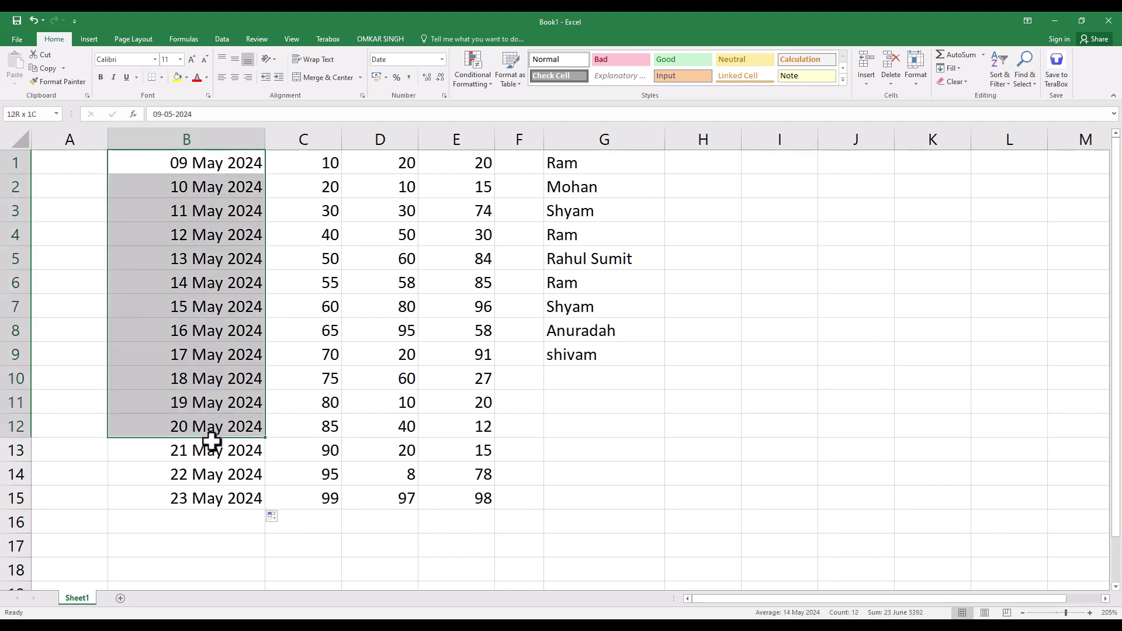
Preview the A Date Occurring highlight rule on the dates, then cancel it.
left_click(491, 84)
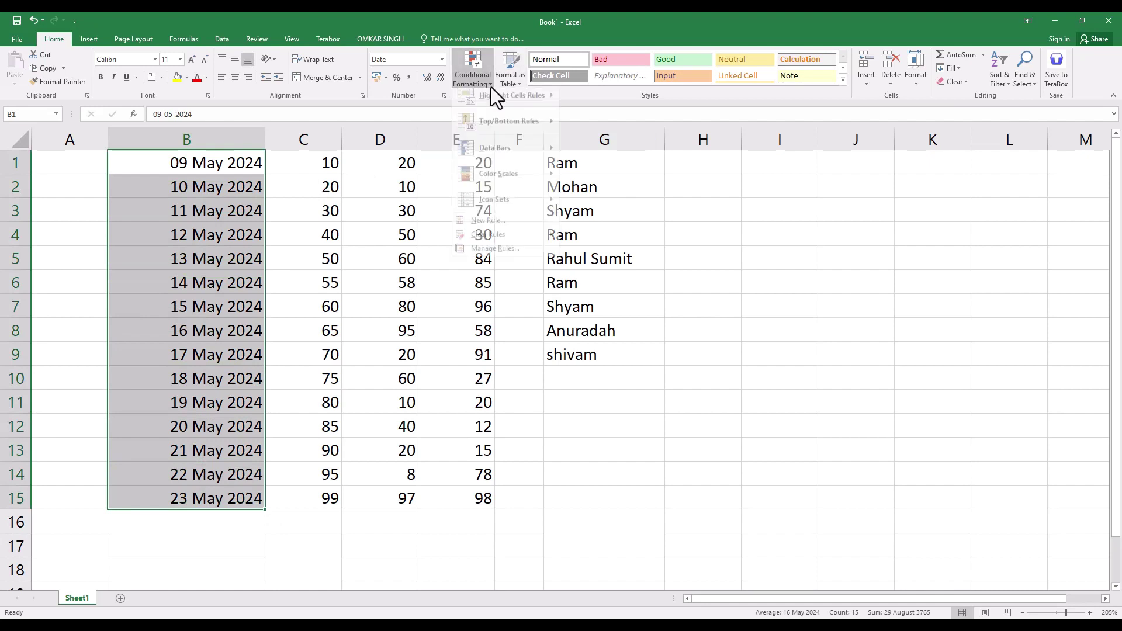
mouse_move(511, 103)
left_click(599, 235)
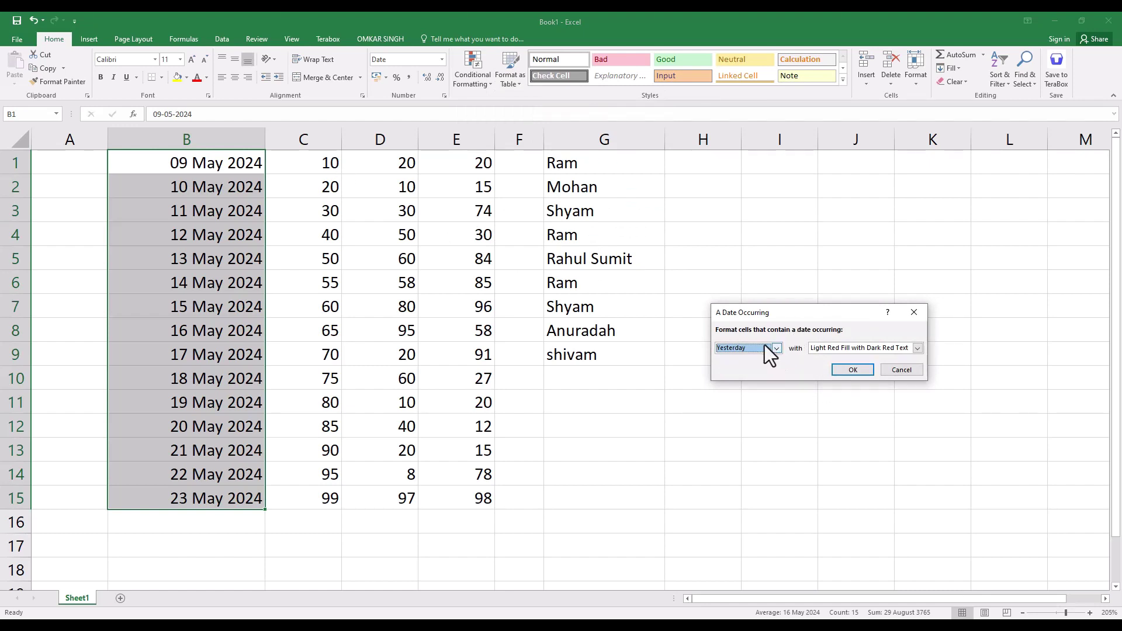
left_click(915, 370)
Change the first date in B1 to 8-5-2024.
left_click(252, 165)
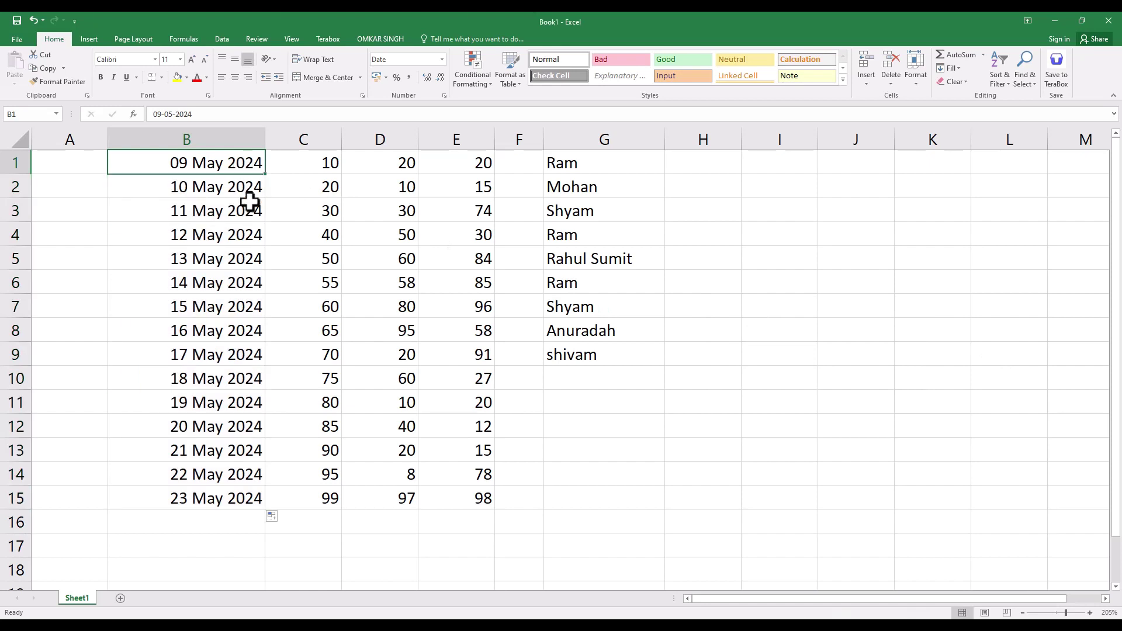
left_click_drag(238, 164, 233, 494)
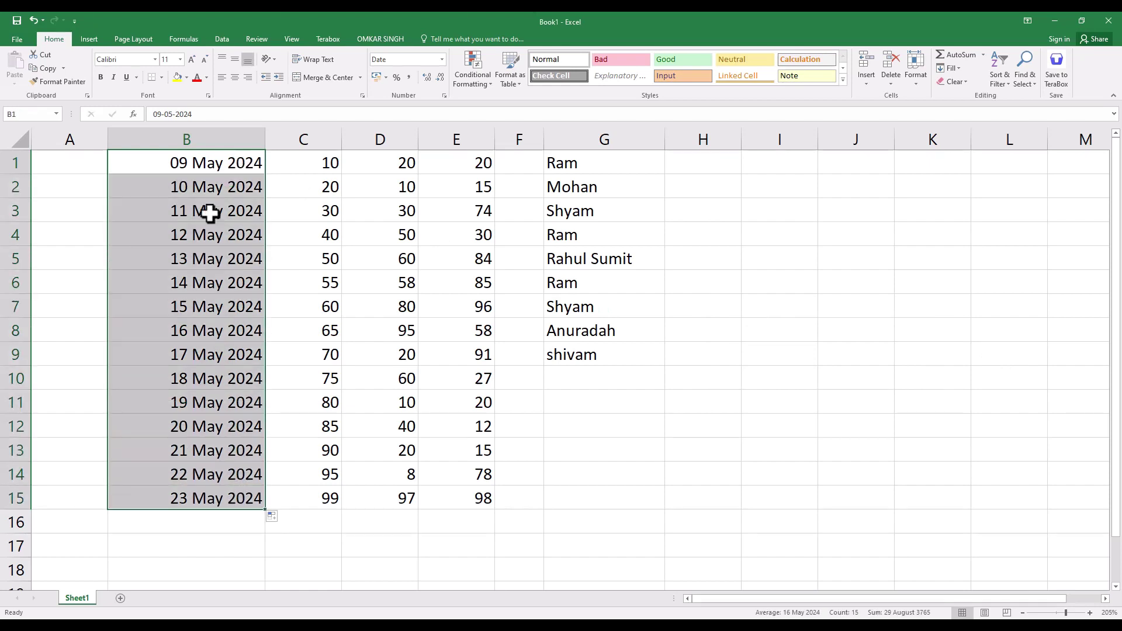
left_click(178, 163)
double_click(186, 164)
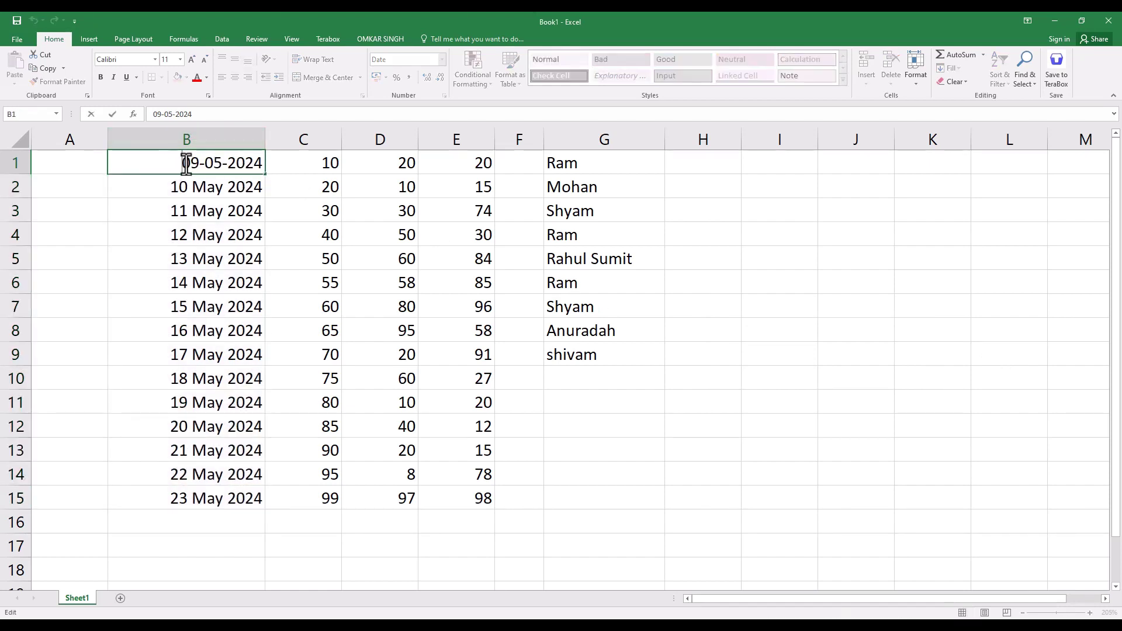
type("8-5-2024")
key("Return")
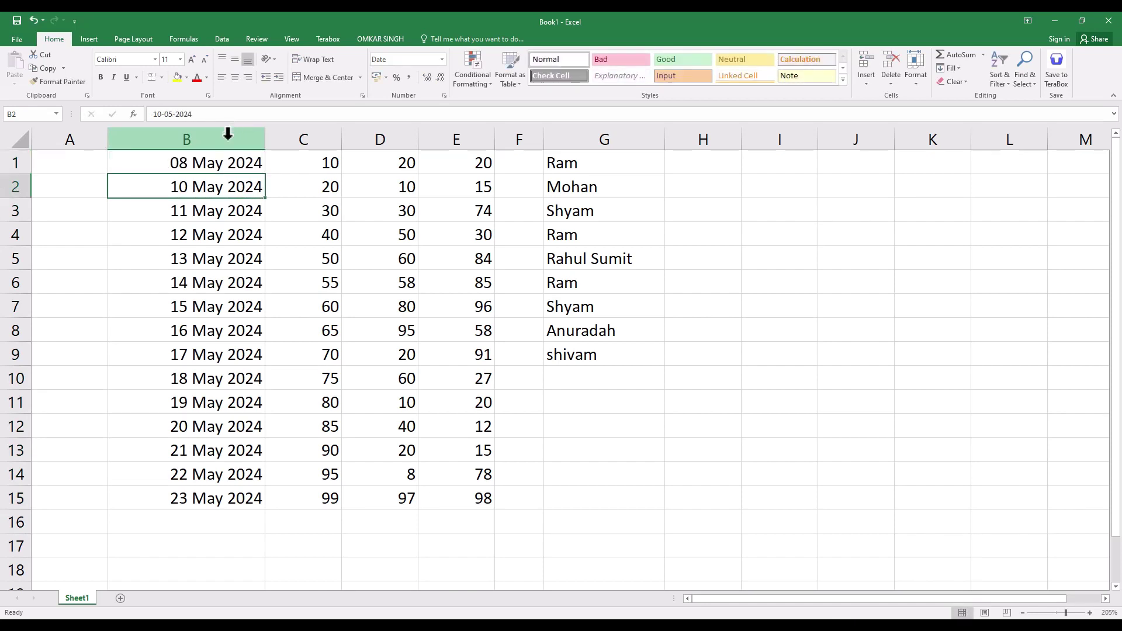
Refill the series down to B15 so dates run 08–22 May 2024, and select them.
left_click(234, 164)
left_click_drag(265, 174, 270, 501)
left_click(225, 190)
left_click_drag(233, 168, 240, 497)
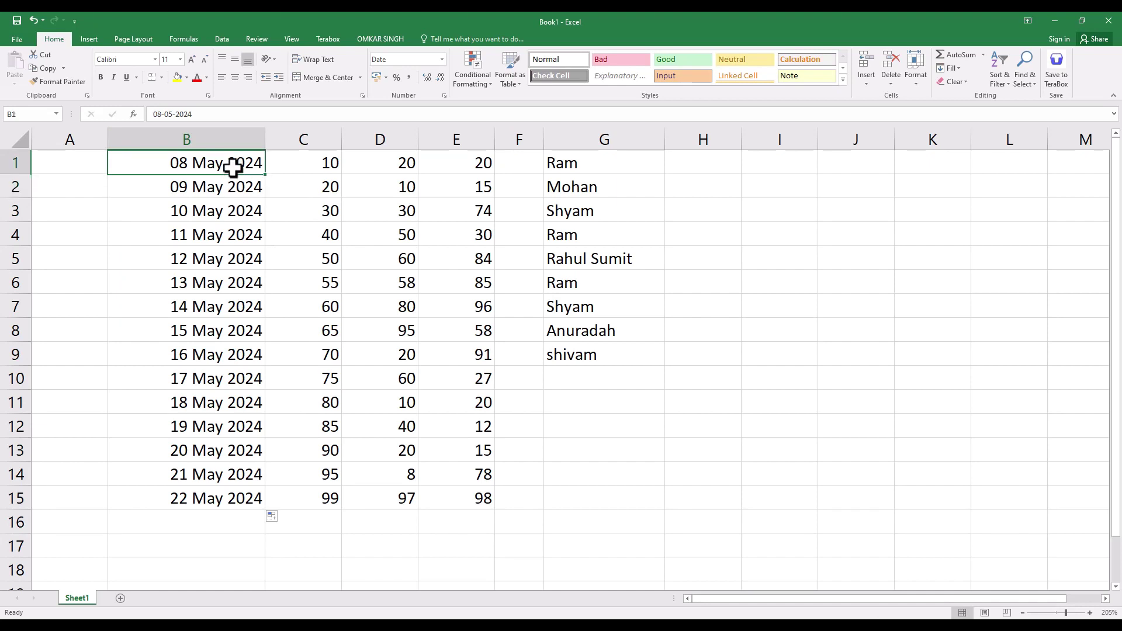
left_click(490, 81)
mouse_move(511, 103)
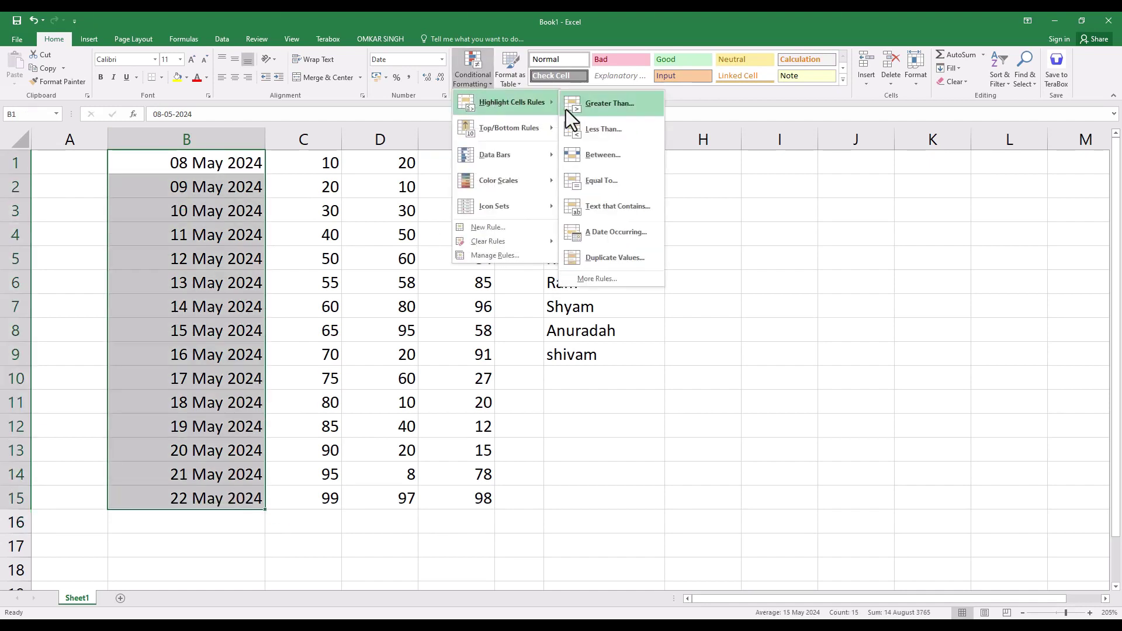
left_click(602, 236)
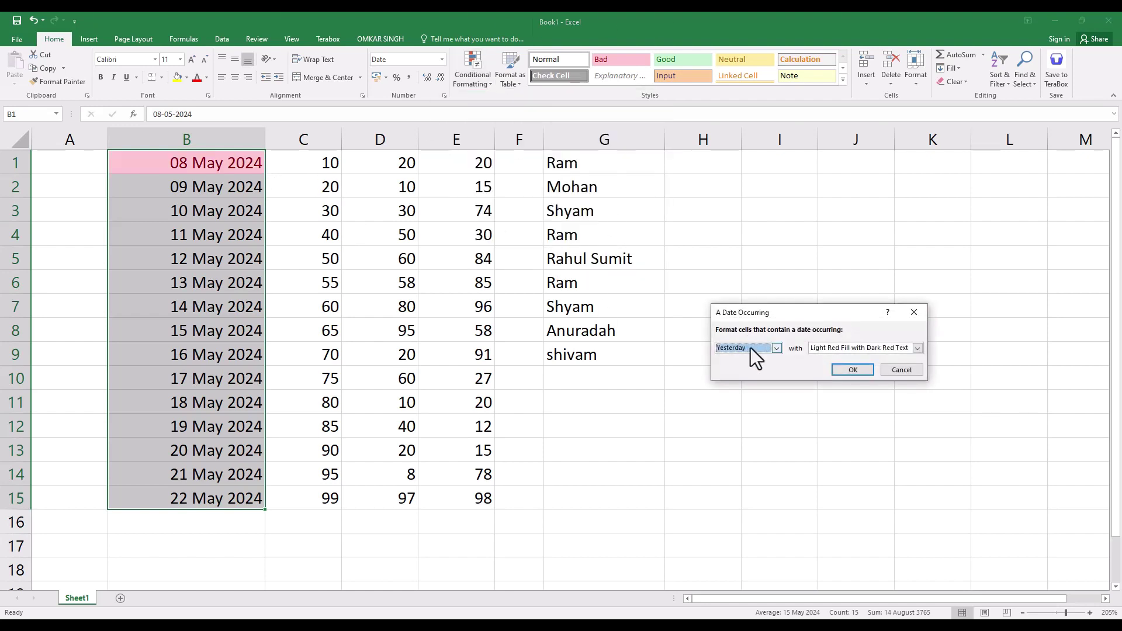
left_click(780, 351)
left_click(759, 366)
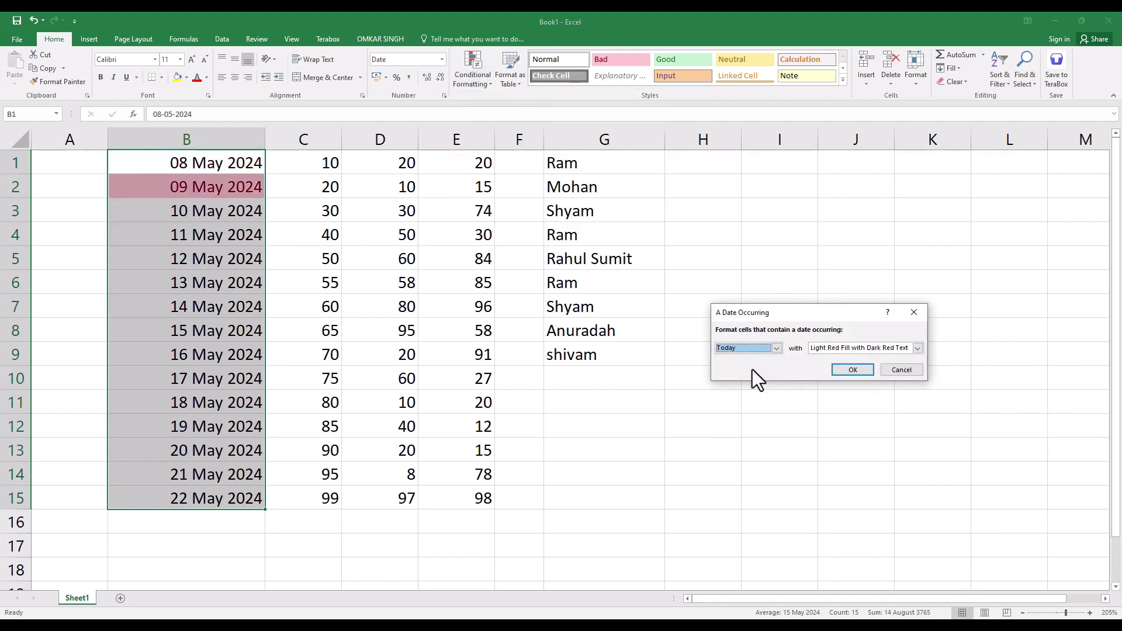
left_click(777, 348)
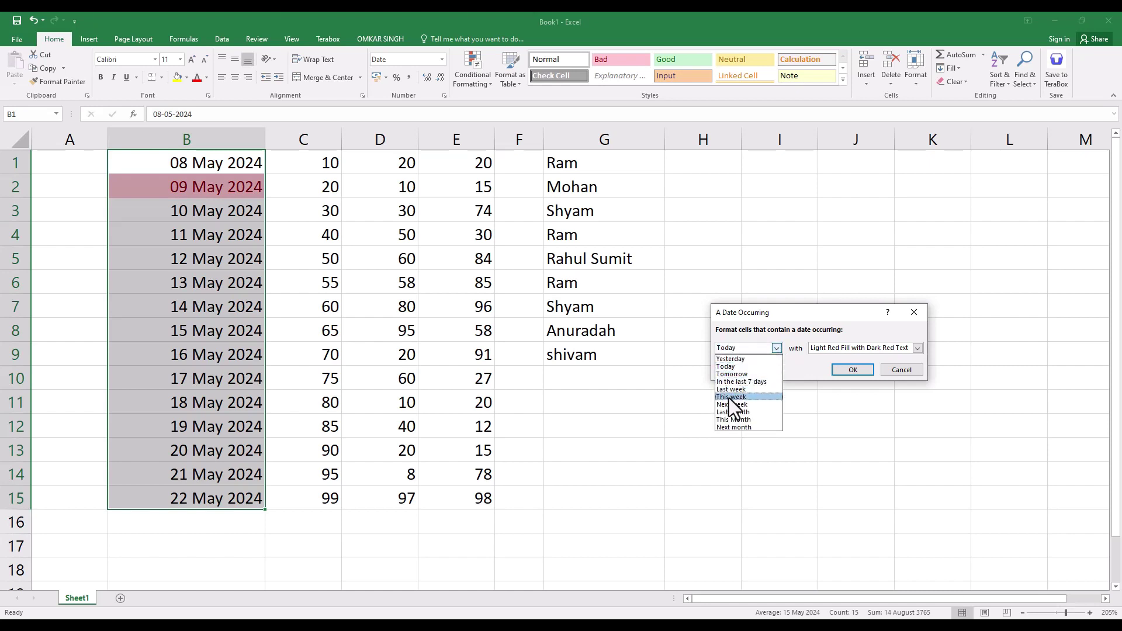
left_click(737, 374)
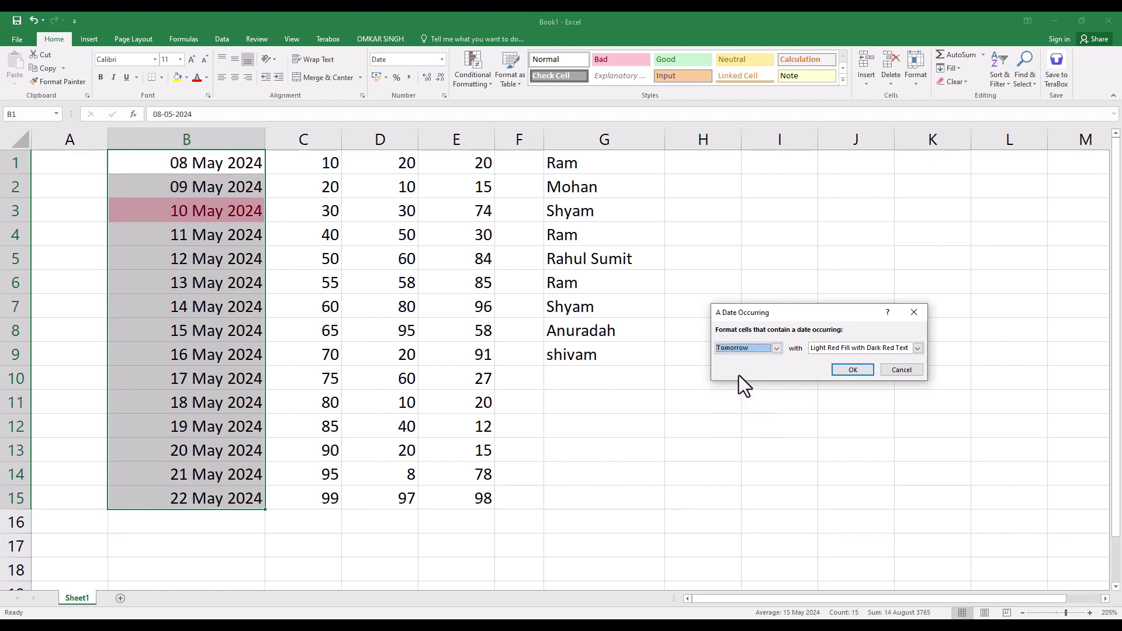
left_click(776, 350)
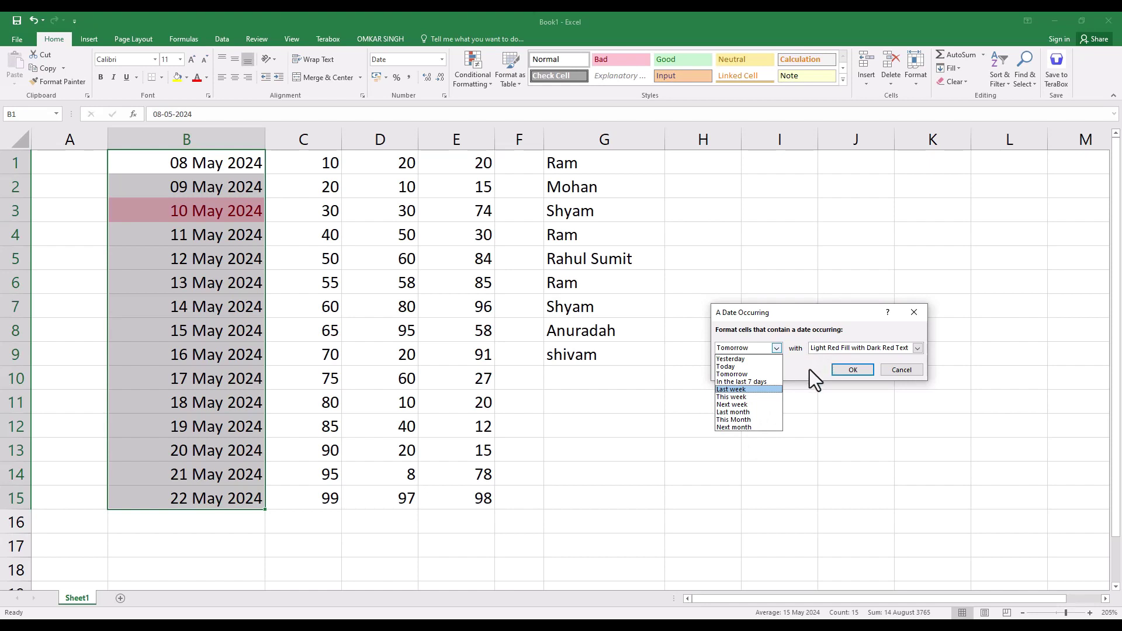
left_click(892, 379)
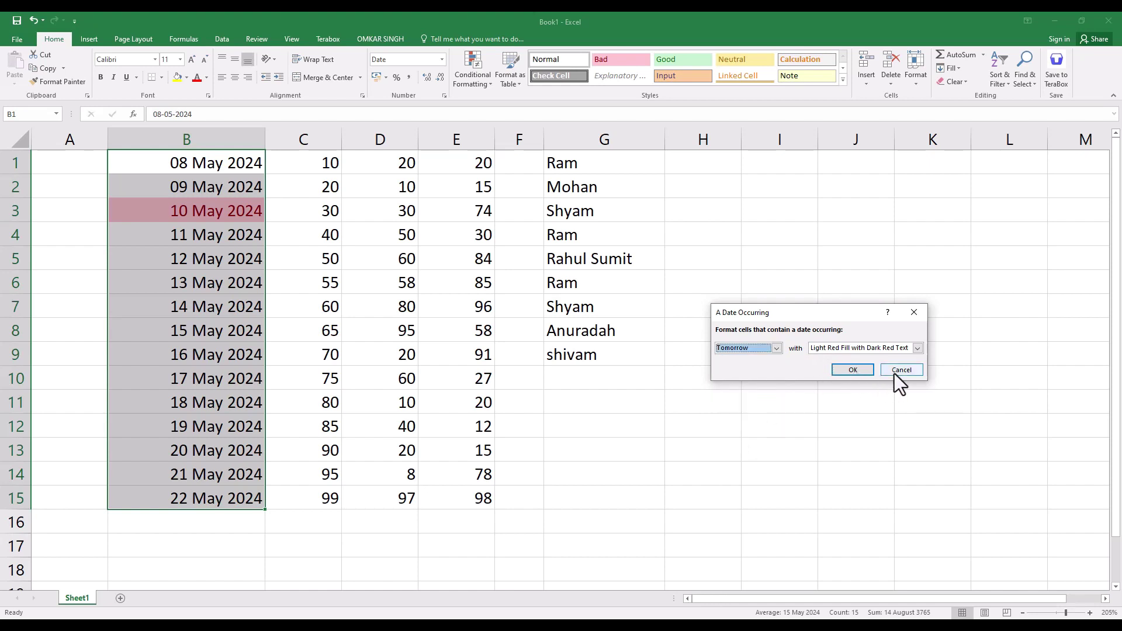
left_click(896, 375)
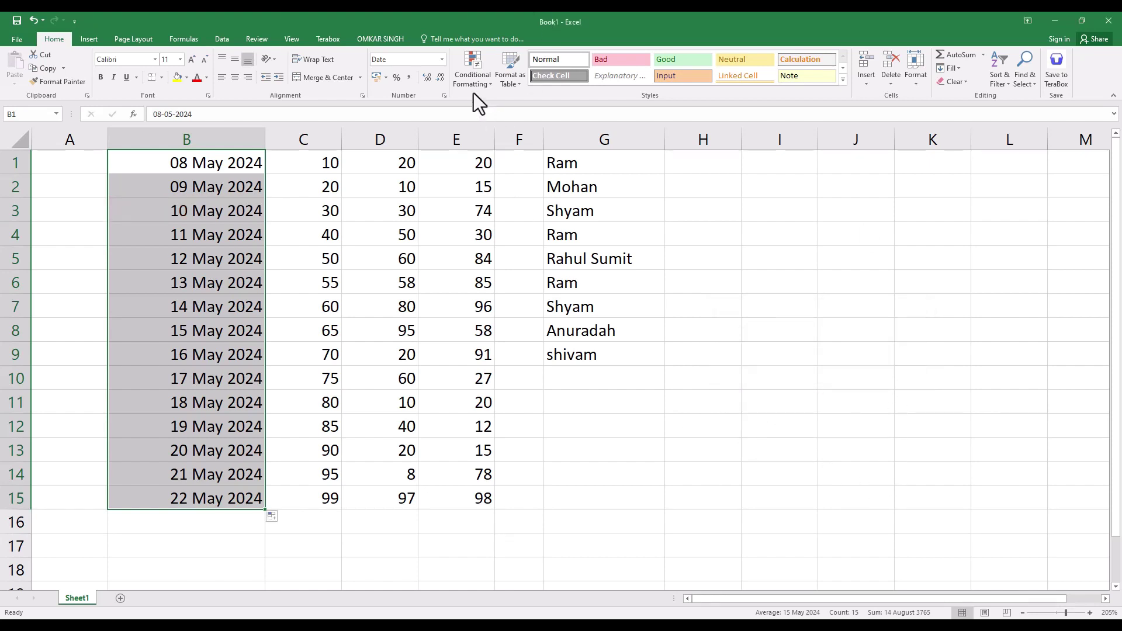
left_click(485, 79)
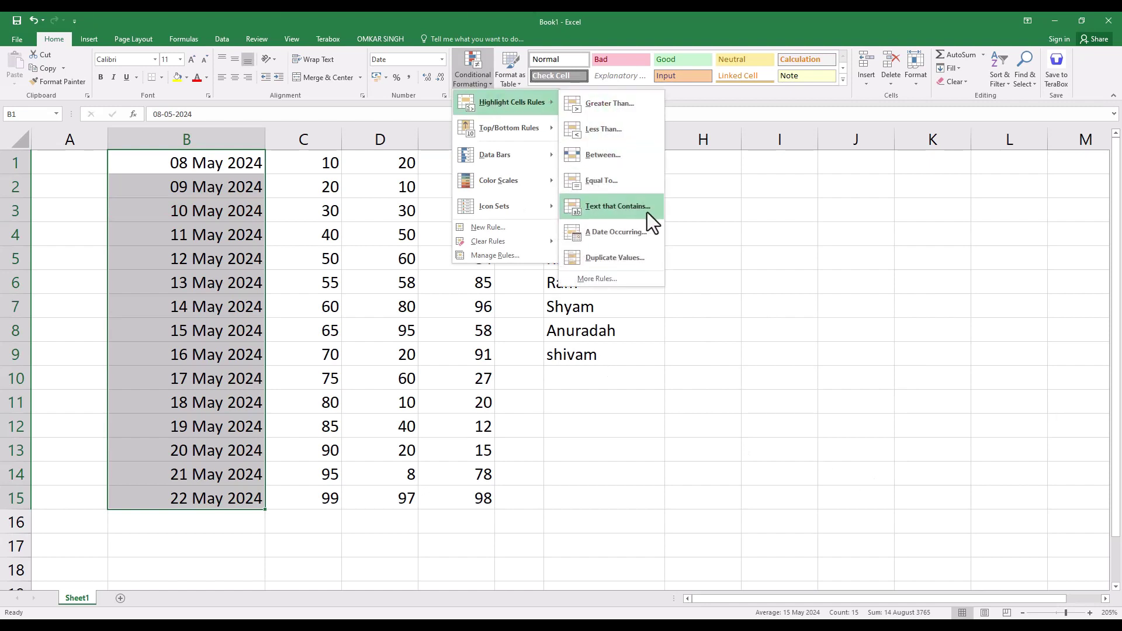
left_click(741, 299)
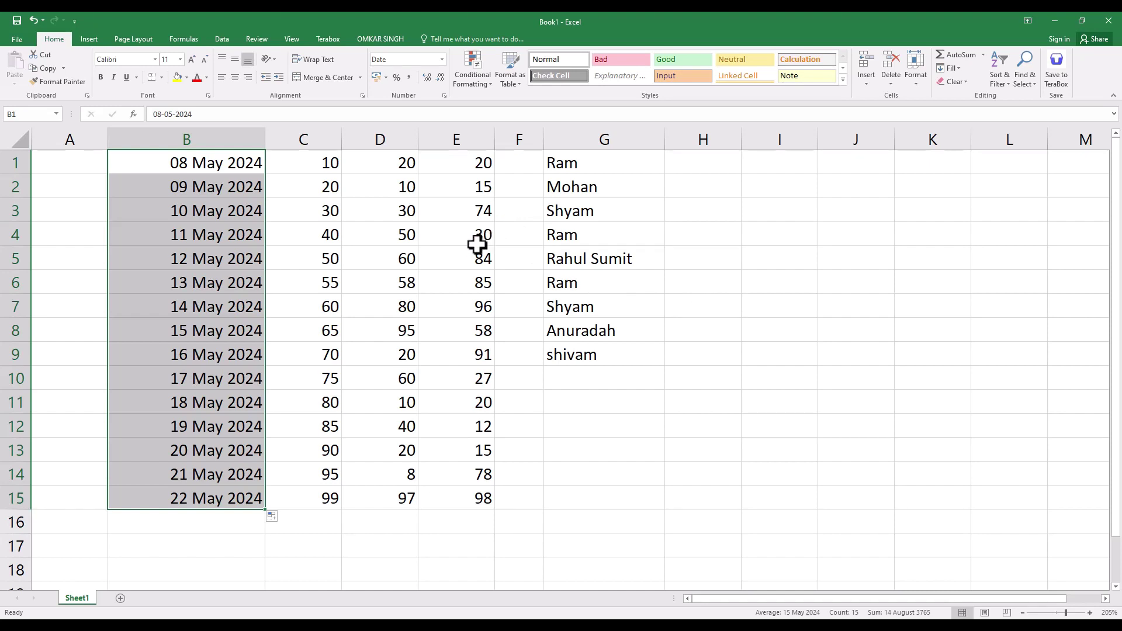
left_click_drag(172, 174, 604, 509)
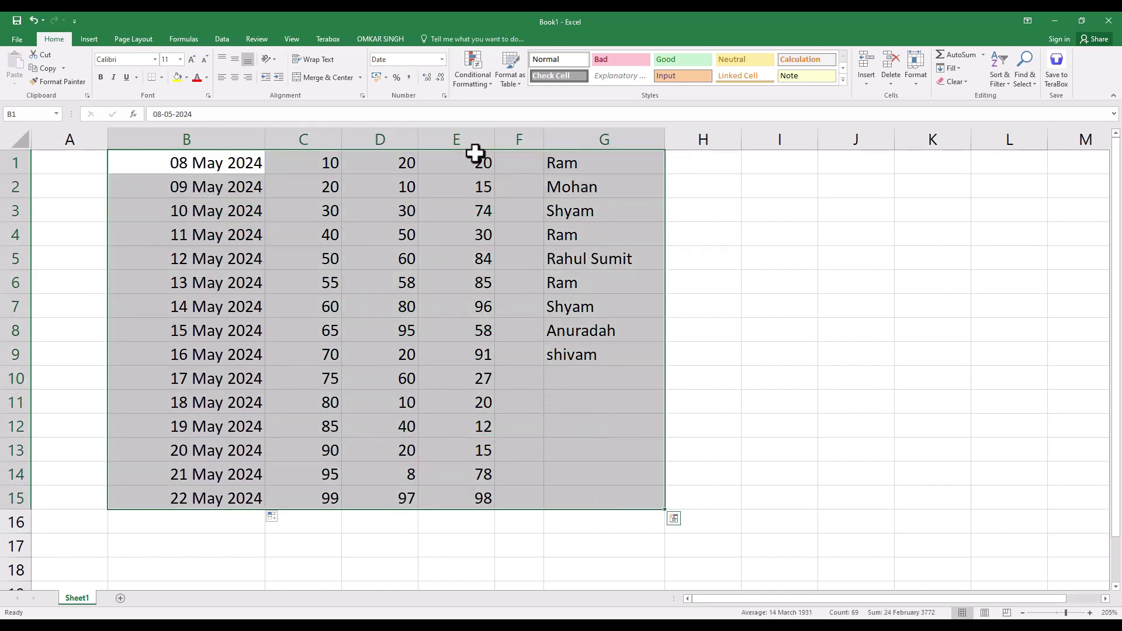
left_click(486, 86)
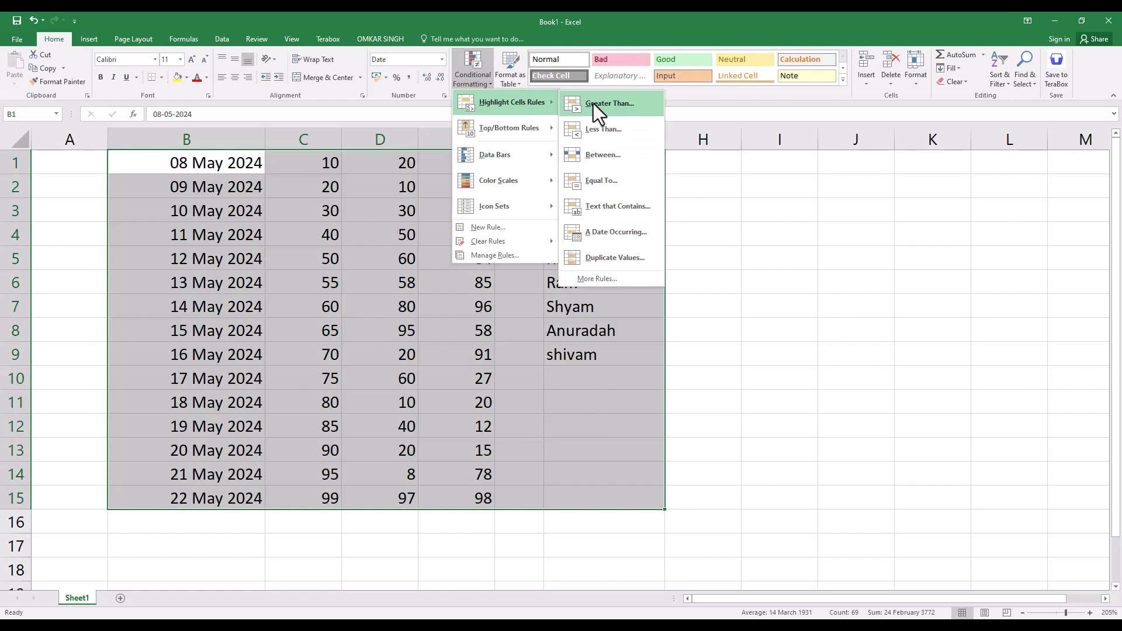
left_click(616, 251)
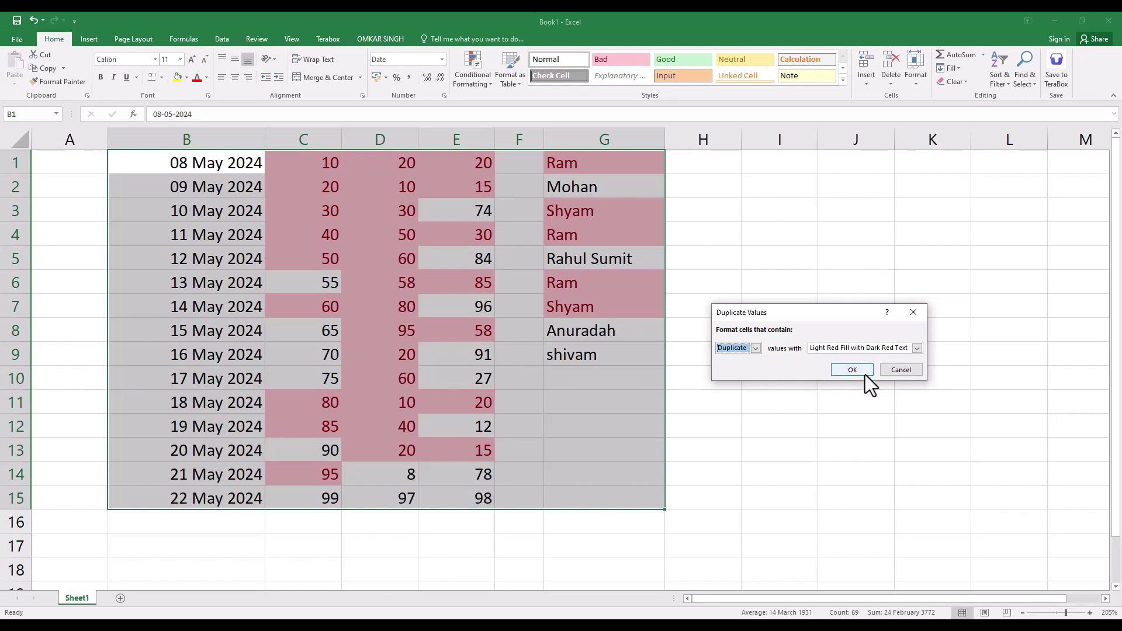
key("Escape")
left_click(199, 310)
Change B8's day from 15 to 8 so it reads 08 May 2024.
left_click(189, 332)
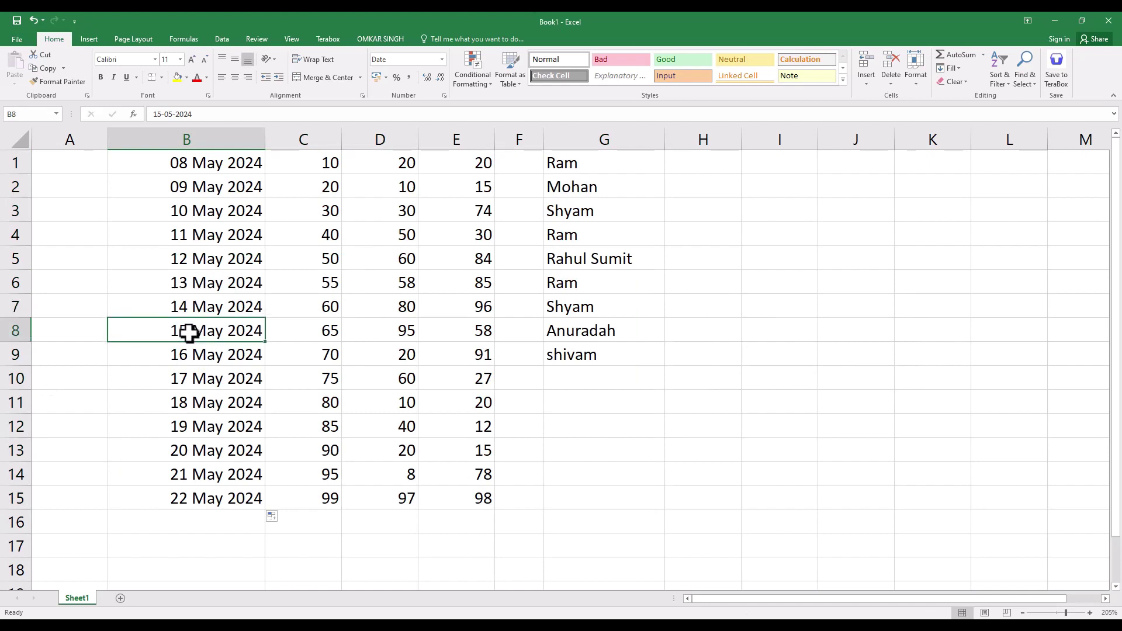
double_click(189, 332)
left_click_drag(195, 331, 169, 331)
type("8")
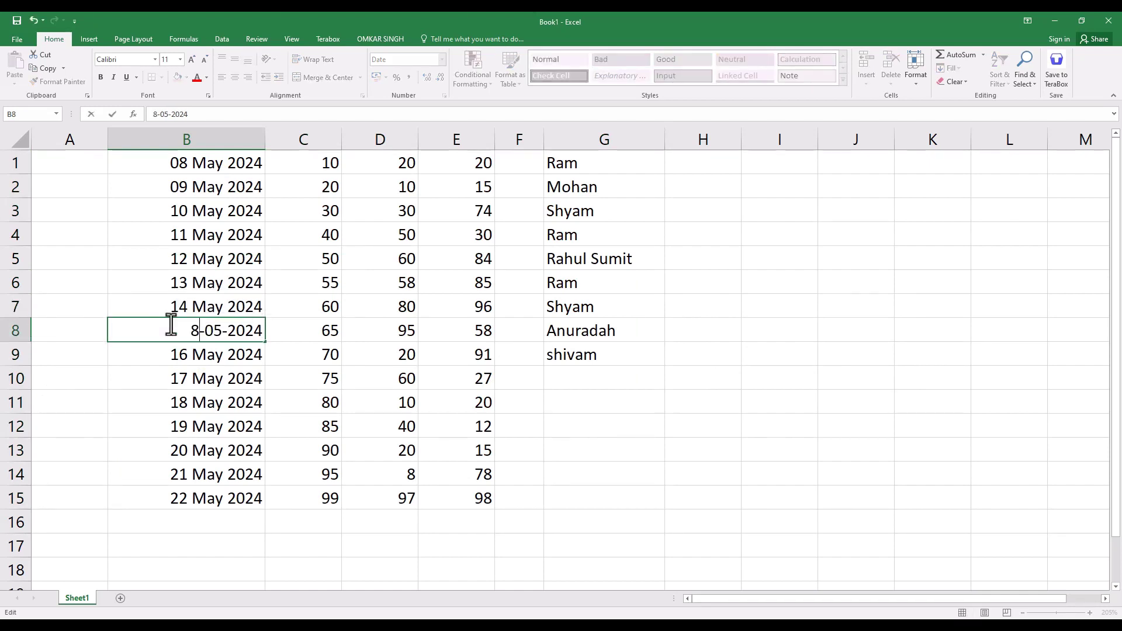
key("Return")
Preview Duplicate Values highlighting on B1:G14, then cancel without applying.
mouse_move(175, 162)
left_mouse_down()
mouse_move(616, 185)
mouse_move(619, 479)
left_mouse_up()
left_click(496, 82)
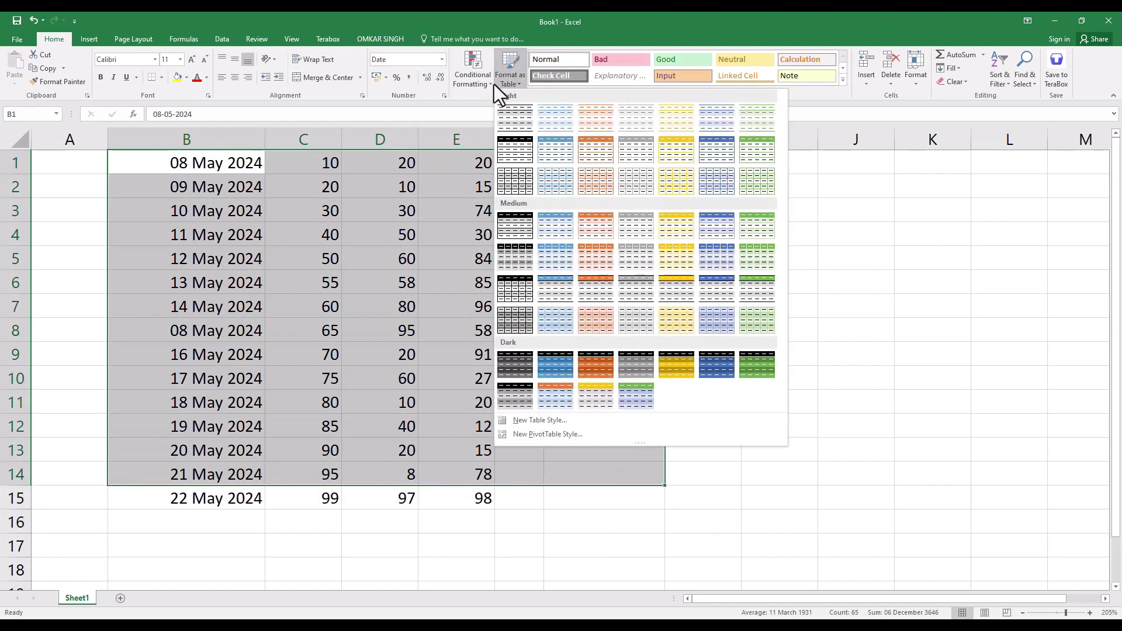
left_click(489, 81)
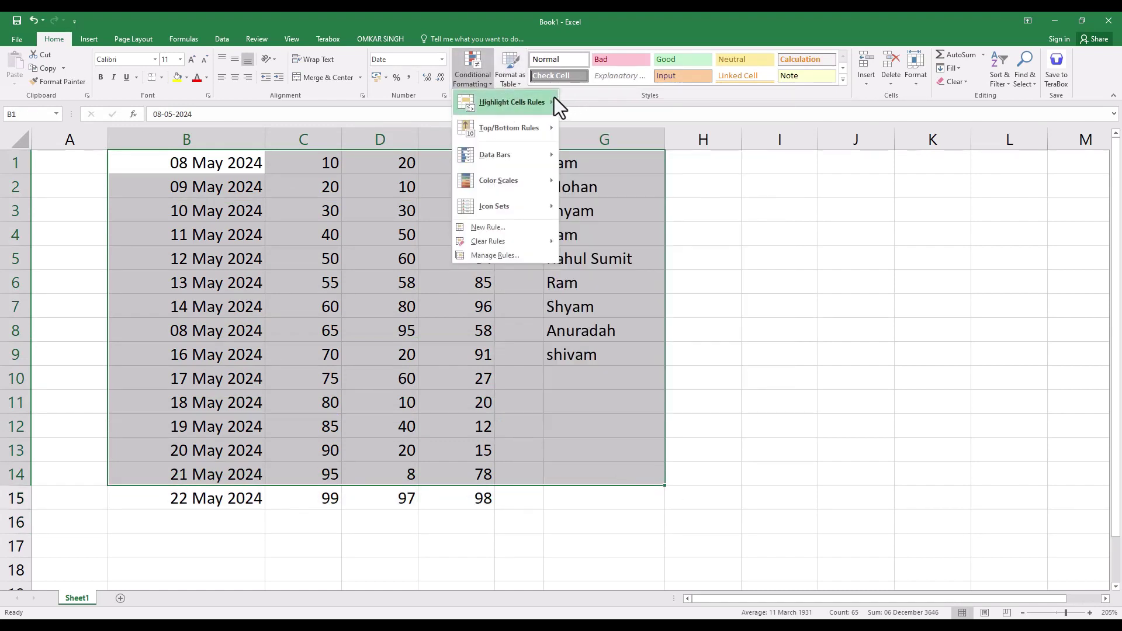
mouse_move(507, 103)
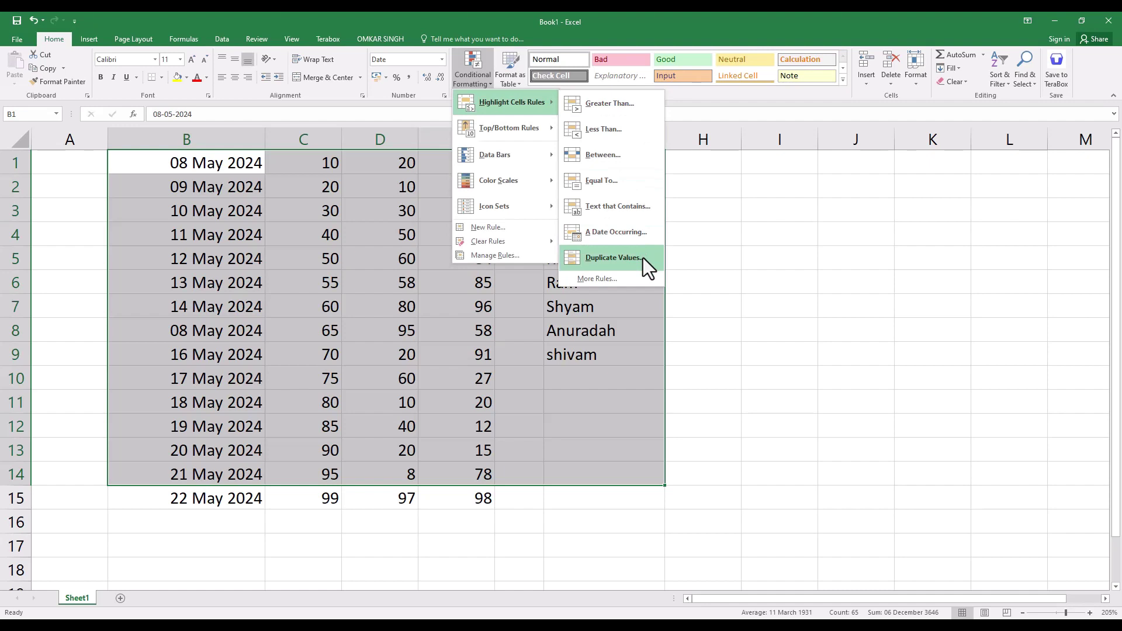
left_click(643, 257)
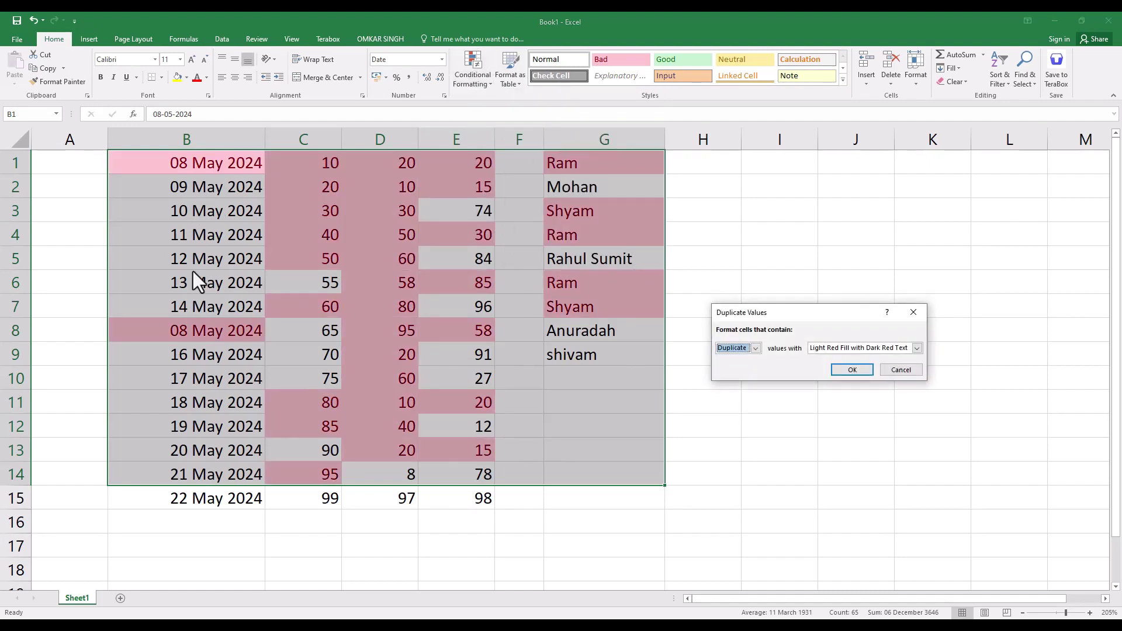
left_click(900, 370)
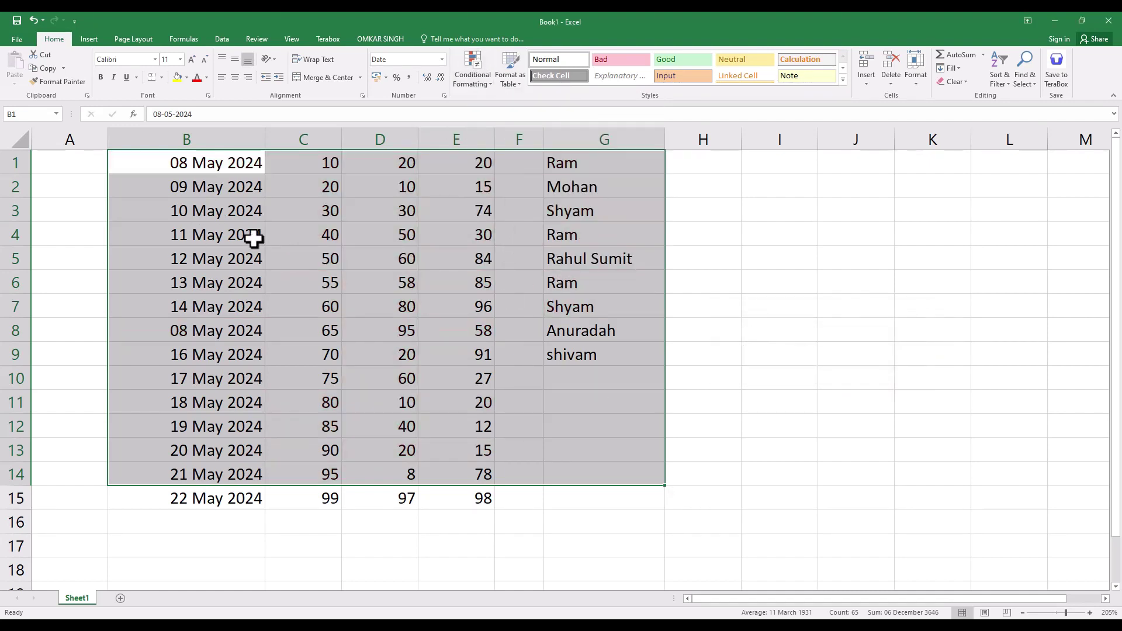
left_click(177, 163)
Select the whole table and close the conditional formatting menu unused.
left_click_drag(177, 163, 582, 511)
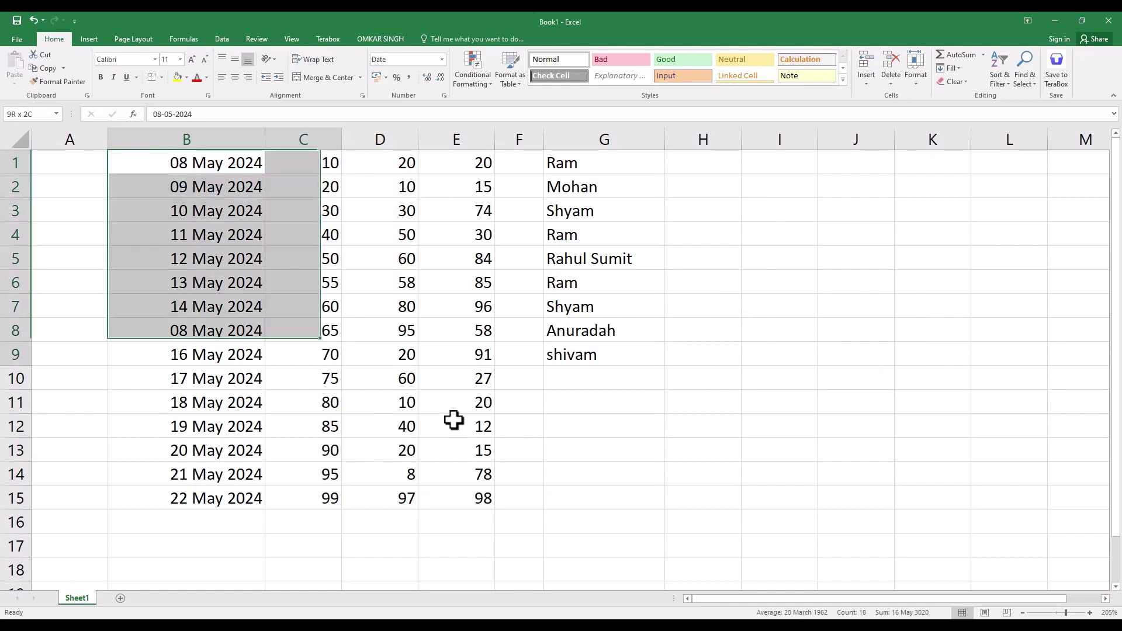
left_click(493, 84)
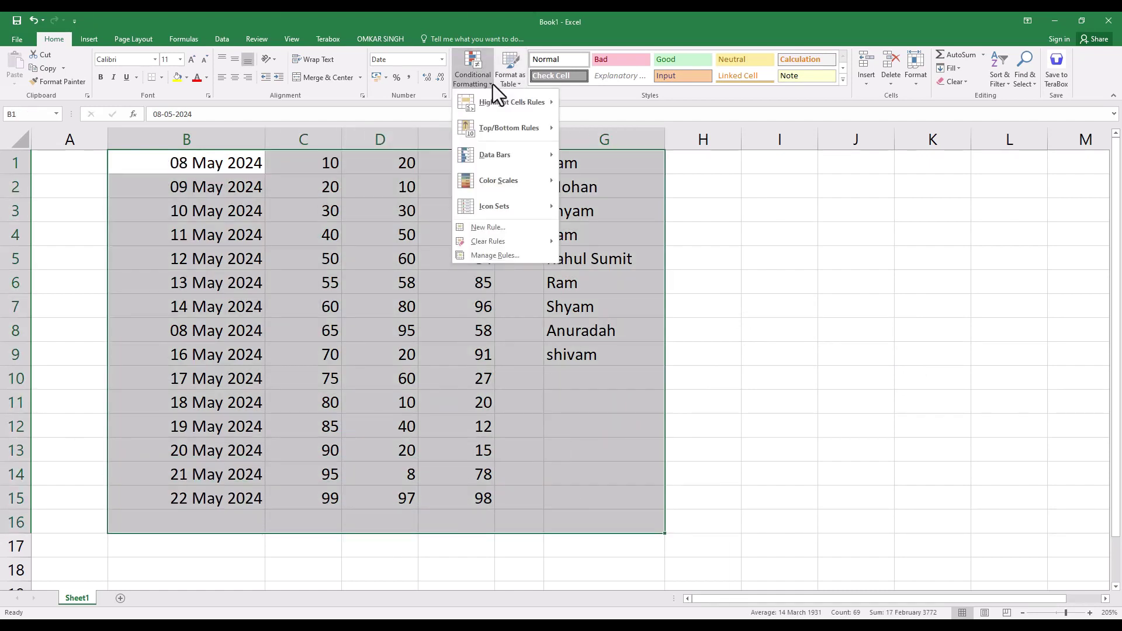
mouse_move(508, 128)
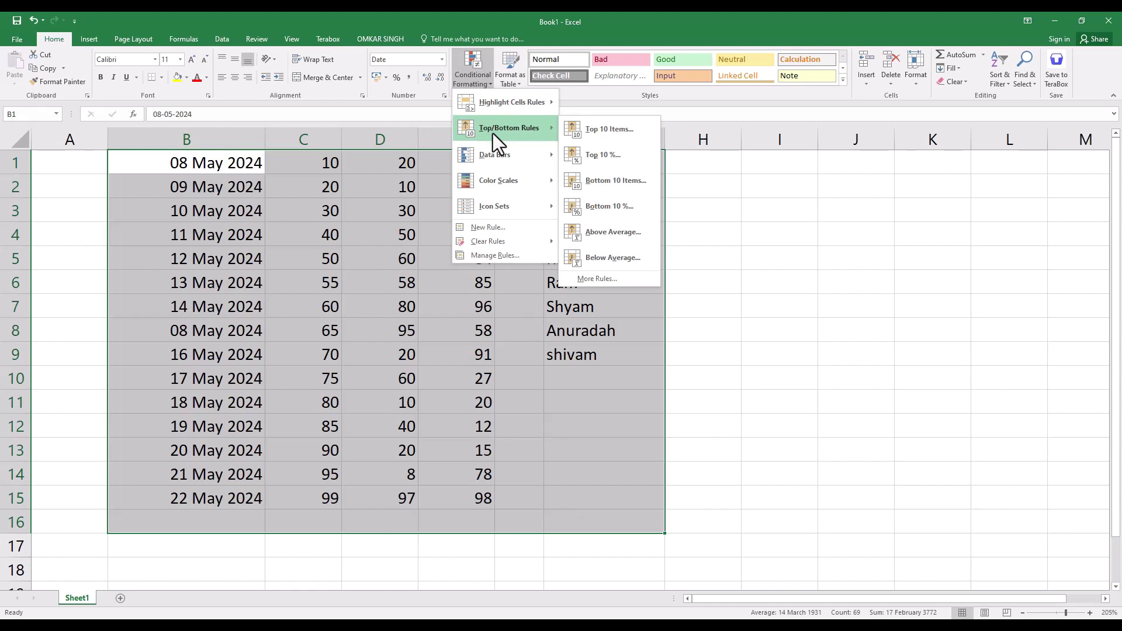
left_click(744, 146)
Preview Top 10 Items on C1:E15 lowered from 10 to 2, then cancel.
mouse_move(351, 161)
left_mouse_down()
mouse_move(488, 382)
mouse_move(514, 500)
left_mouse_up()
left_click(492, 87)
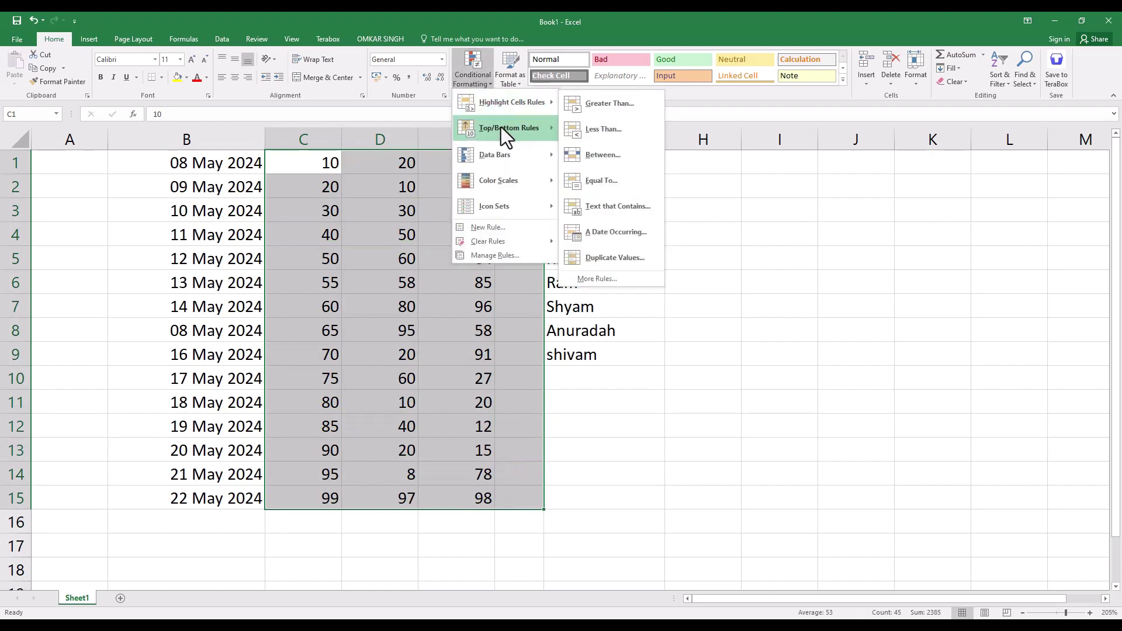
left_click(606, 127)
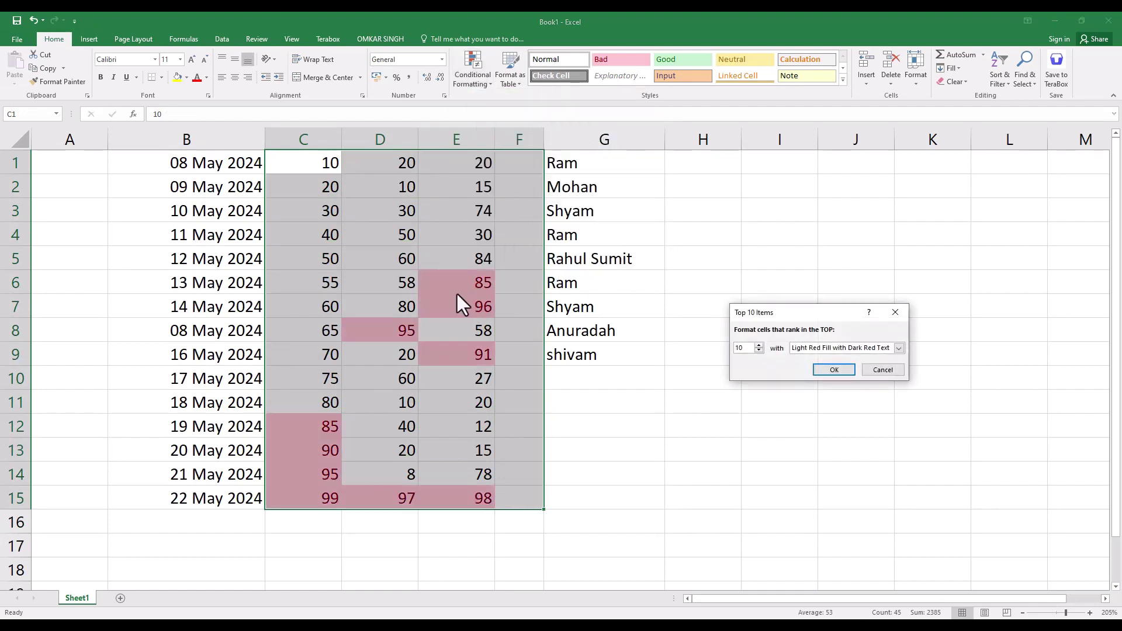
left_click(759, 351)
left_click(759, 351)
left_click(759, 351)
left_click(759, 350)
left_click(759, 350)
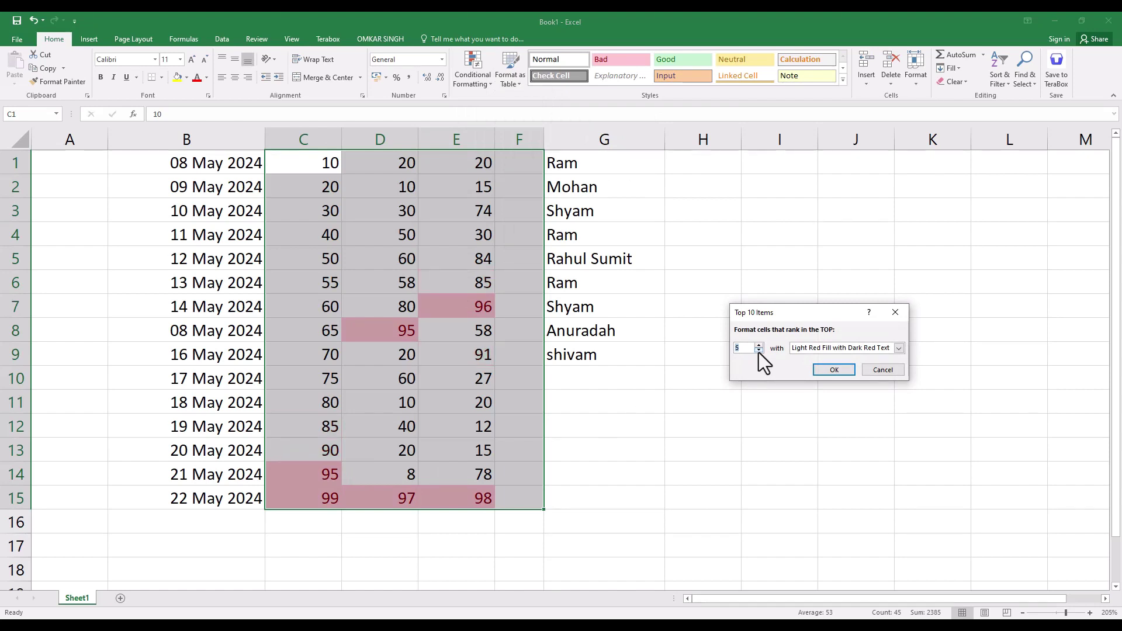
left_click(758, 350)
left_click(759, 350)
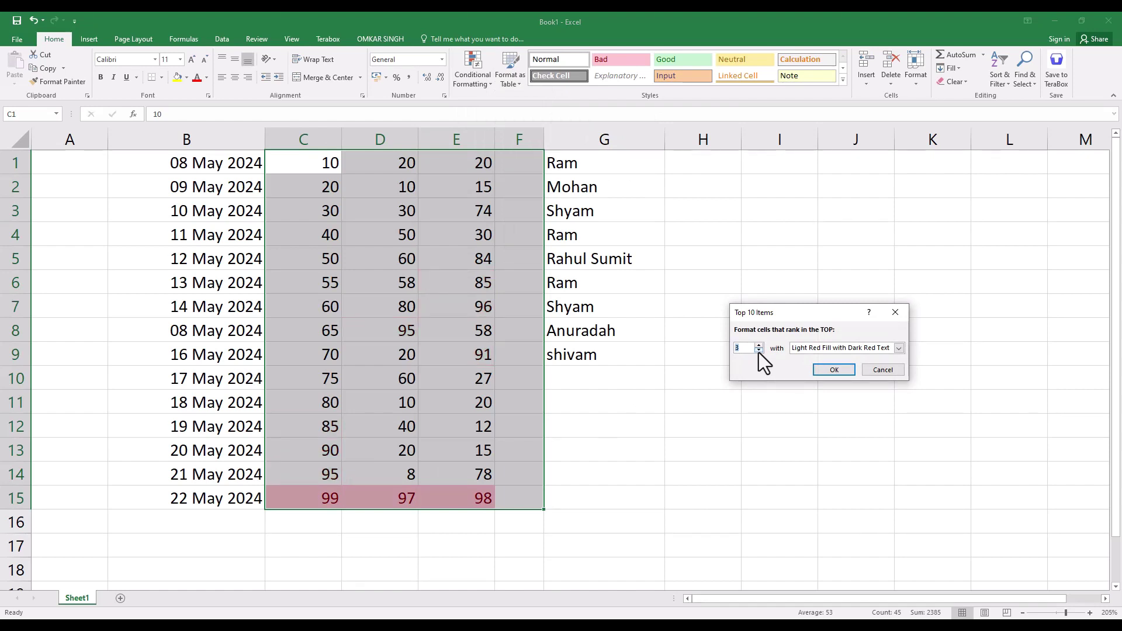
left_click(759, 351)
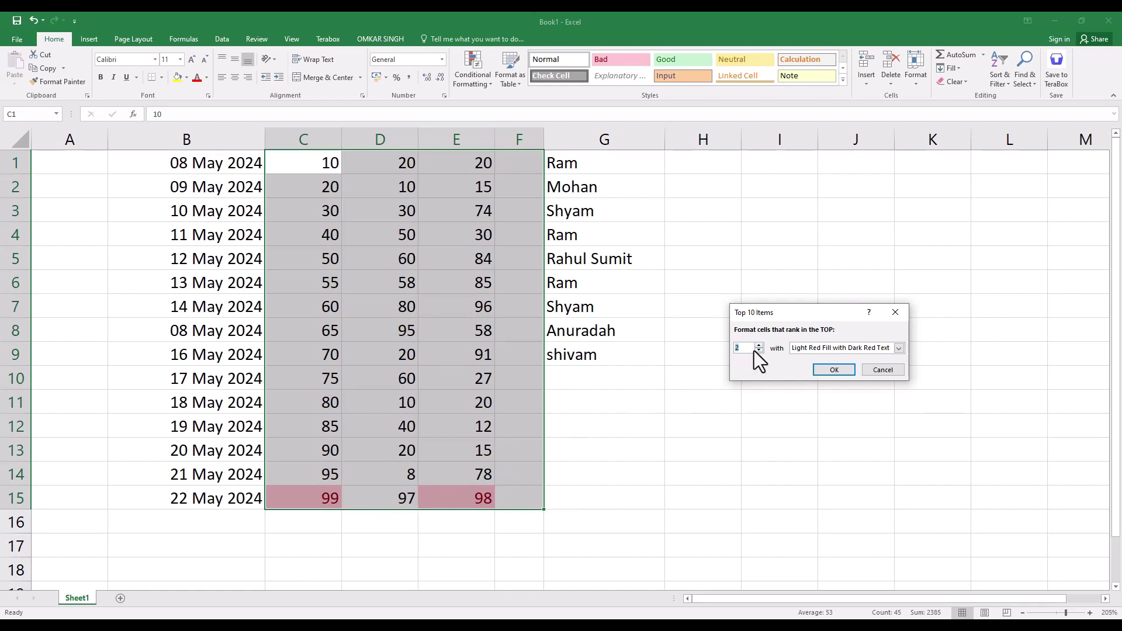
left_click(884, 371)
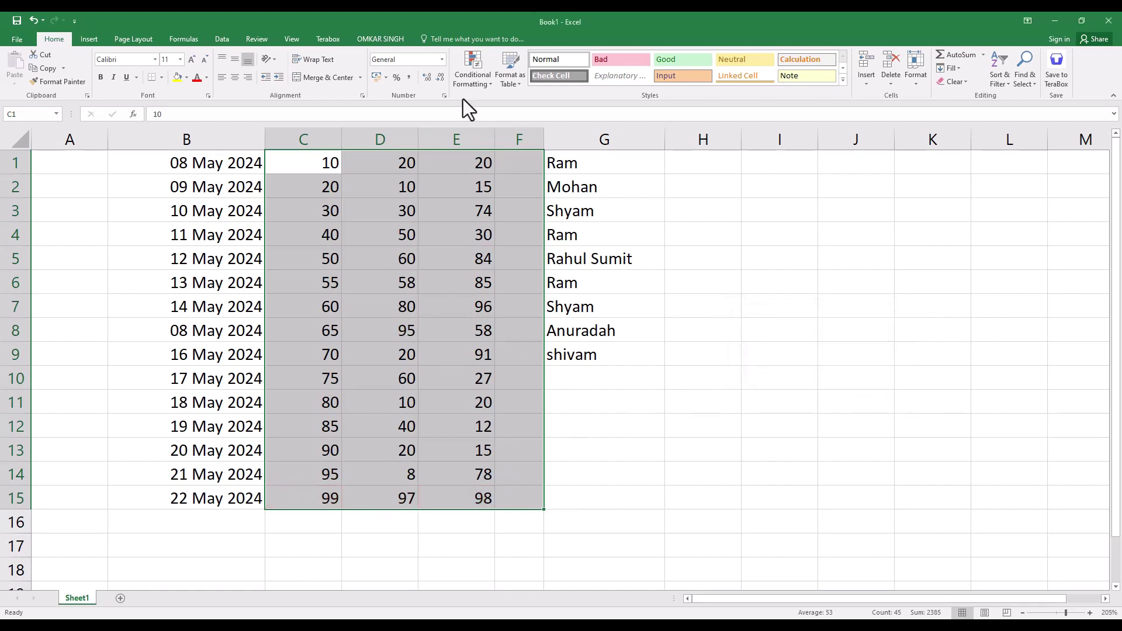
Preview Bottom 10 Items with a reduced item count, then cancel it.
left_click(485, 86)
mouse_move(509, 128)
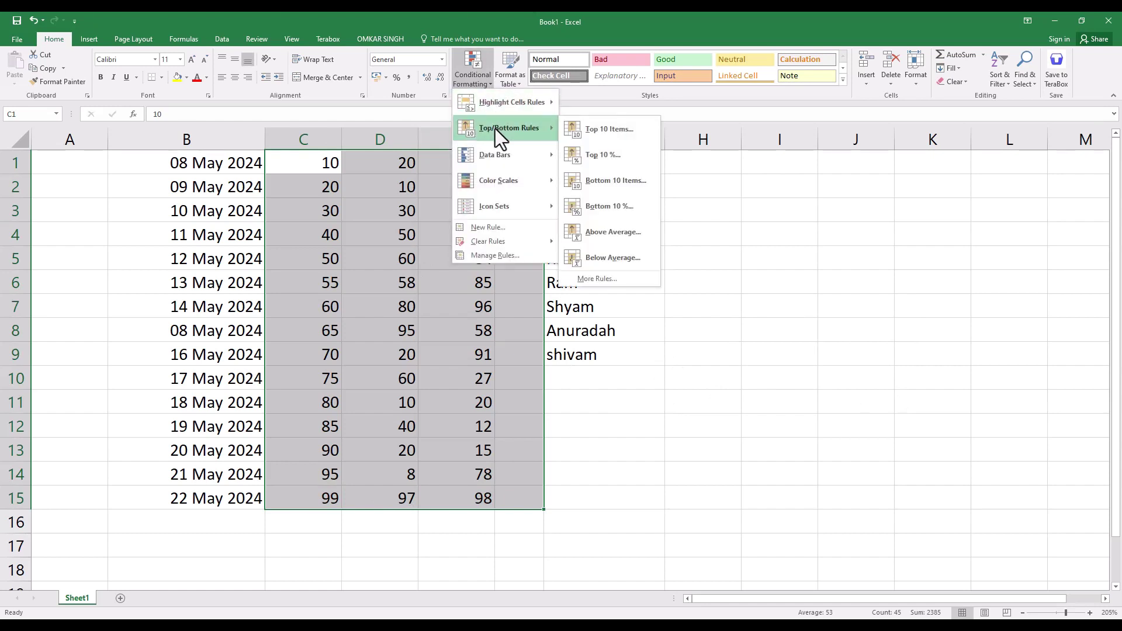
left_click(623, 182)
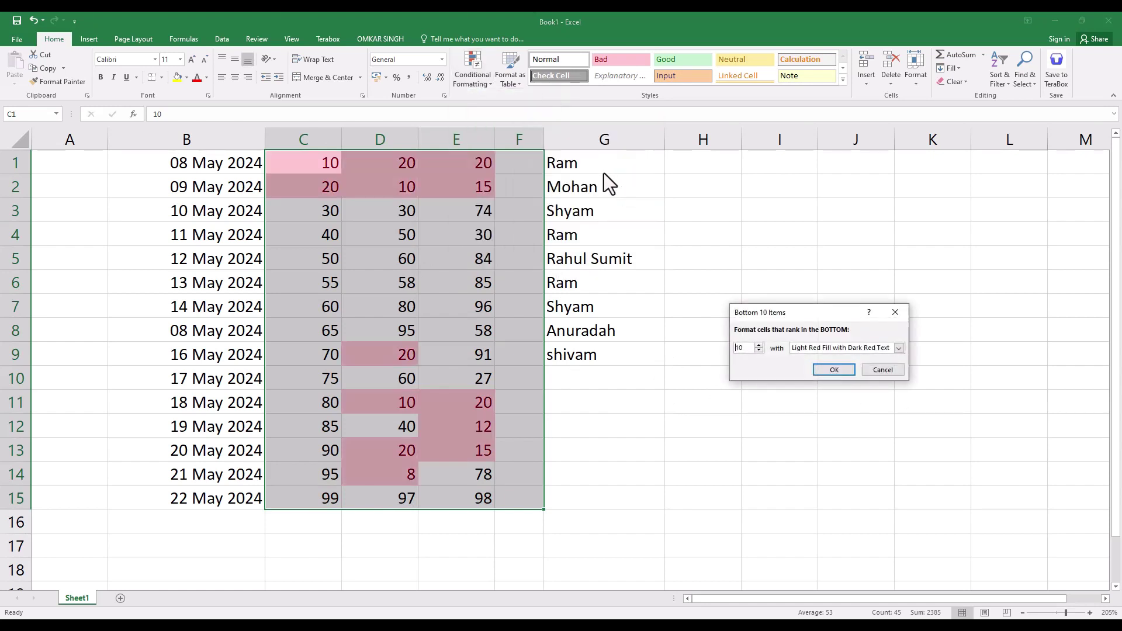
left_click(759, 351)
left_click(759, 351)
left_click(759, 351)
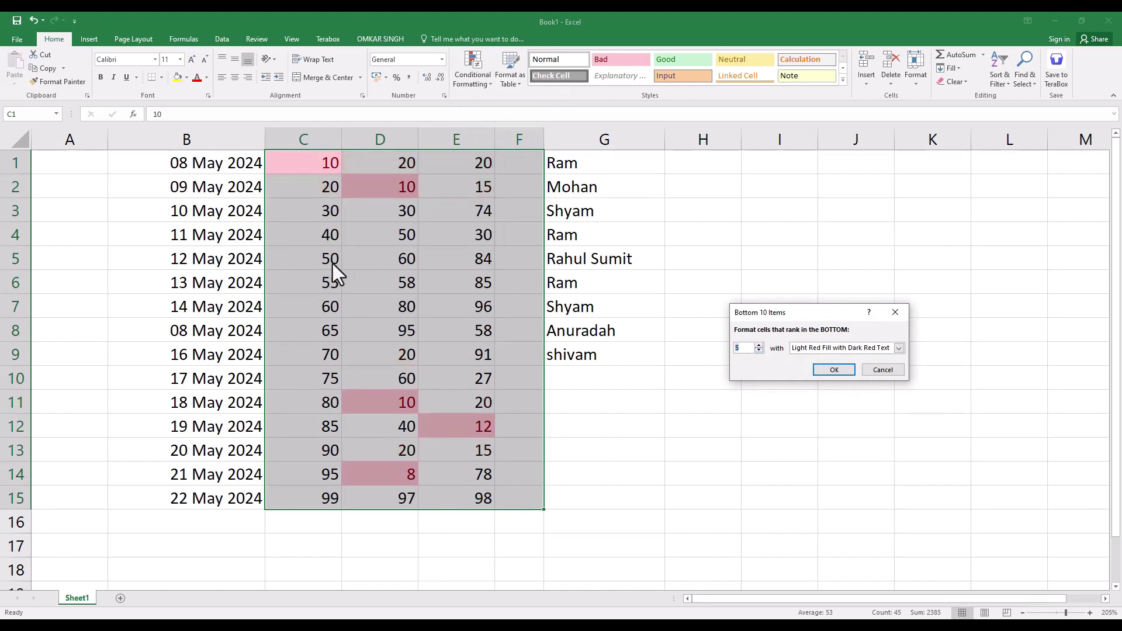
left_click(879, 367)
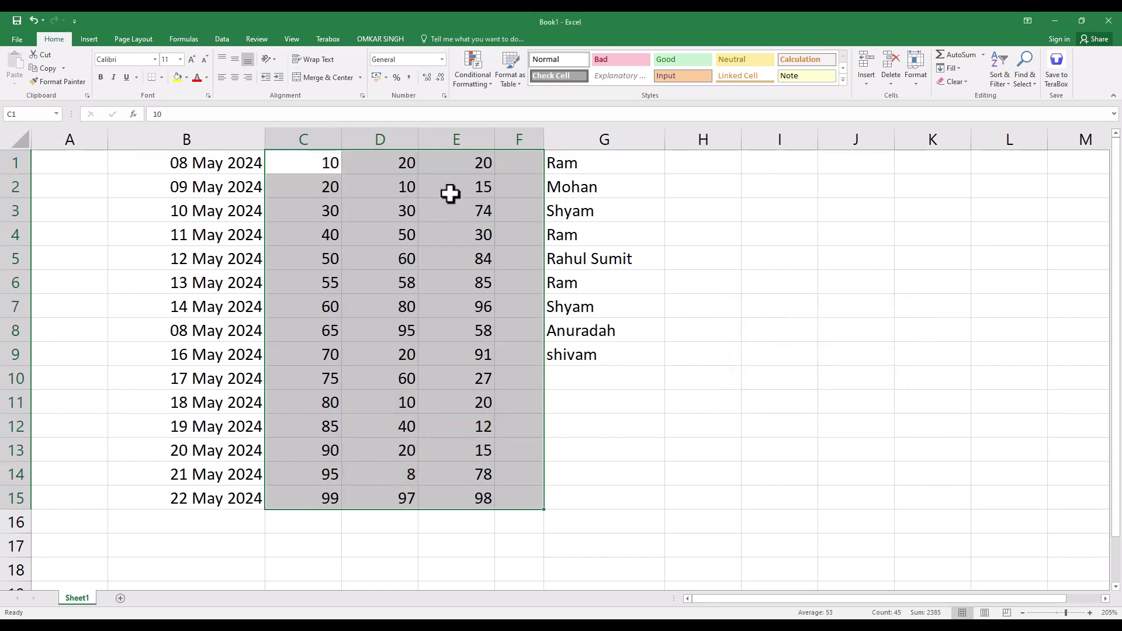
Preview Top 10% lowered to 8%, highlighting 99 and 98, then cancel it.
left_click(468, 87)
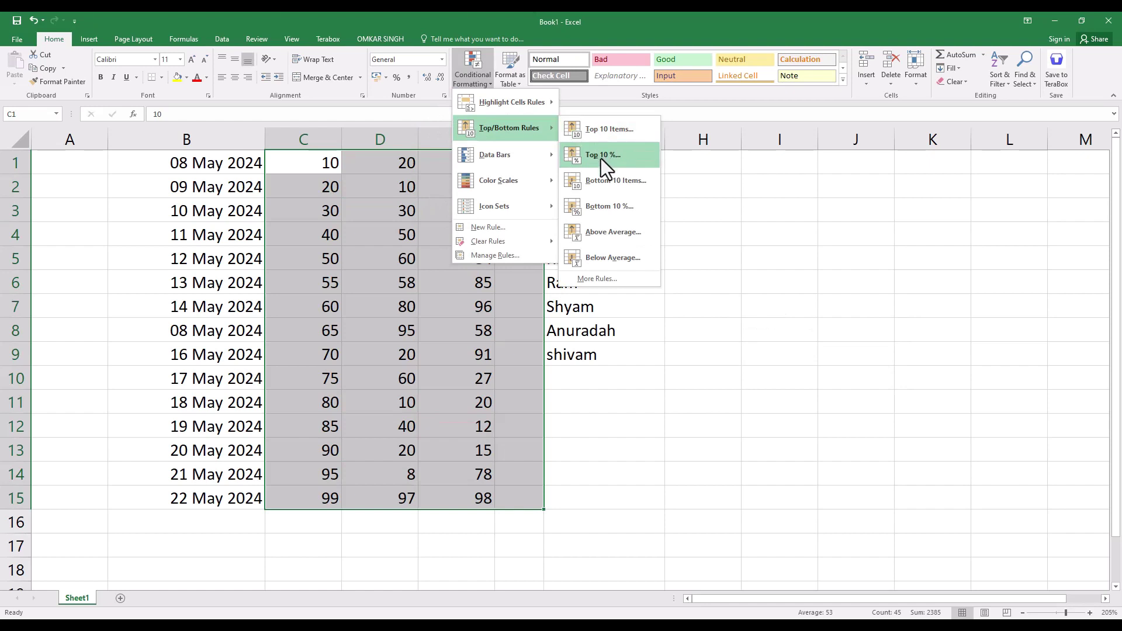
left_click(602, 156)
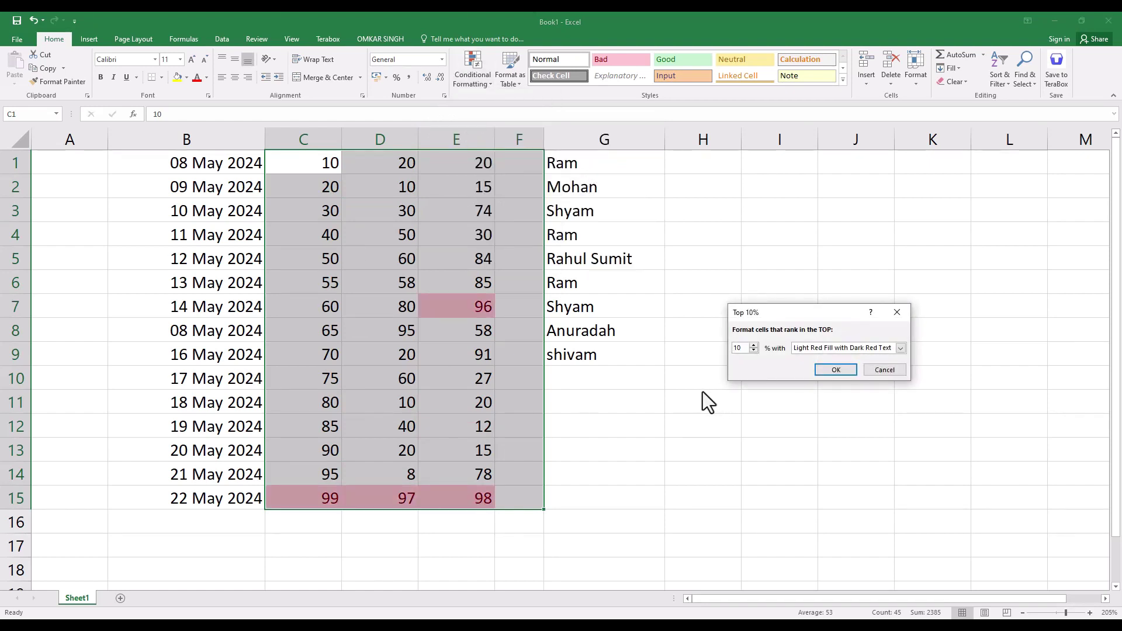
left_click(754, 352)
left_click(754, 351)
left_click(754, 351)
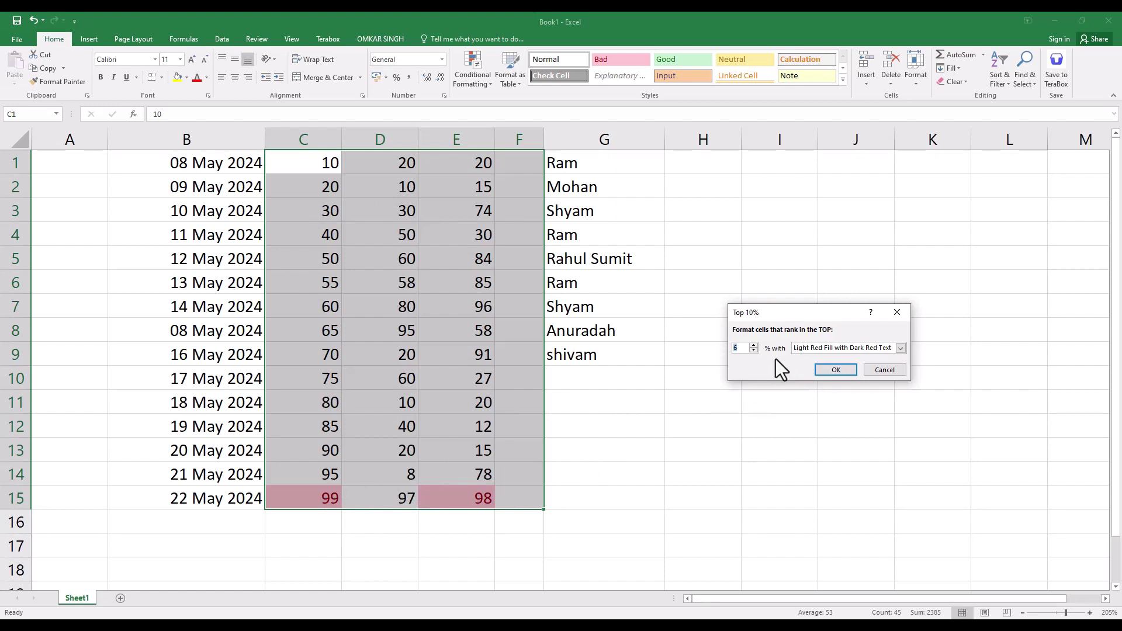
left_click(877, 369)
left_click(475, 80)
mouse_move(509, 128)
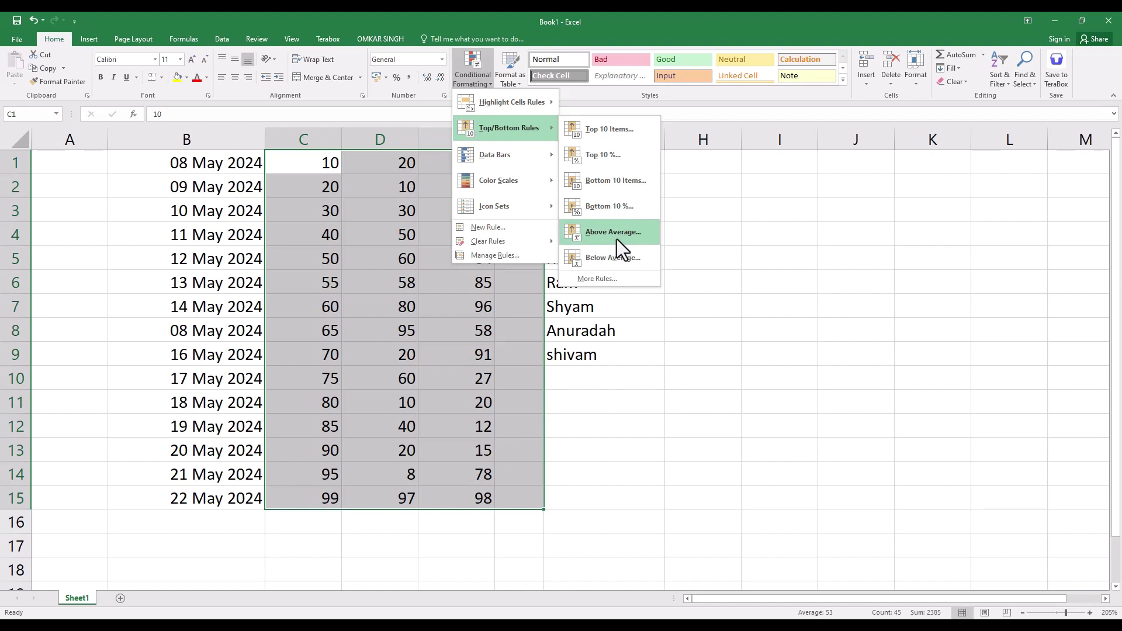
Preview Above Average, then Below Average red highlights on C1:E15, dismissing both unapplied.
left_click(616, 240)
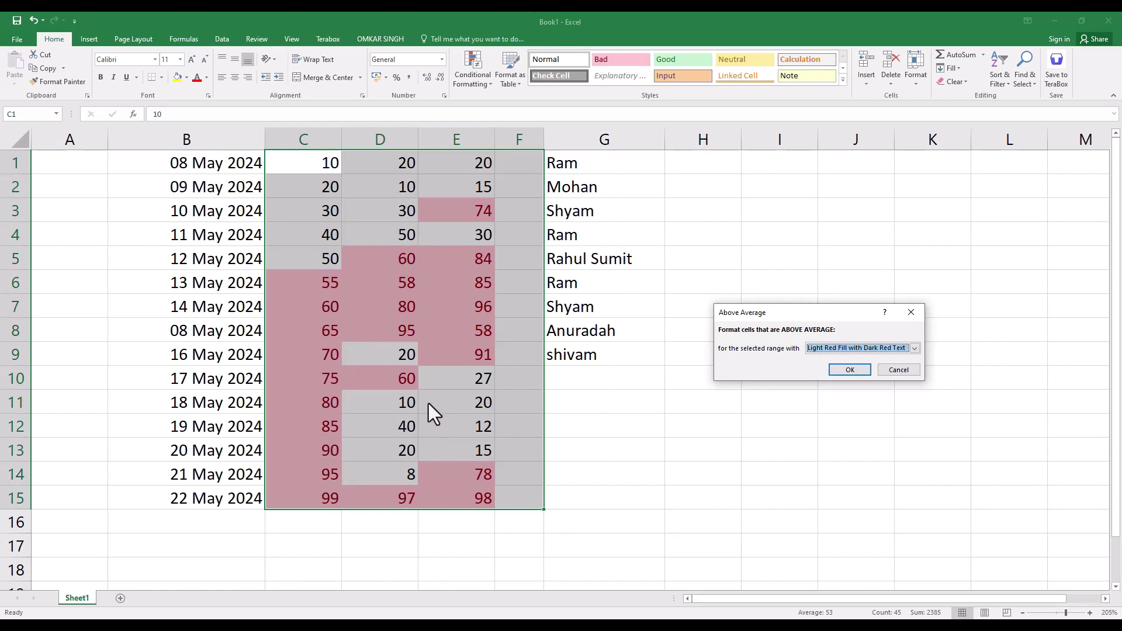
key("Escape")
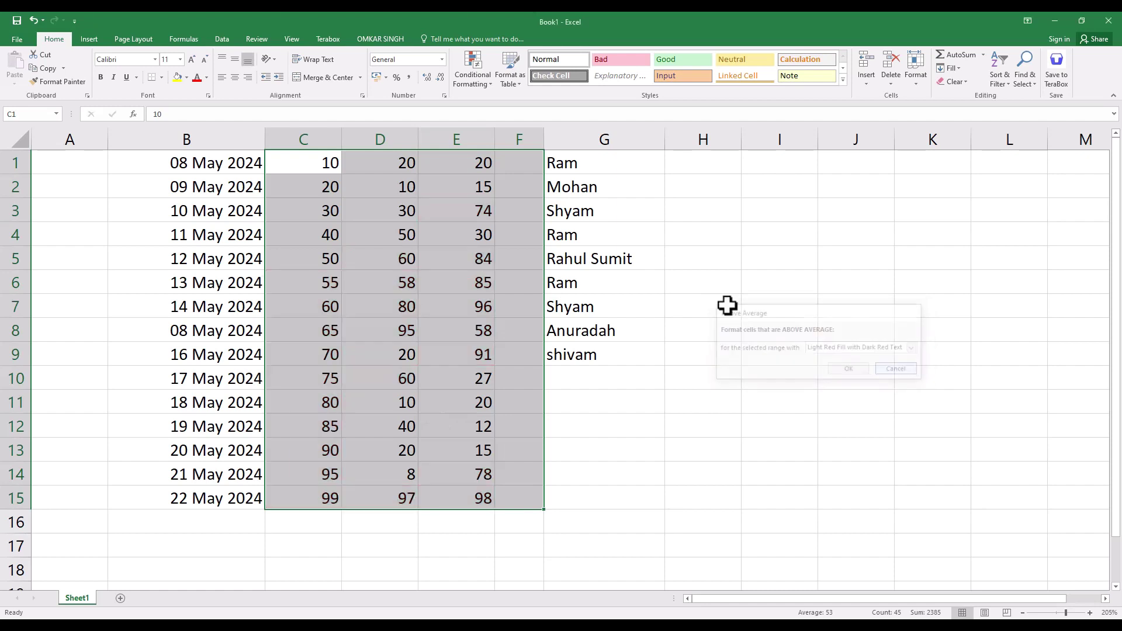
left_click(486, 83)
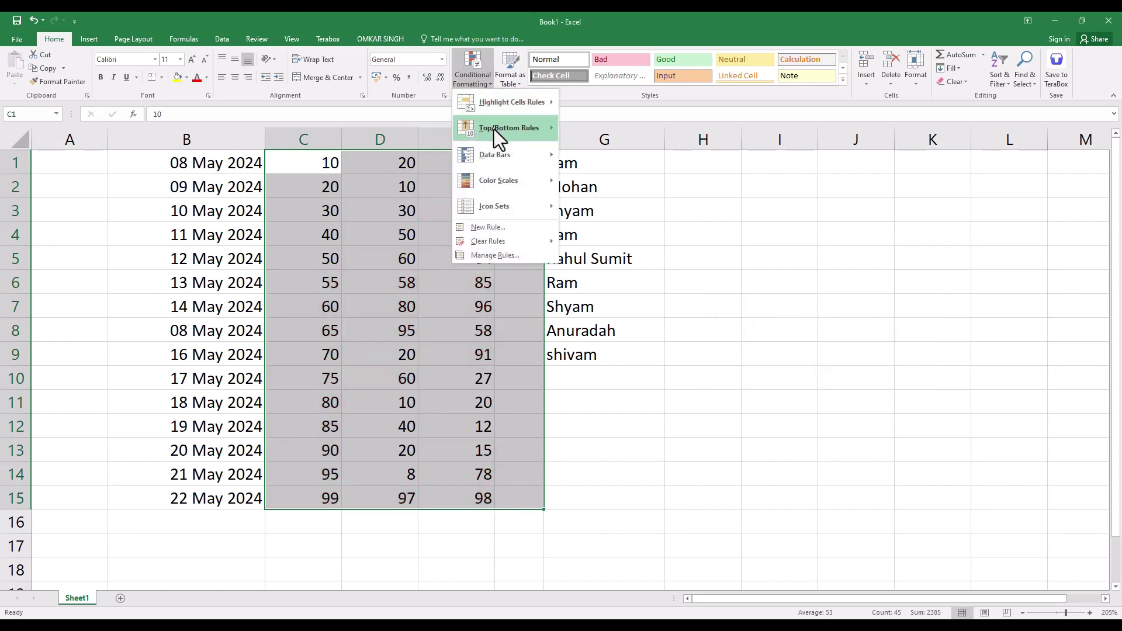
mouse_move(507, 128)
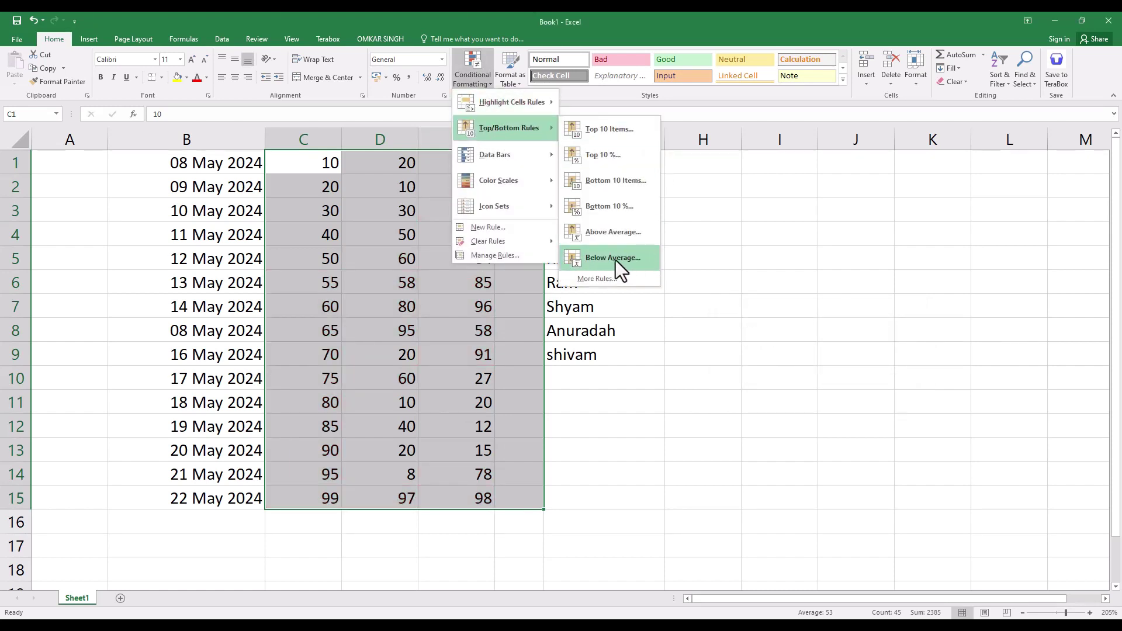
left_click(615, 261)
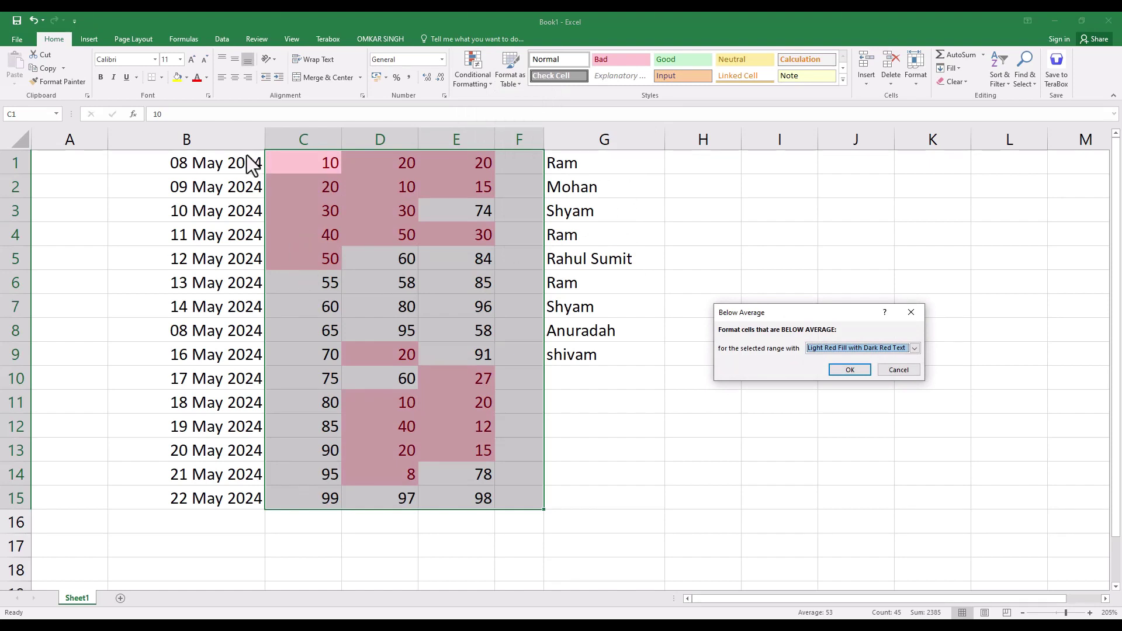
left_click(894, 369)
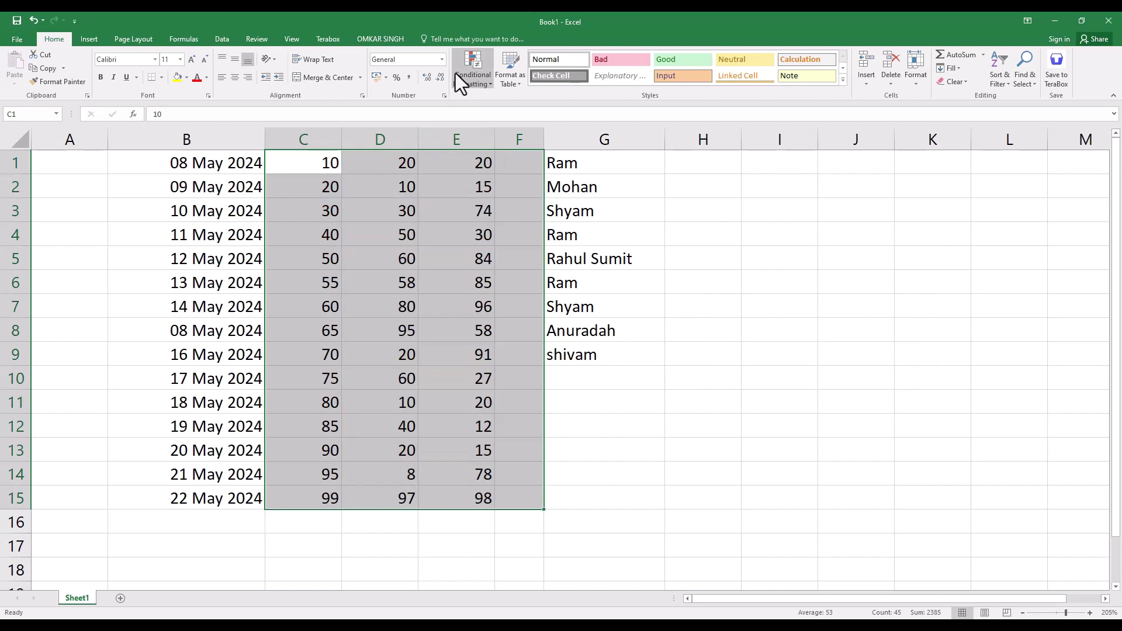
left_click(487, 82)
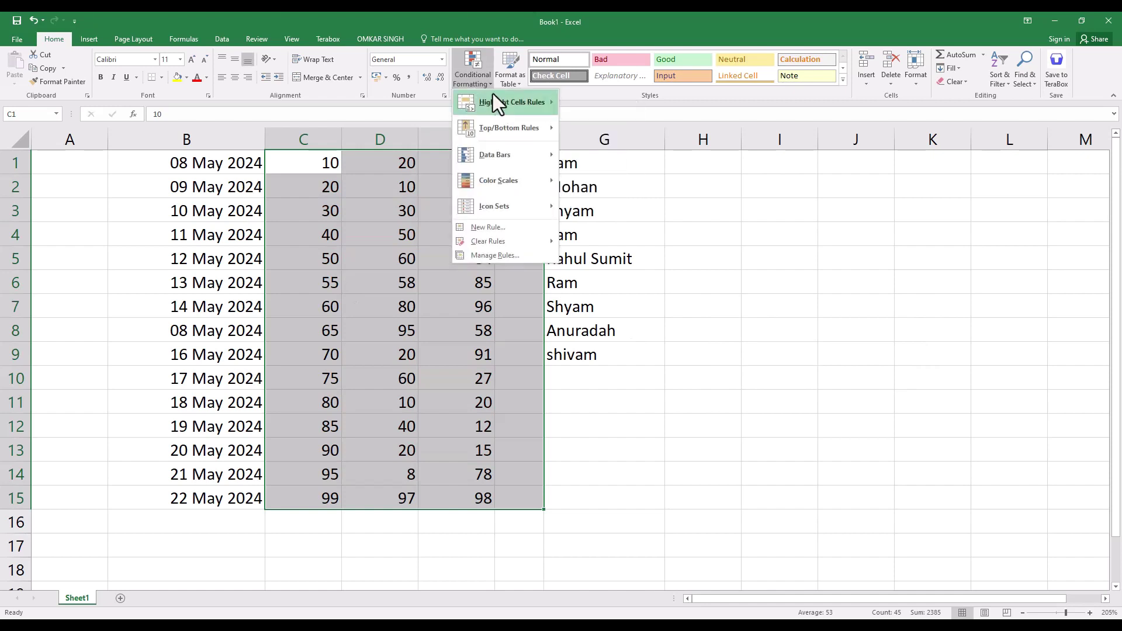
mouse_move(494, 156)
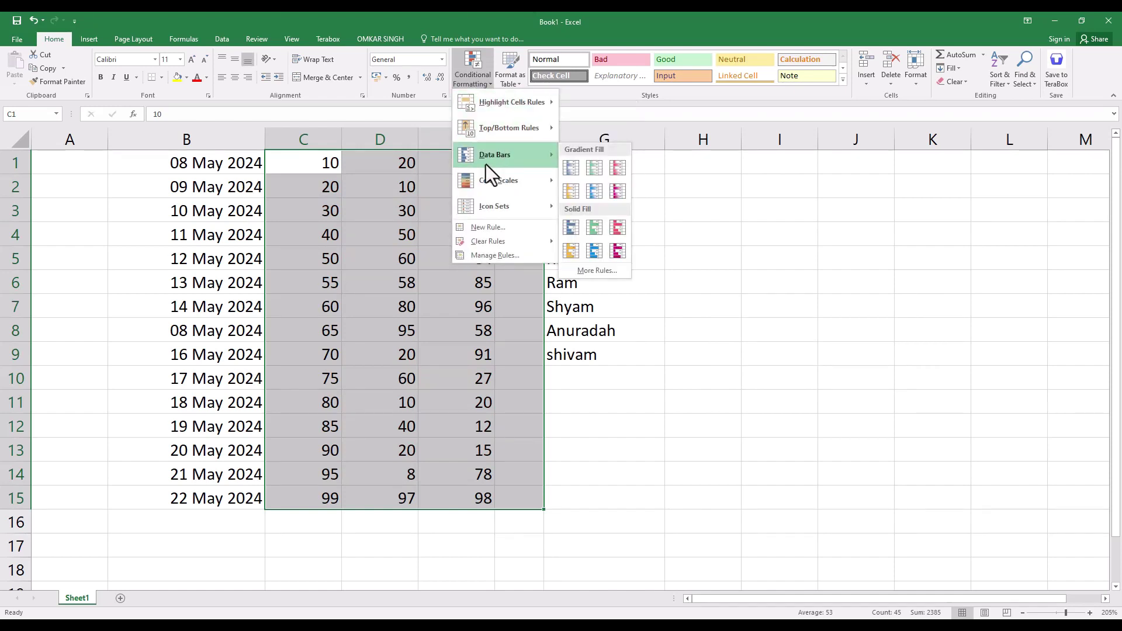
Widen column C to 19.29 and apply Blue Gradient Fill data bars to C1:C15.
left_click(368, 239)
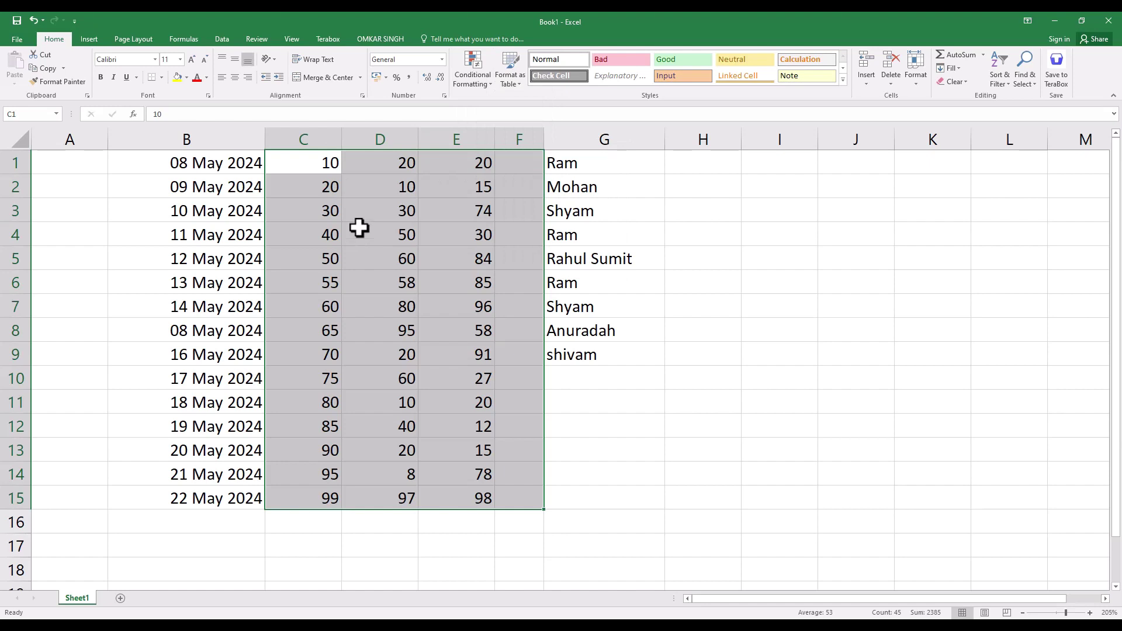
mouse_move(342, 139)
left_mouse_down()
mouse_move(454, 141)
mouse_move(421, 494)
left_mouse_up()
left_click(661, 258)
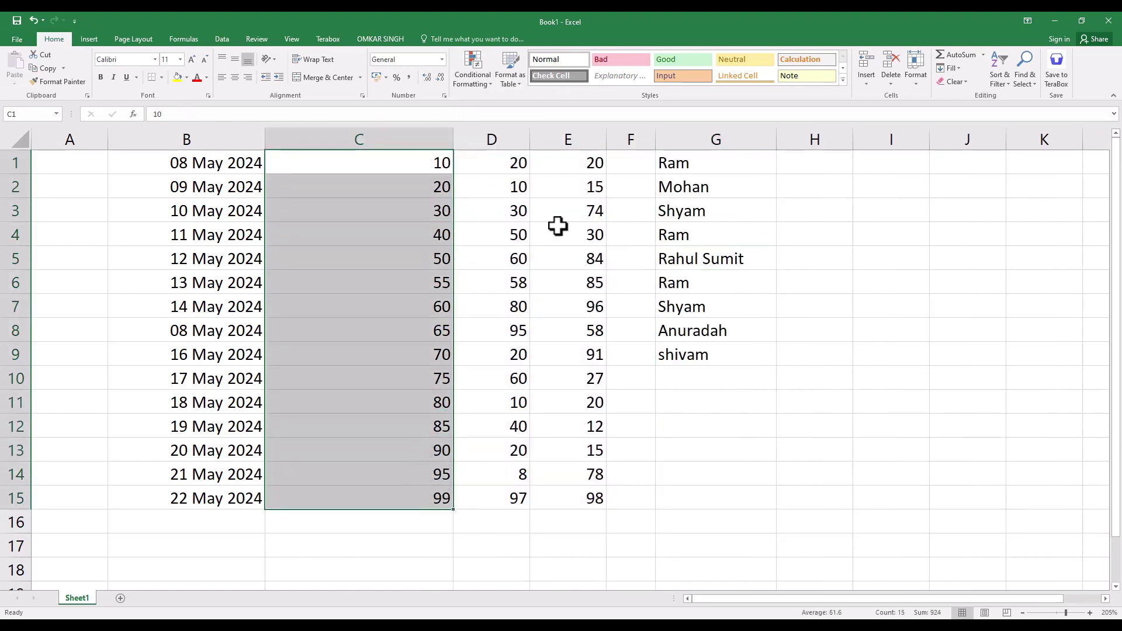
left_click(492, 81)
mouse_move(496, 155)
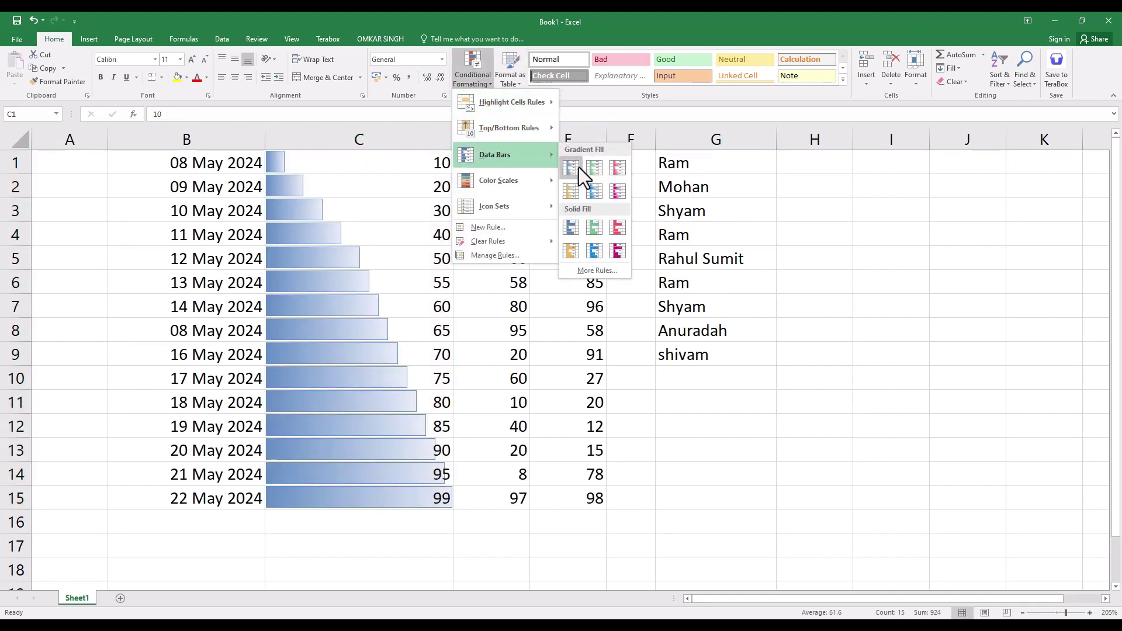
left_click(600, 195)
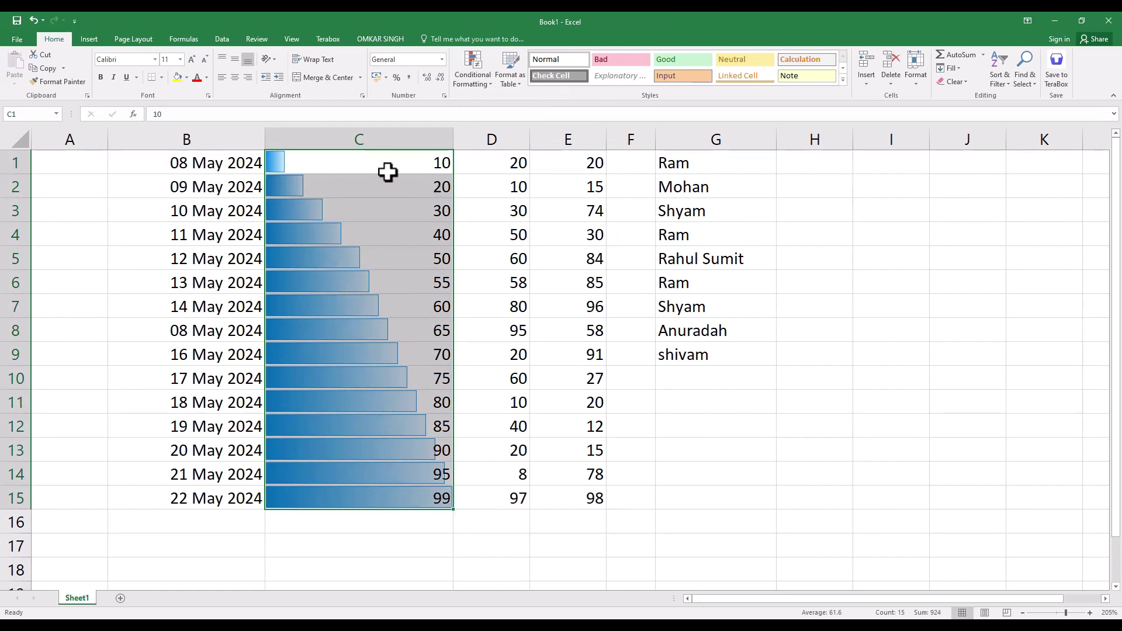
mouse_move(279, 163)
left_mouse_down()
mouse_move(356, 538)
mouse_move(353, 489)
left_mouse_up()
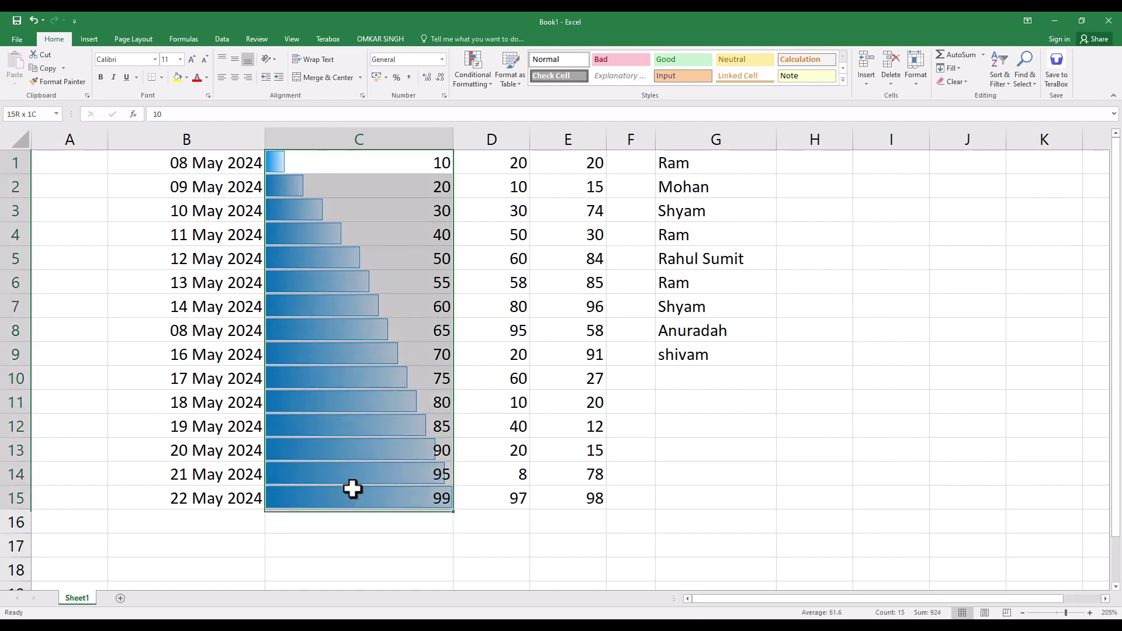
Clear all rules from the sheet, then apply 3 Traffic Lights icons to C1:C15.
left_click(492, 86)
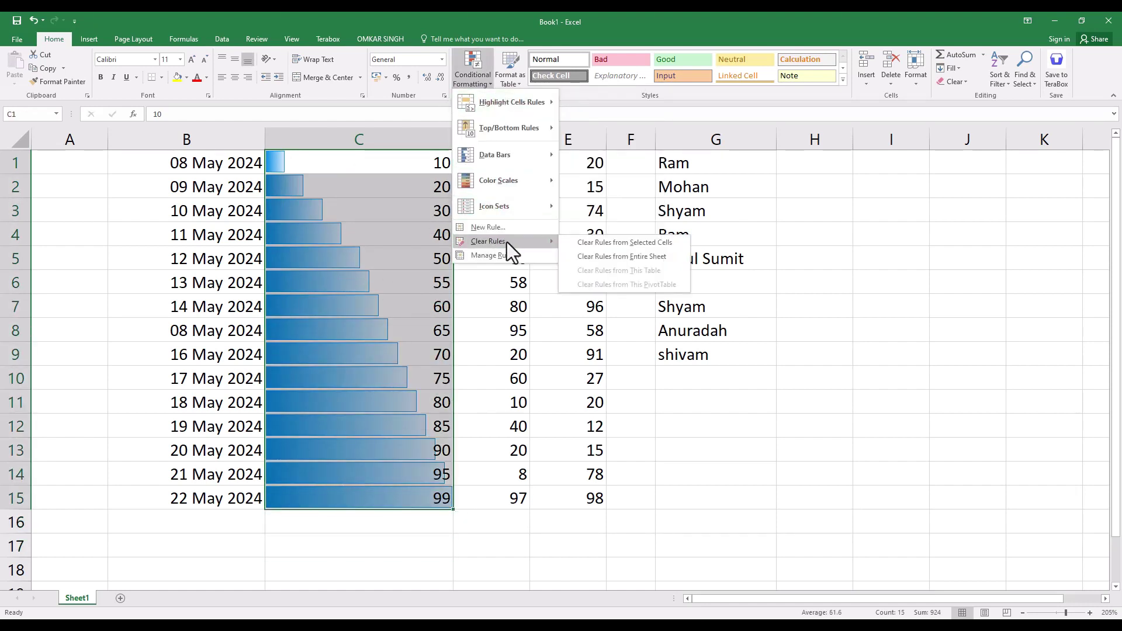
left_click(611, 258)
left_click(476, 85)
left_click(476, 85)
left_click(476, 86)
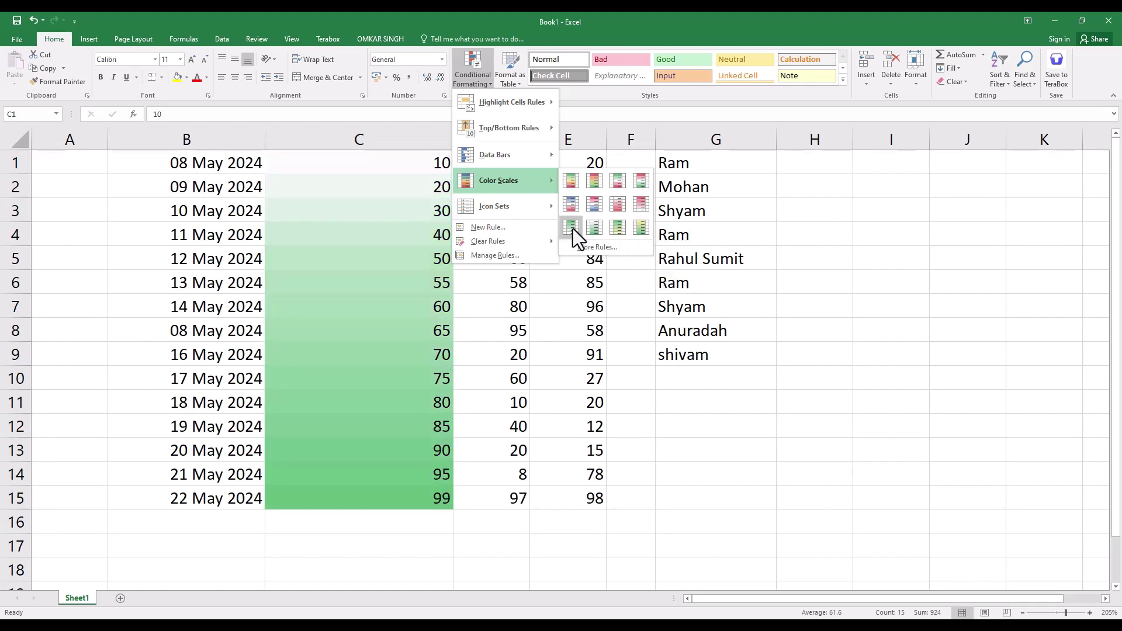
mouse_move(504, 206)
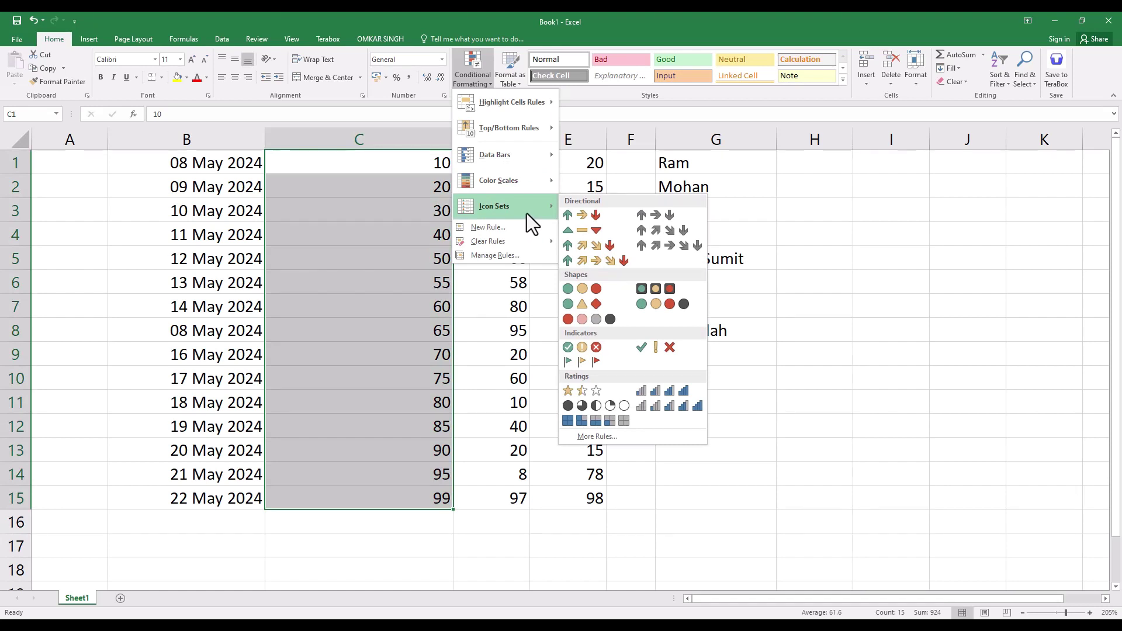
left_click(582, 289)
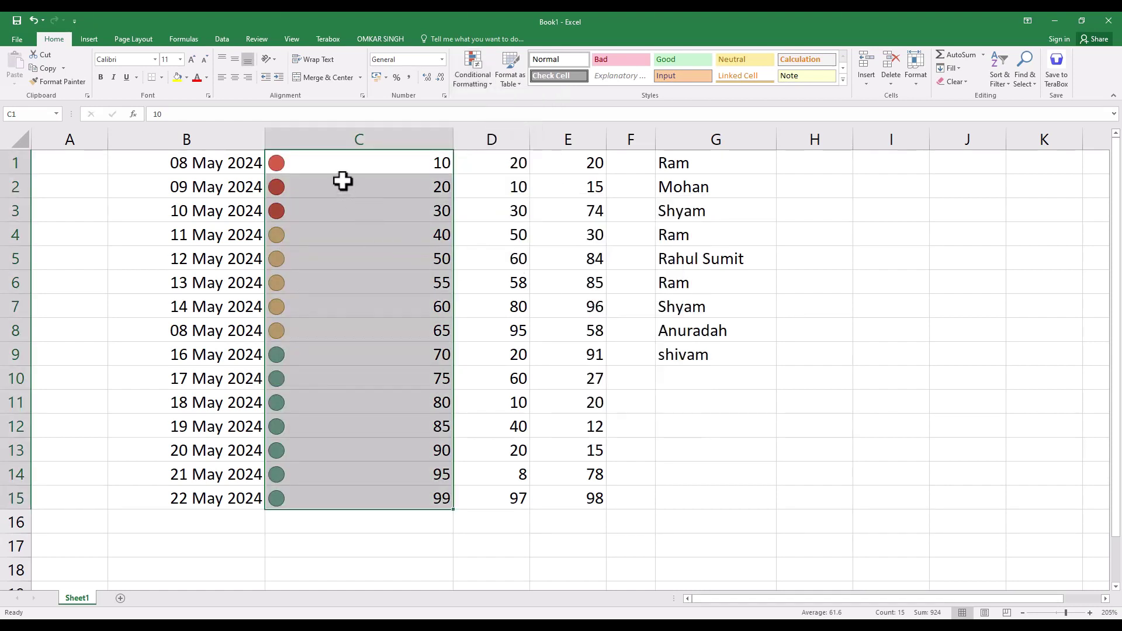
left_click(494, 234)
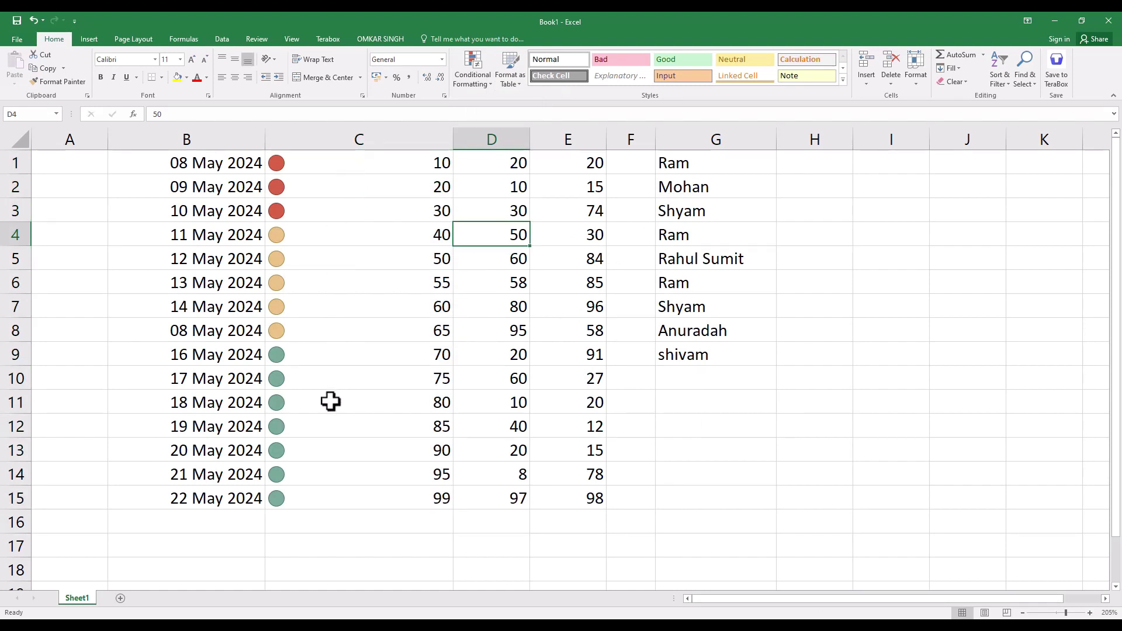
left_click_drag(320, 163, 332, 497)
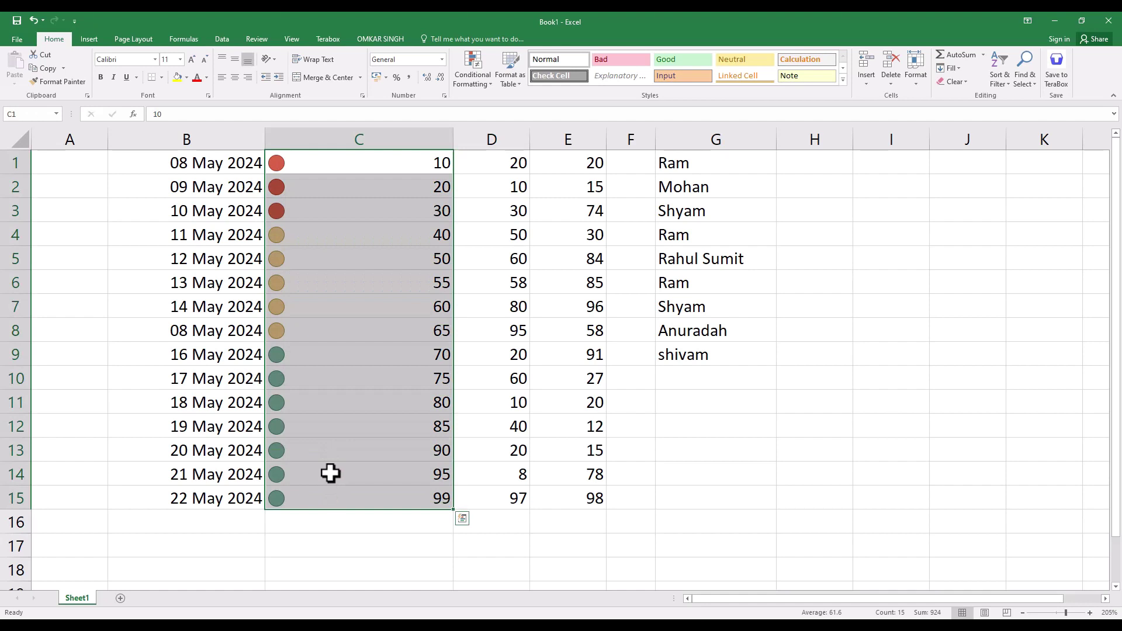
Use Clear Rules from Selected Cells to strip the circle icons from C1:C15.
left_click(485, 79)
mouse_move(496, 241)
left_click(595, 243)
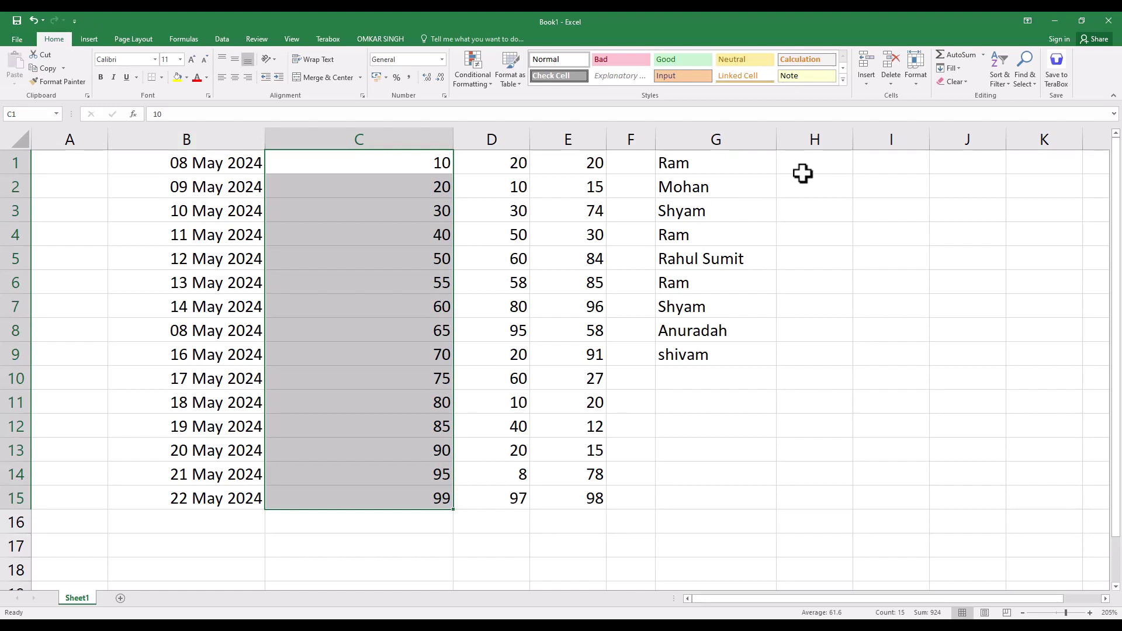
Open the Conditional Formatting dropdown on the Home tab for C1:C15.
left_click(490, 86)
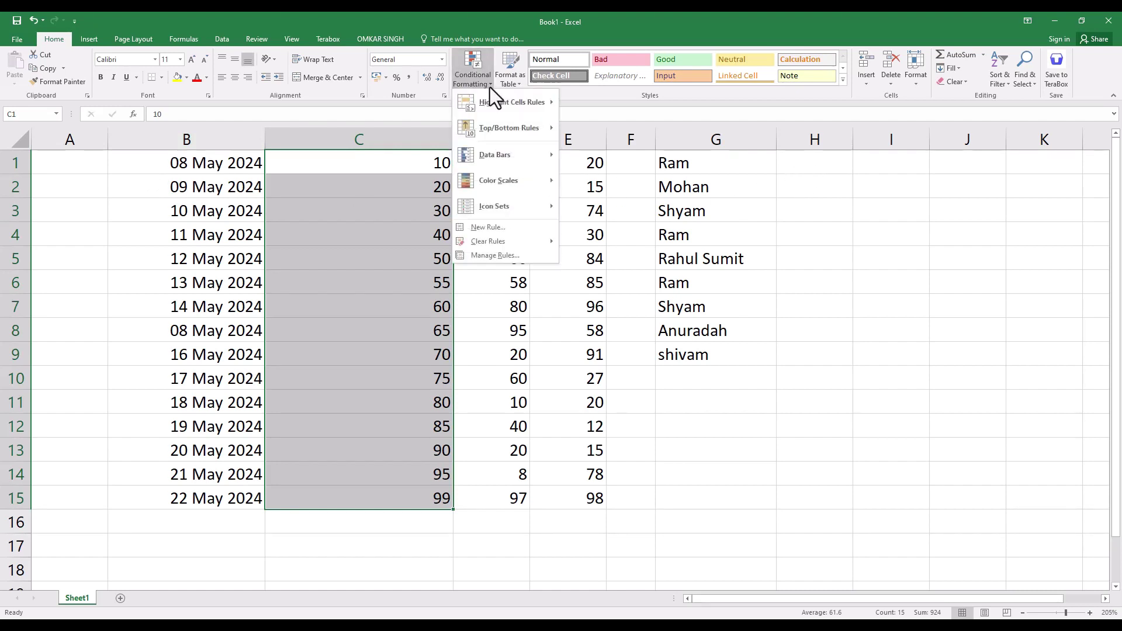